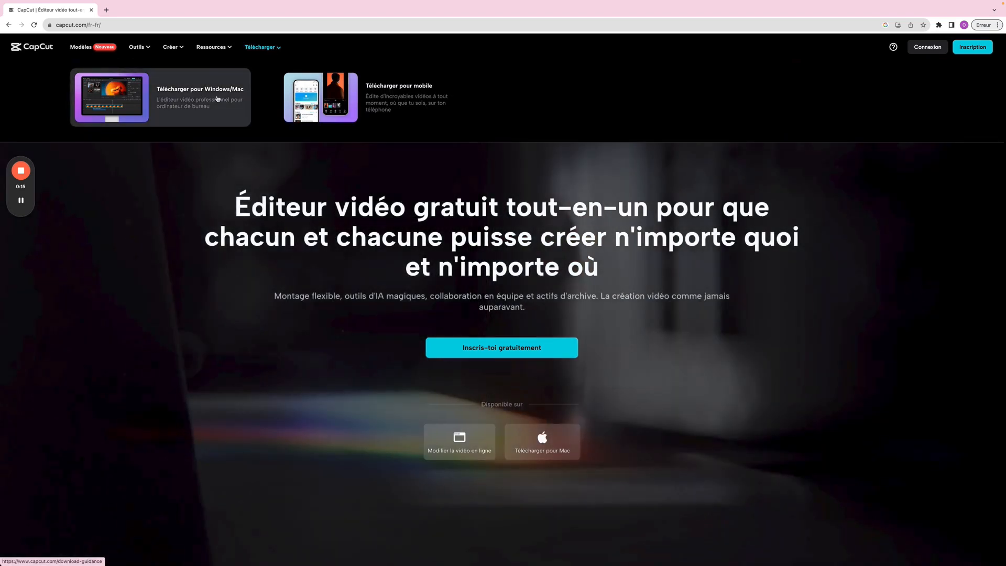
- Download the desktop installer for Windows/Mac from the CapCut website and close the download guidance page
{"action": "left_click", "coordinate": [202, 97]}
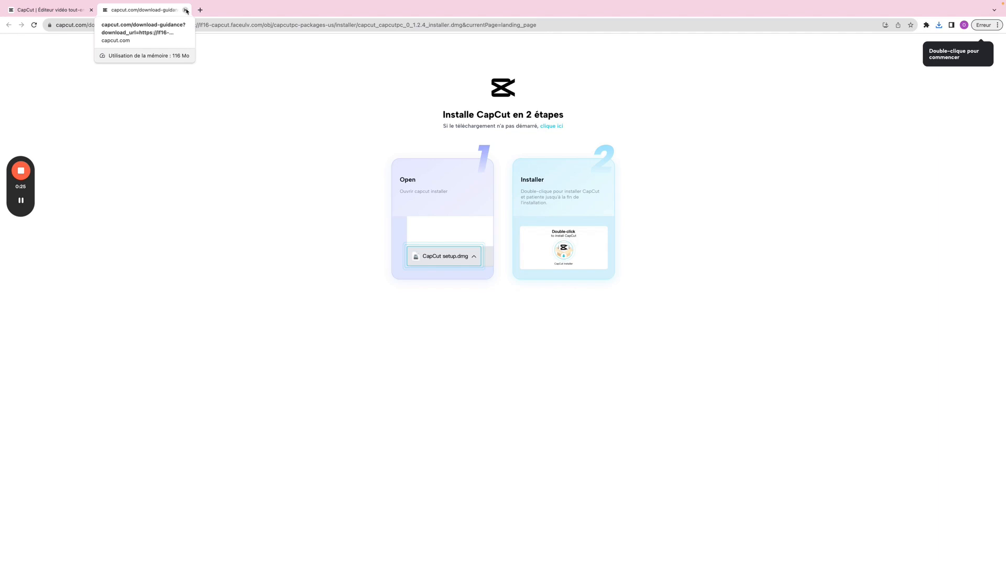
{"action": "left_click", "coordinate": [186, 10]}
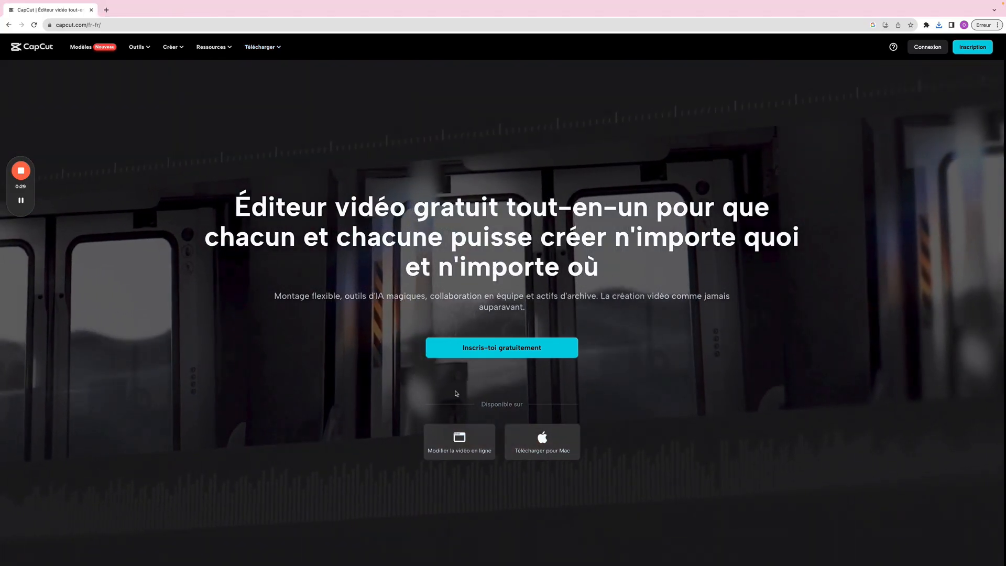
- Open the free sign-up page to get access to the online editor
{"action": "left_click", "coordinate": [461, 347]}
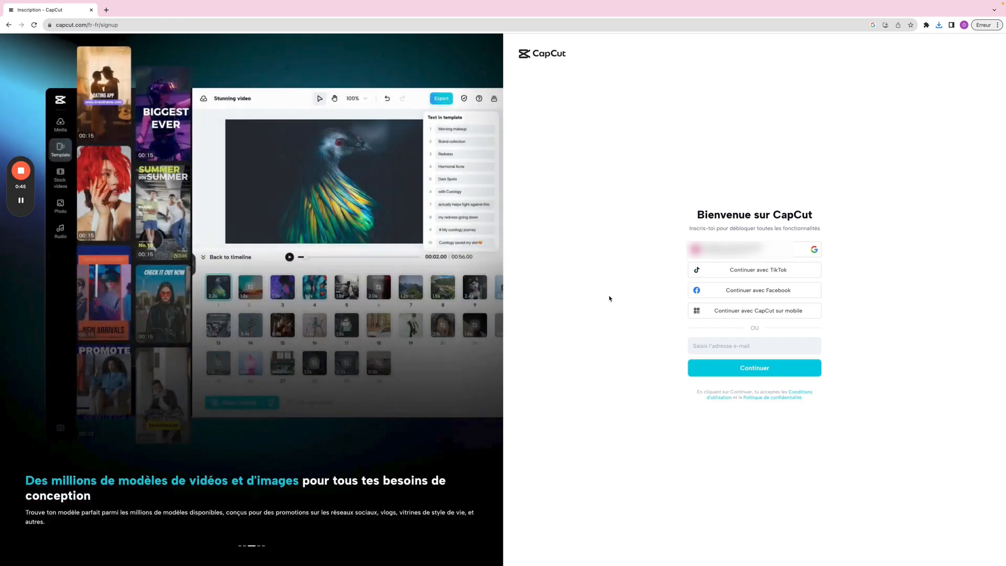
{"action": "mouse_move", "coordinate": [23, 205]}
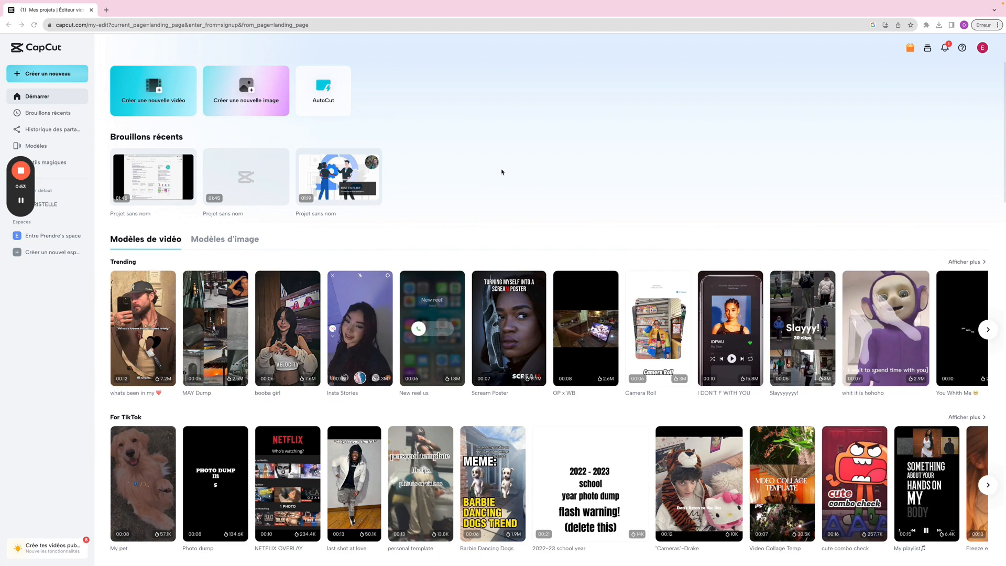
- Look through the video template categories on the online home page
{"action": "scroll", "coordinate": [502, 172], "scroll_direction": "down", "scroll_amount": 4}
{"action": "scroll", "coordinate": [502, 172], "scroll_direction": "down", "scroll_amount": 7}
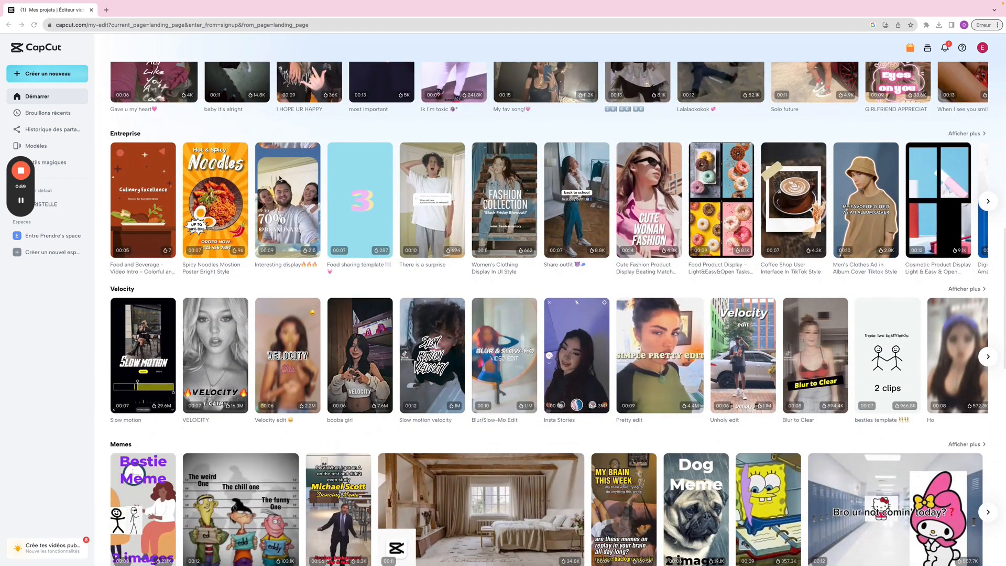
{"action": "scroll", "coordinate": [299, 167], "scroll_direction": "up", "scroll_amount": 11}
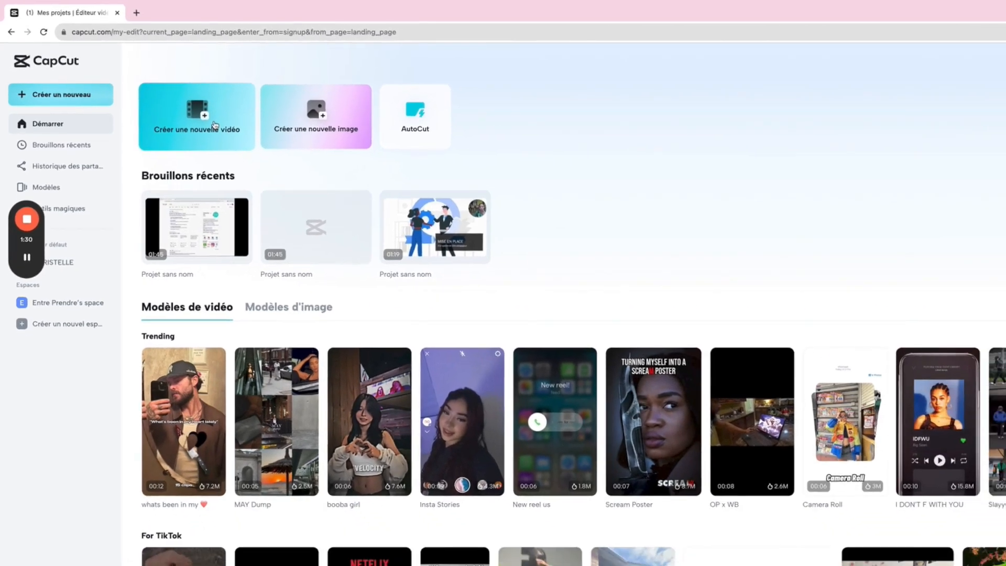
- Create a new online video project in the 16:9 format
{"action": "left_click", "coordinate": [235, 137]}
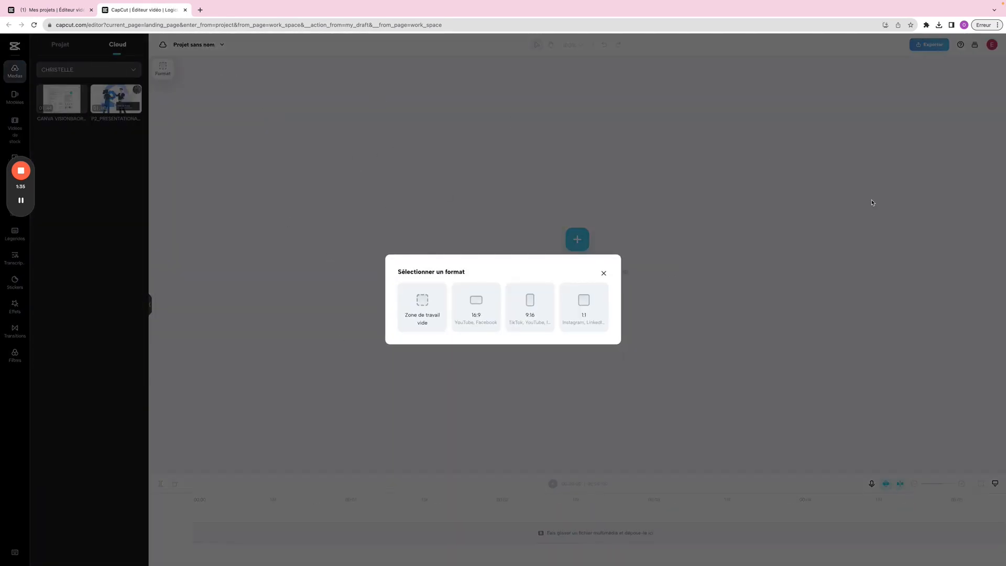
{"action": "left_click", "coordinate": [474, 316]}
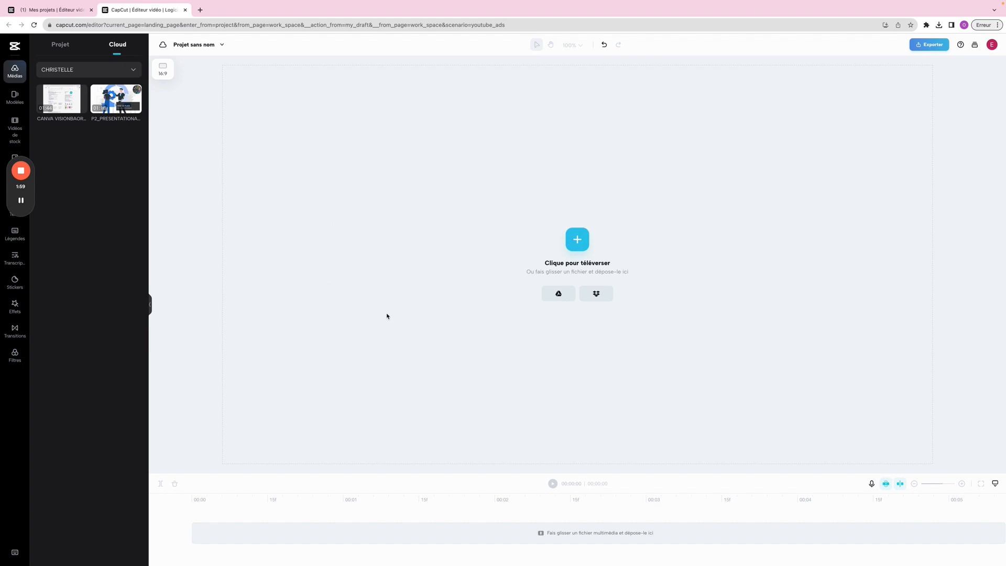
- Minimize the browser, switch to the CapCut desktop app and create a new project
{"action": "key", "text": "super+m"}
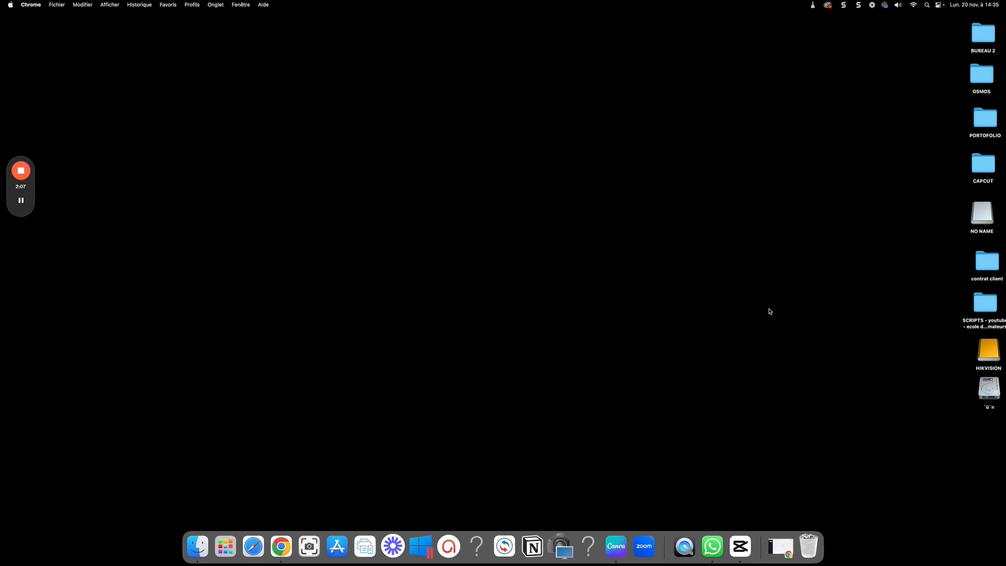
{"action": "left_click", "coordinate": [741, 547]}
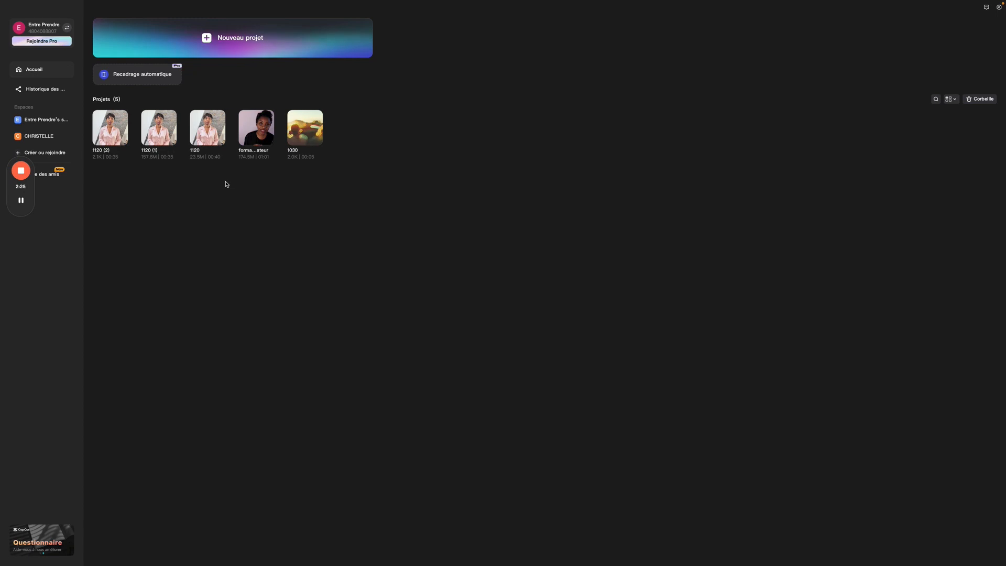
{"action": "left_click", "coordinate": [226, 44]}
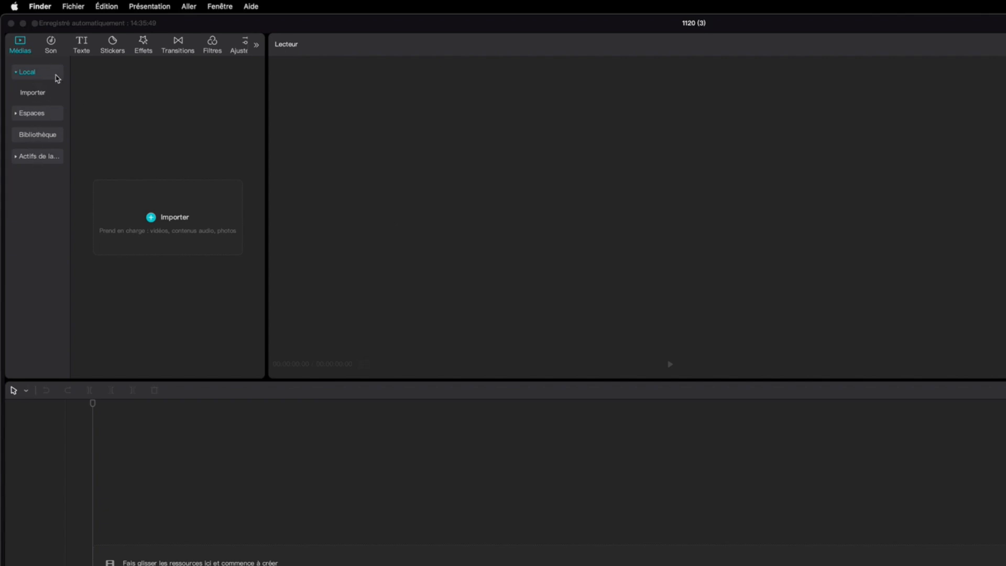
- Examine the media stored in the two cloud spaces and the trending clips in the stock library
{"action": "left_click", "coordinate": [56, 114]}
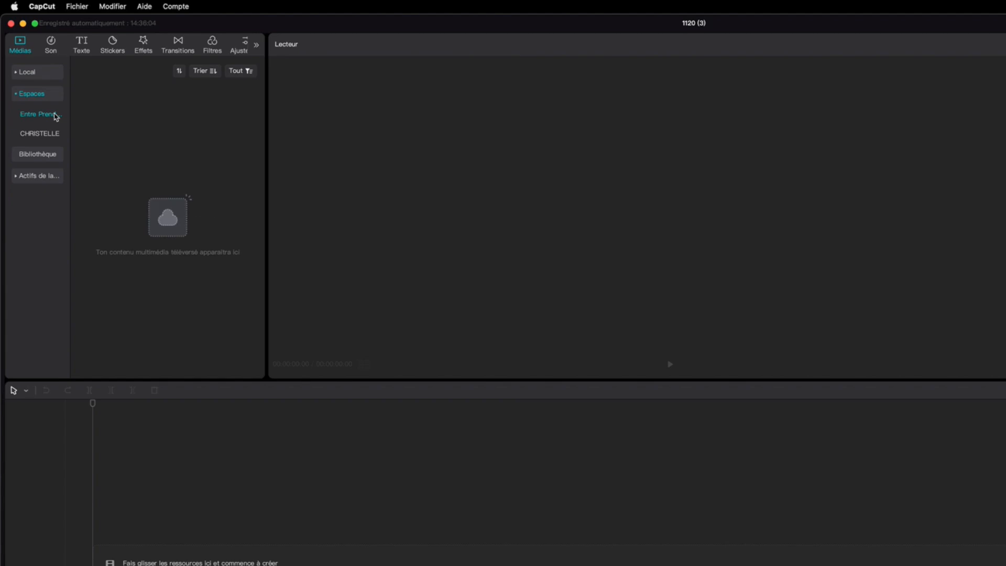
{"action": "left_click", "coordinate": [40, 136]}
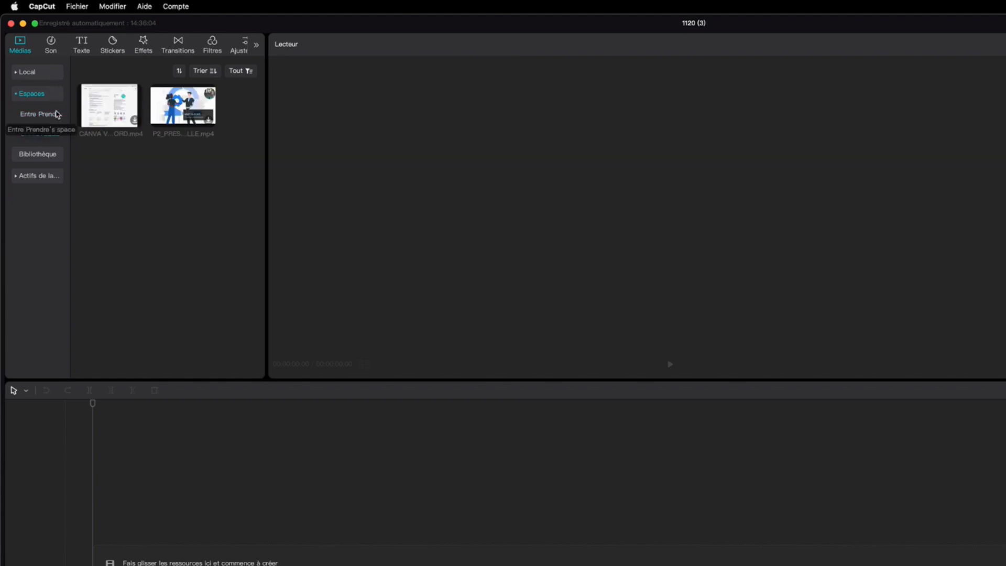
{"action": "left_click", "coordinate": [31, 159]}
{"action": "scroll", "coordinate": [132, 152], "scroll_direction": "down", "scroll_amount": 1}
{"action": "scroll", "coordinate": [132, 152], "scroll_direction": "down", "scroll_amount": 5}
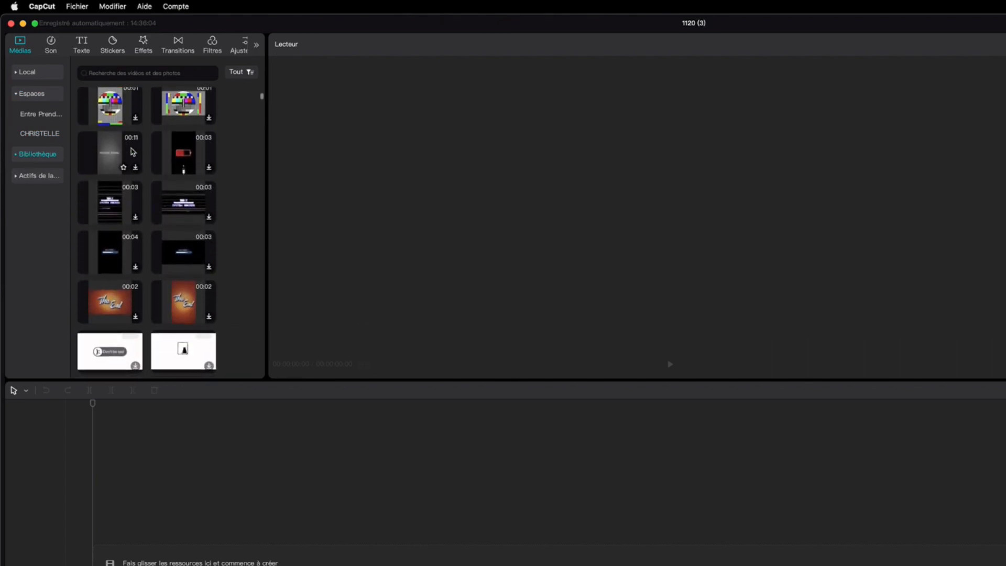
{"action": "scroll", "coordinate": [133, 152], "scroll_direction": "down", "scroll_amount": 1}
{"action": "scroll", "coordinate": [133, 152], "scroll_direction": "down", "scroll_amount": 4}
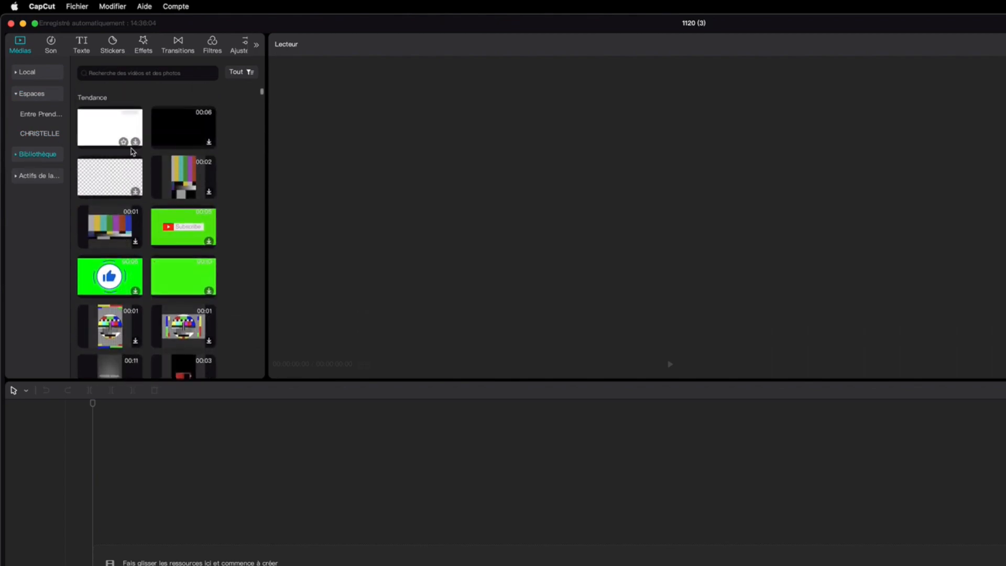
- Look over the music library, the local media import area and the default text options
{"action": "left_click", "coordinate": [50, 45]}
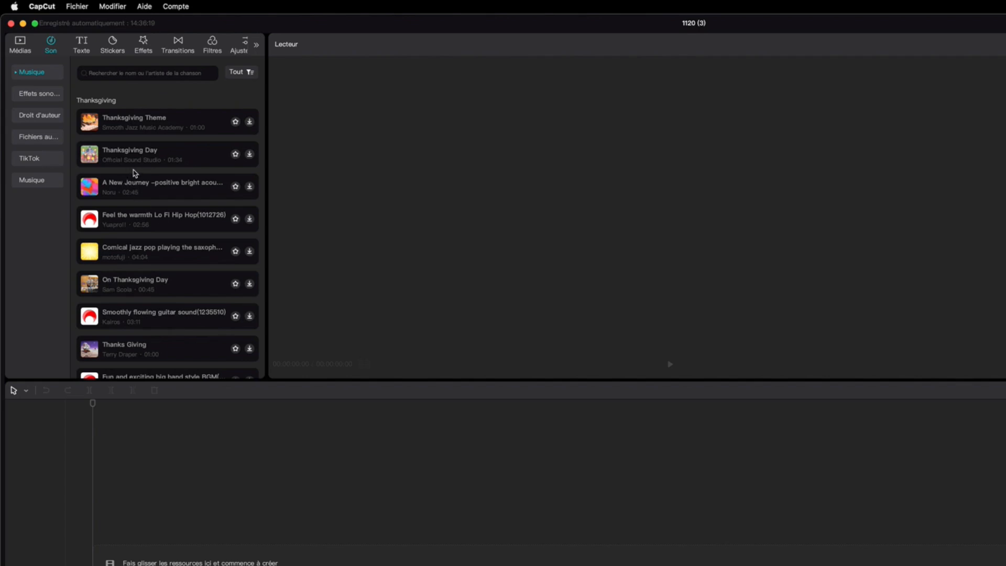
{"action": "left_click", "coordinate": [19, 47]}
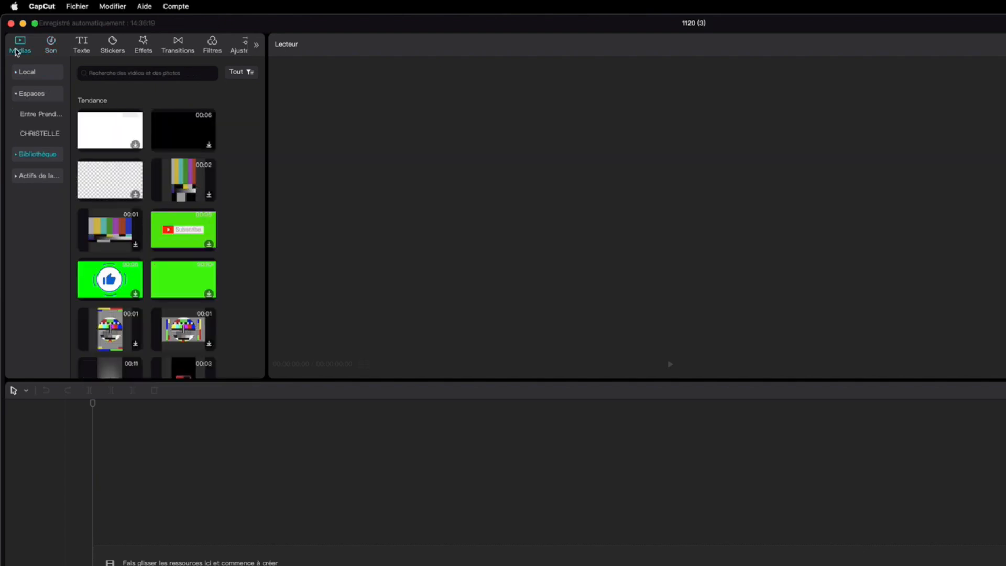
{"action": "left_click", "coordinate": [27, 73]}
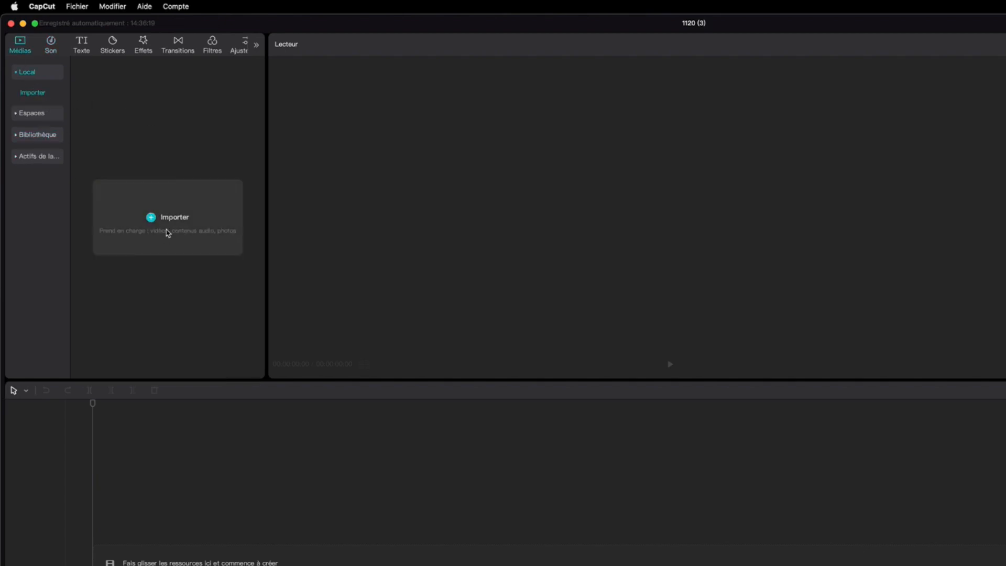
{"action": "left_click", "coordinate": [77, 52]}
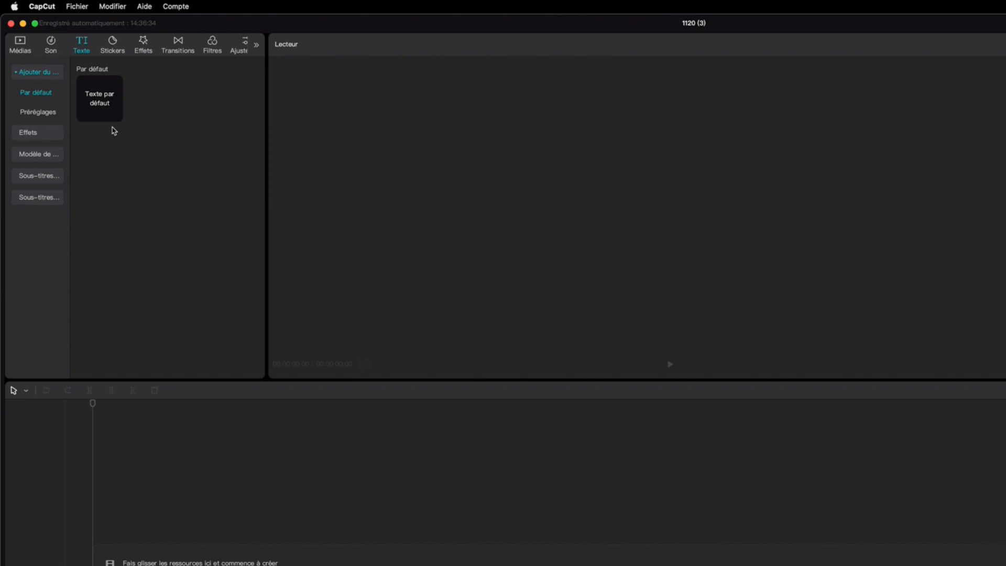
- Search the stickers for "flèche" and look through the available arrows
{"action": "left_click", "coordinate": [112, 46]}
{"action": "type", "text": "flec"}
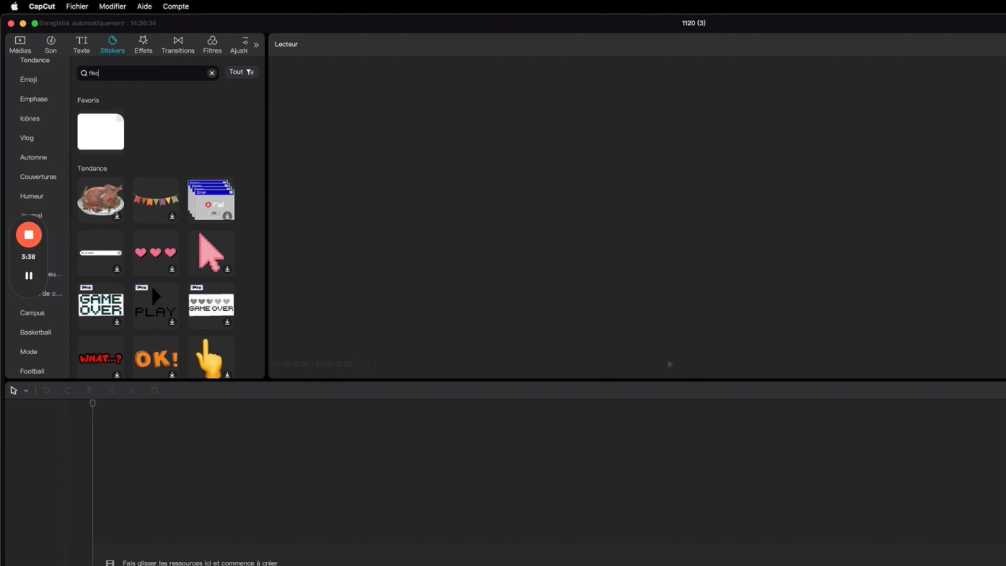
{"action": "type", "text": "he"}
{"action": "key", "text": "Return"}
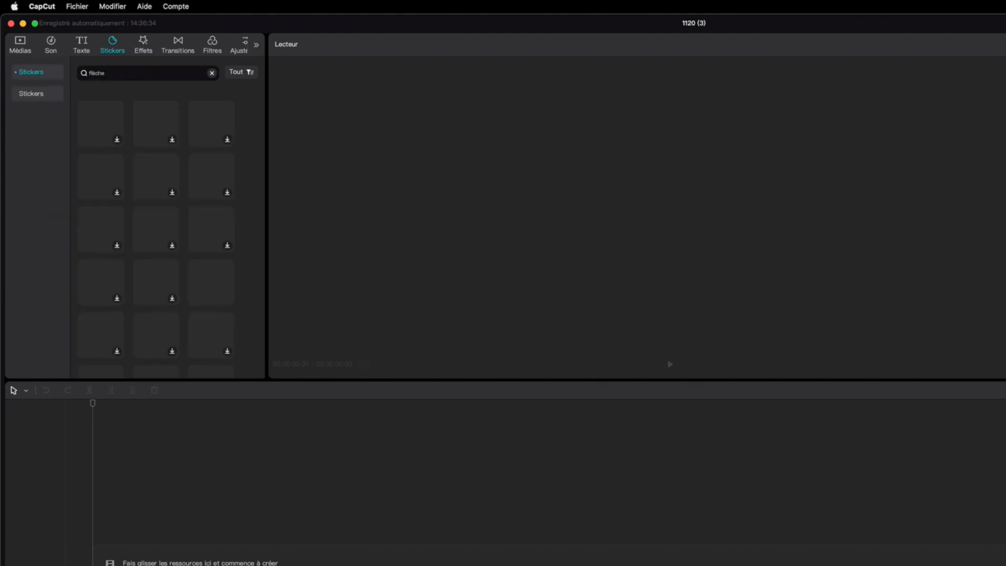
{"action": "scroll", "coordinate": [108, 251], "scroll_direction": "down", "scroll_amount": 5}
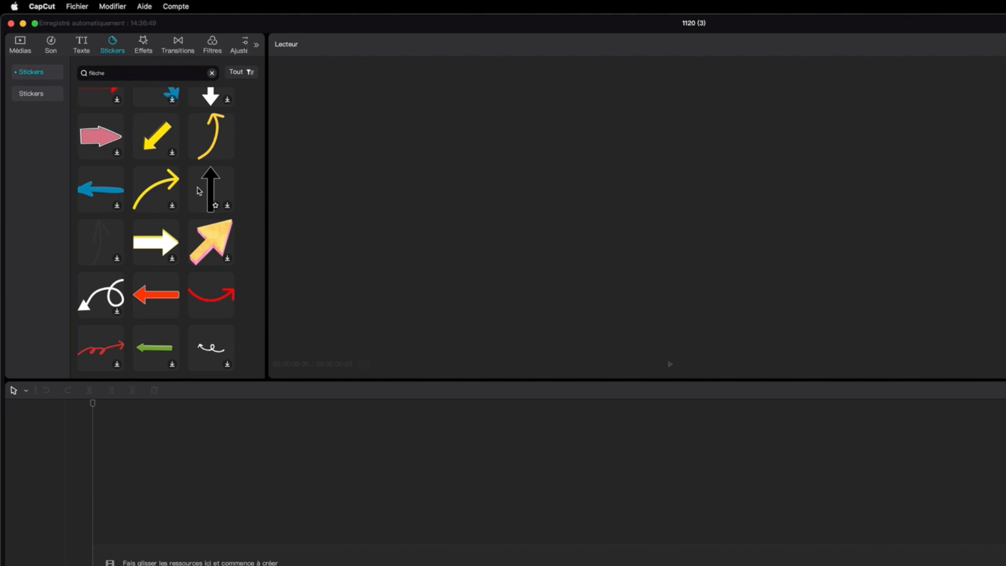
- Examine the video effects, the trending and Basique transitions, the filters and the adjustment options
{"action": "left_click", "coordinate": [142, 46]}
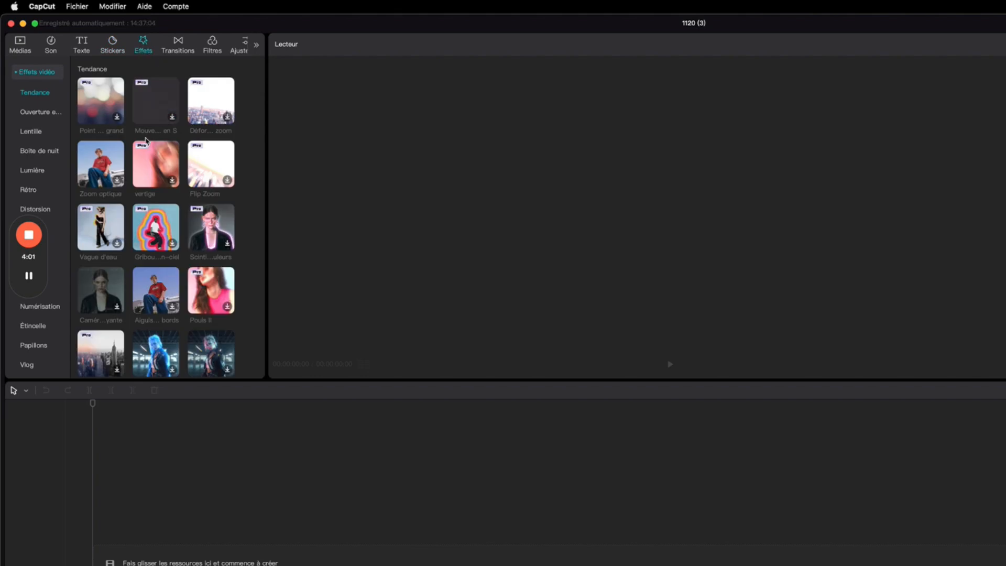
{"action": "left_click", "coordinate": [183, 51]}
{"action": "scroll", "coordinate": [84, 210], "scroll_direction": "down", "scroll_amount": 3}
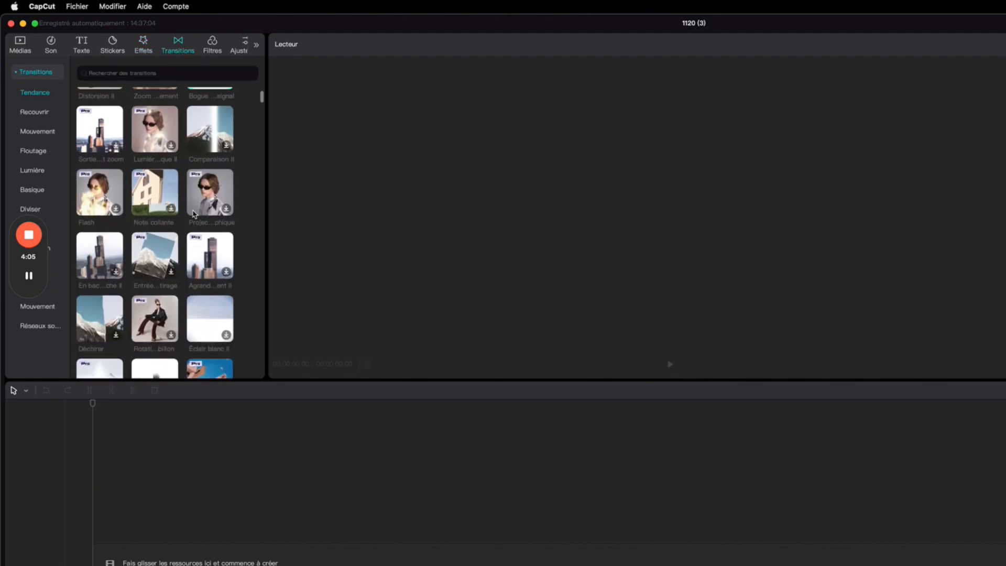
{"action": "left_click_drag", "start_coordinate": [43, 270], "coordinate": [343, 245]}
{"action": "left_click", "coordinate": [41, 192]}
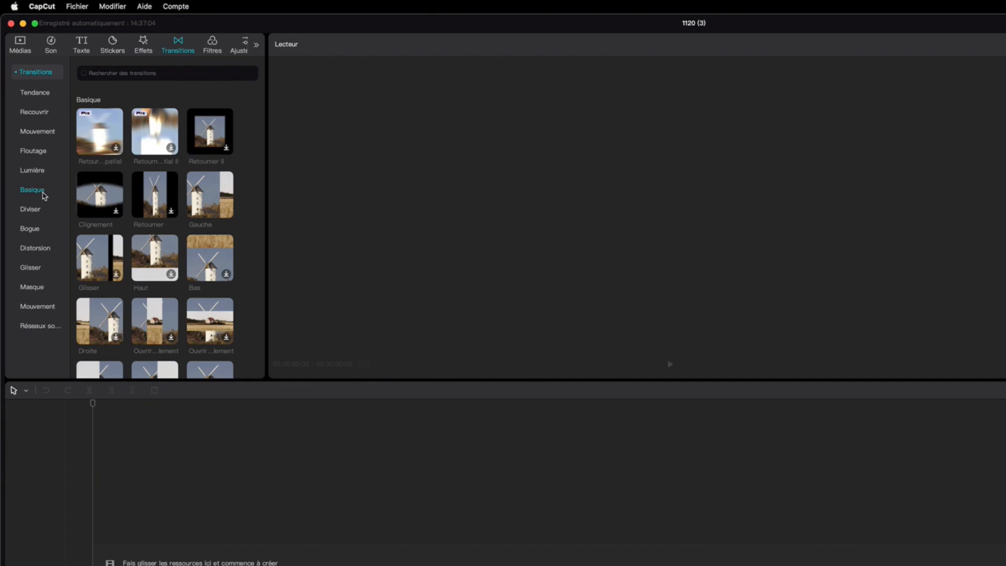
{"action": "left_click", "coordinate": [217, 50]}
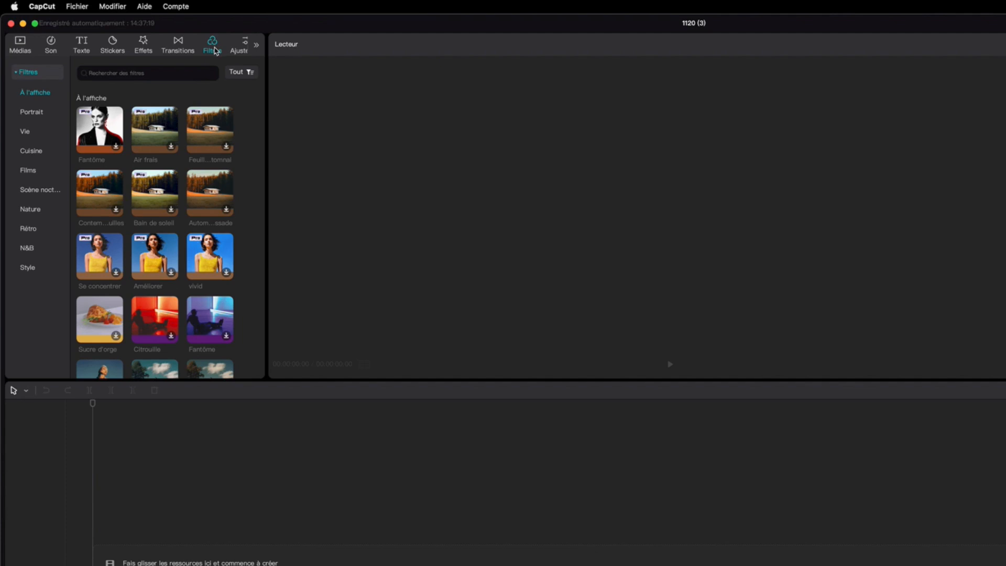
{"action": "left_click", "coordinate": [237, 44]}
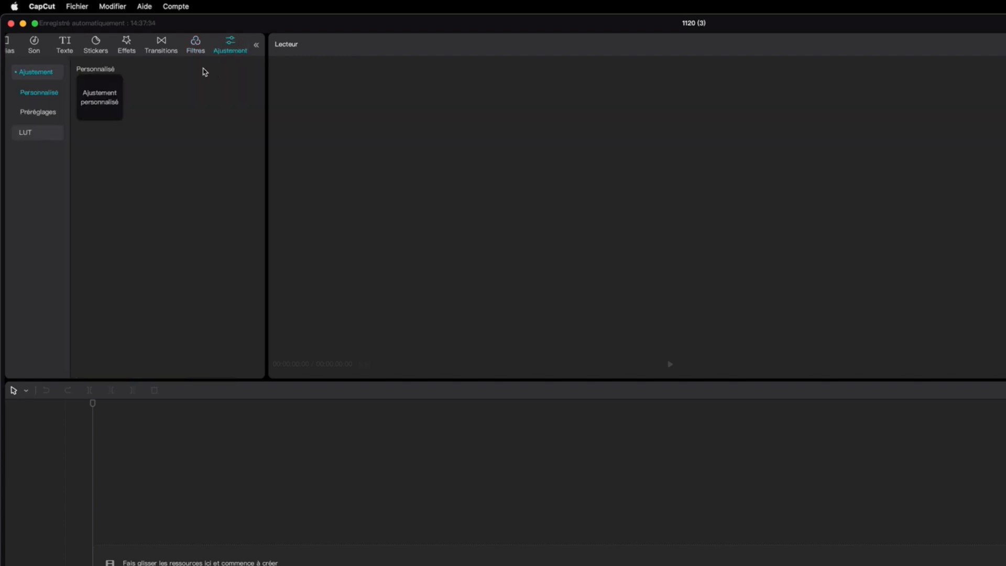
- Import the CAPCUT folder from the desktop into the project's local media
{"action": "left_click", "coordinate": [8, 44]}
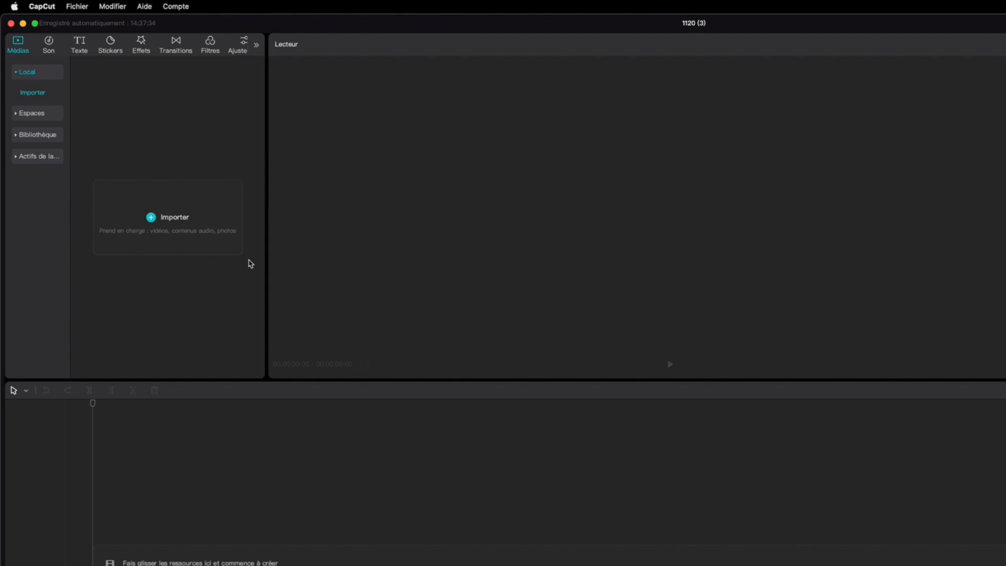
{"action": "left_click", "coordinate": [180, 224]}
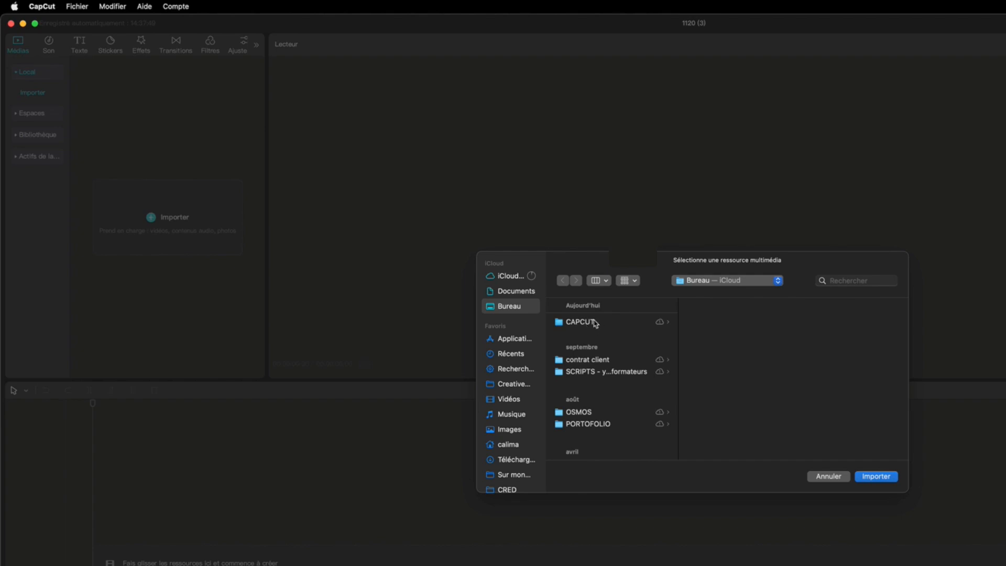
{"action": "left_click", "coordinate": [572, 324]}
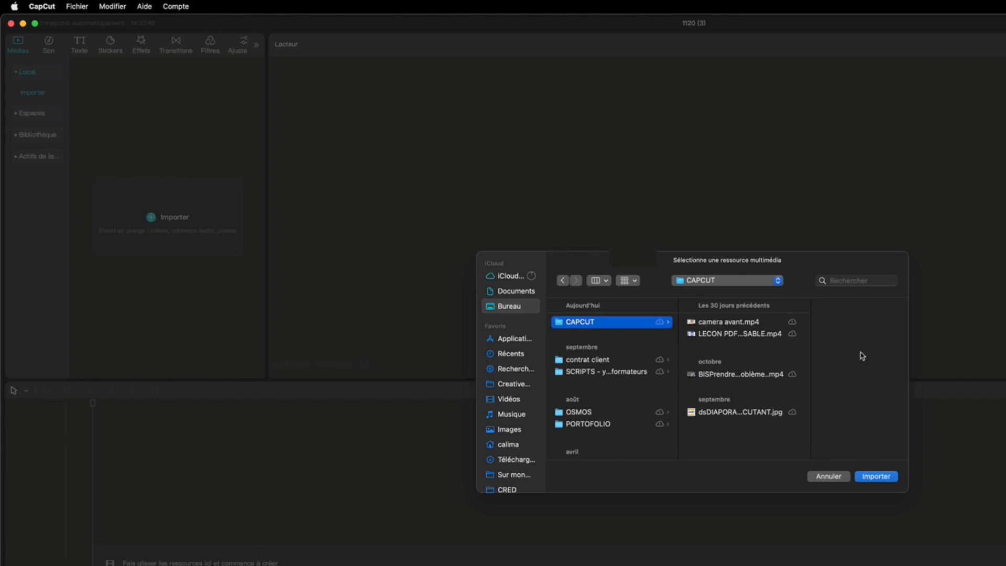
{"action": "left_click", "coordinate": [886, 479]}
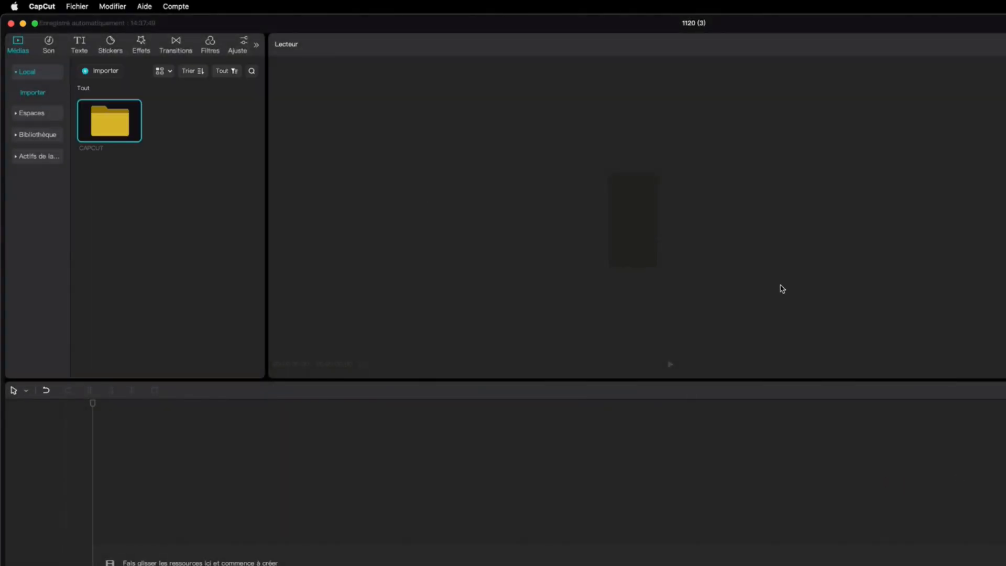
- Open the imported CAPCUT folder and add camera avant.mp4 to the timeline
{"action": "mouse_move", "coordinate": [100, 125]}
{"action": "double_click", "coordinate": [106, 125]}
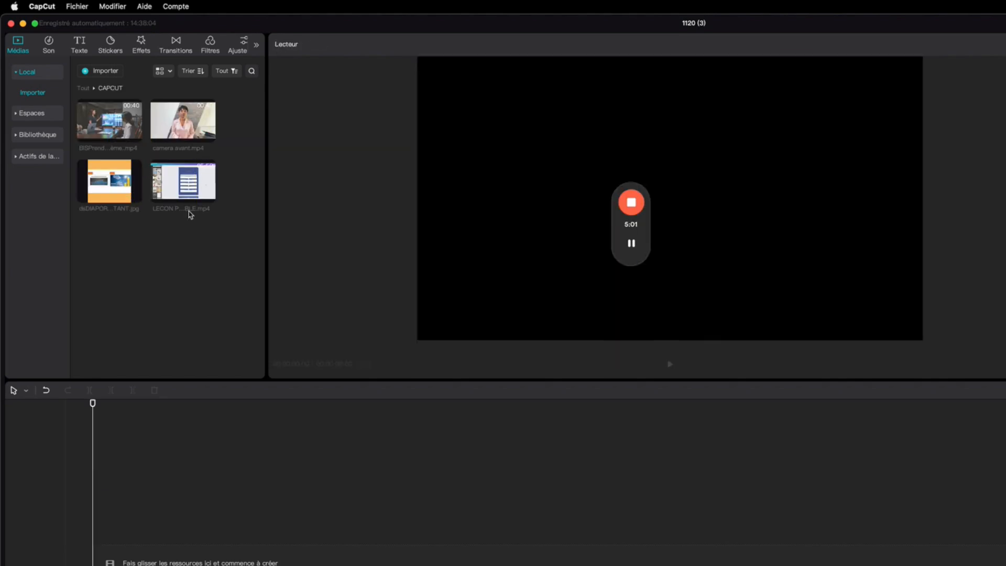
{"action": "mouse_move", "coordinate": [207, 178]}
{"action": "mouse_move", "coordinate": [163, 123]}
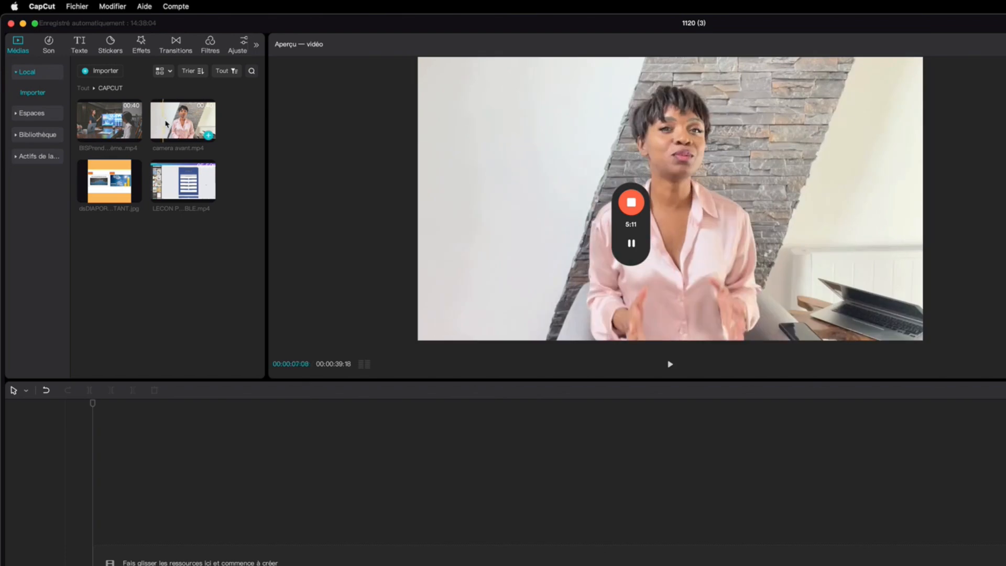
{"action": "left_click", "coordinate": [209, 138]}
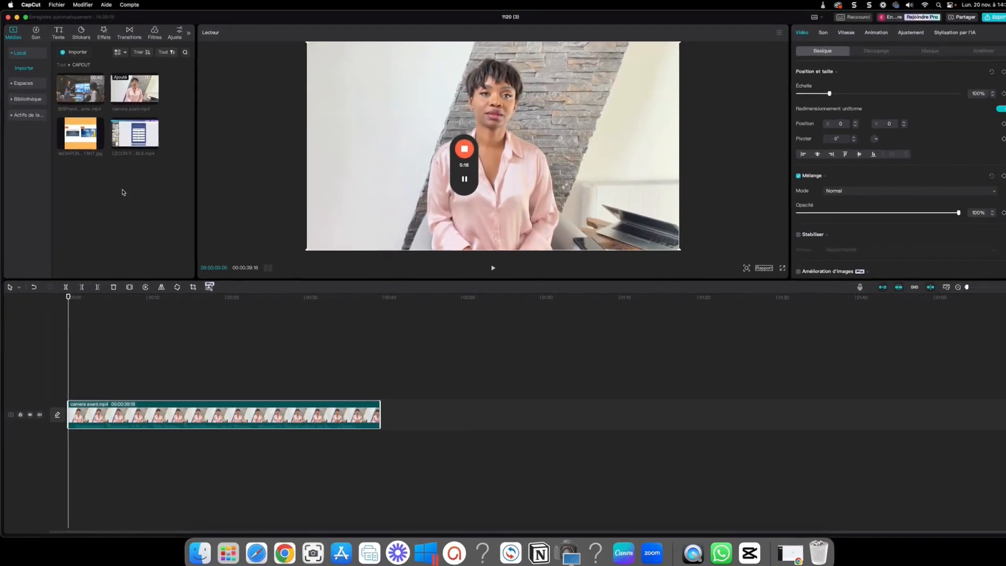
- Place a second copy of camera avant.mp4 on a track above the first, aligned with the timeline's start
{"action": "left_click_drag", "start_coordinate": [209, 139], "coordinate": [174, 154]}
{"action": "left_click_drag", "start_coordinate": [126, 111], "coordinate": [70, 385]}
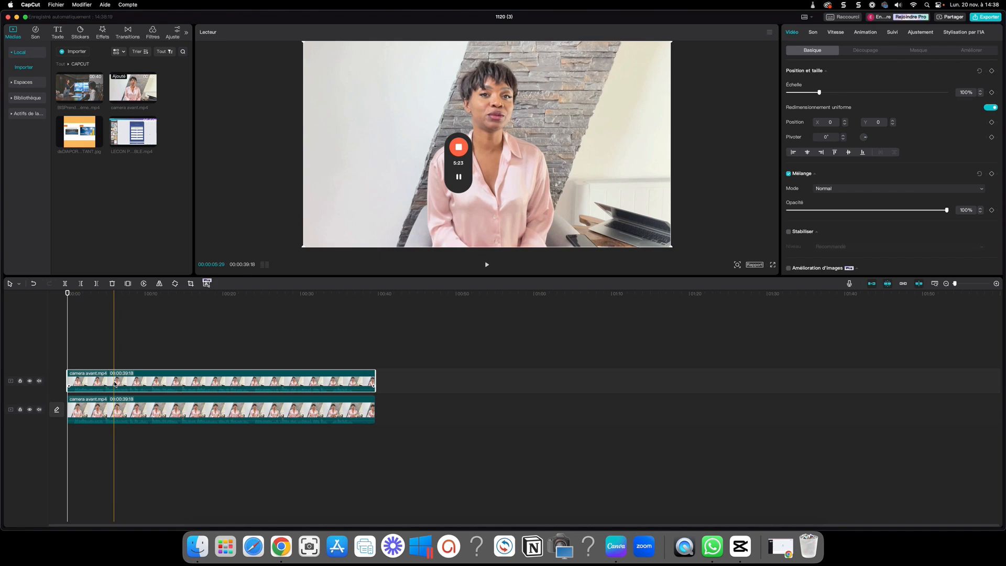
- Delete the upper copy of camera avant.mp4 and split the remaining clip at 00:00:10:05
{"action": "key", "text": "Delete"}
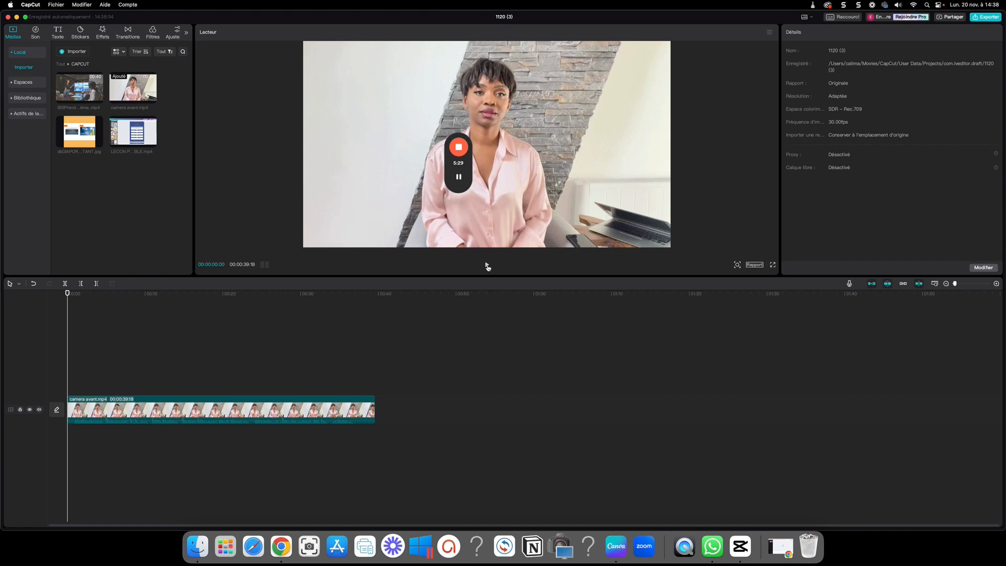
{"action": "left_click_drag", "start_coordinate": [67, 294], "coordinate": [146, 302]}
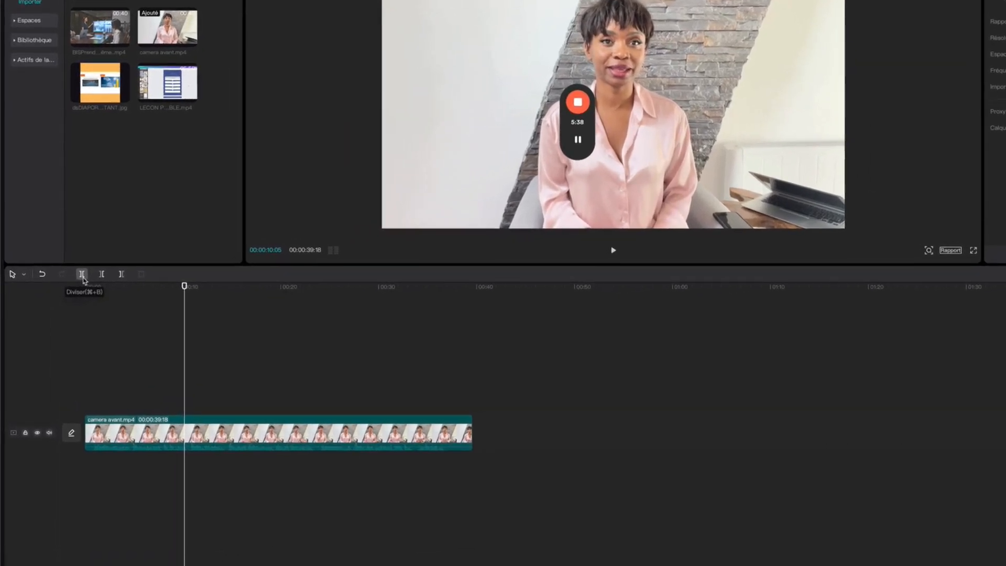
{"action": "left_click", "coordinate": [67, 287]}
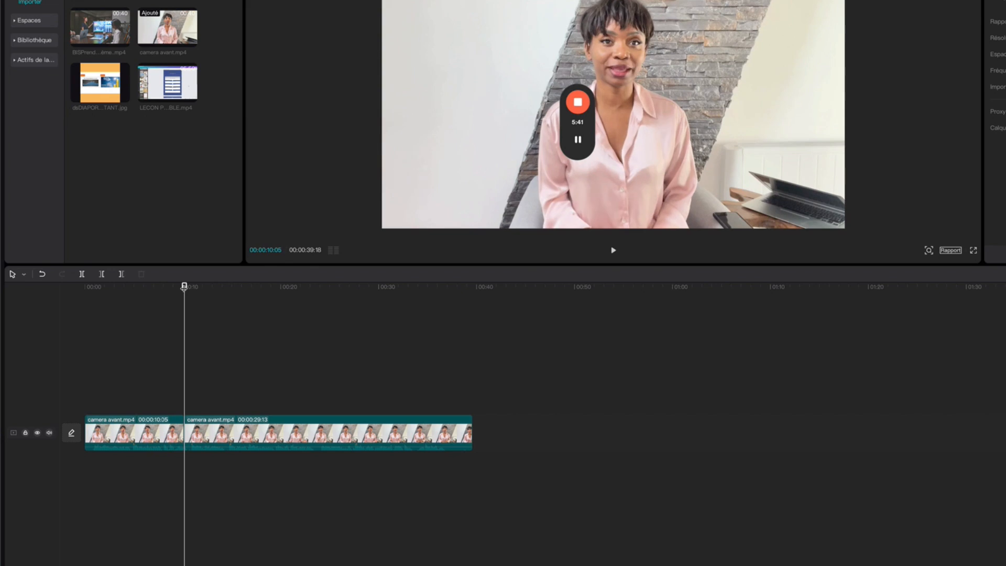
- Preview the footage after the cut and split the second clip at 00:00:10:15
{"action": "left_click_drag", "start_coordinate": [185, 288], "coordinate": [189, 287]}
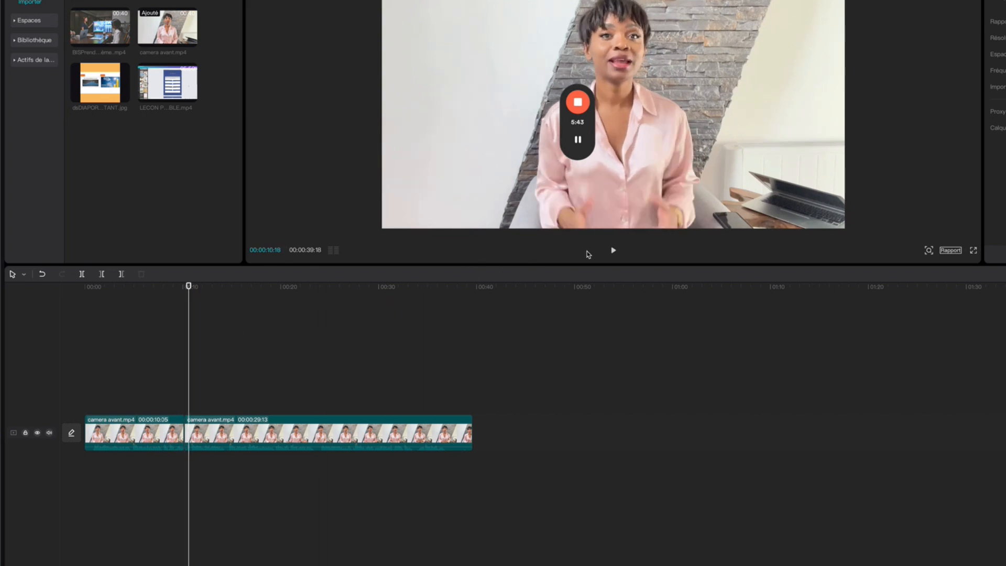
{"action": "left_click", "coordinate": [615, 253]}
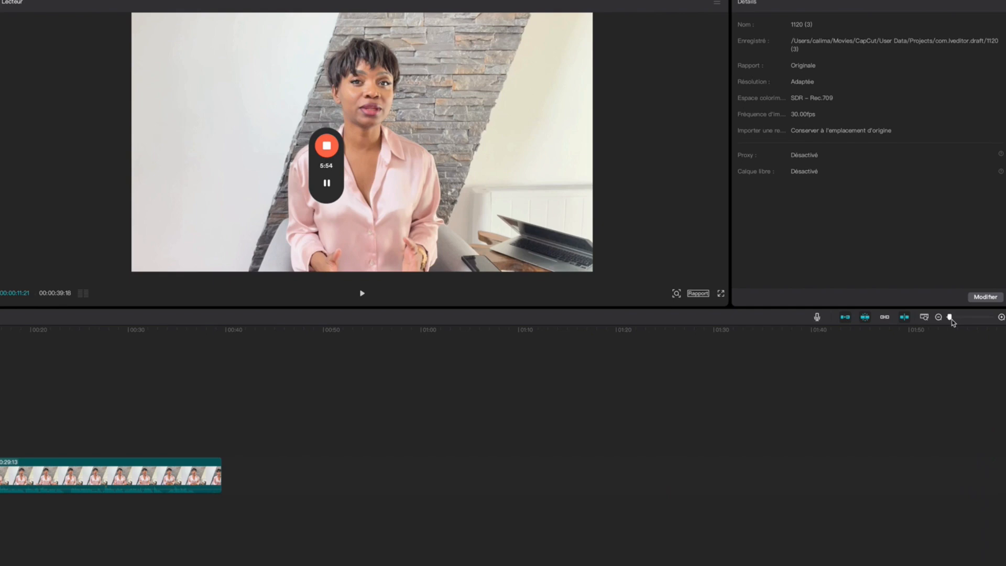
{"action": "scroll", "coordinate": [64, 534], "scroll_direction": "up", "scroll_amount": 5}
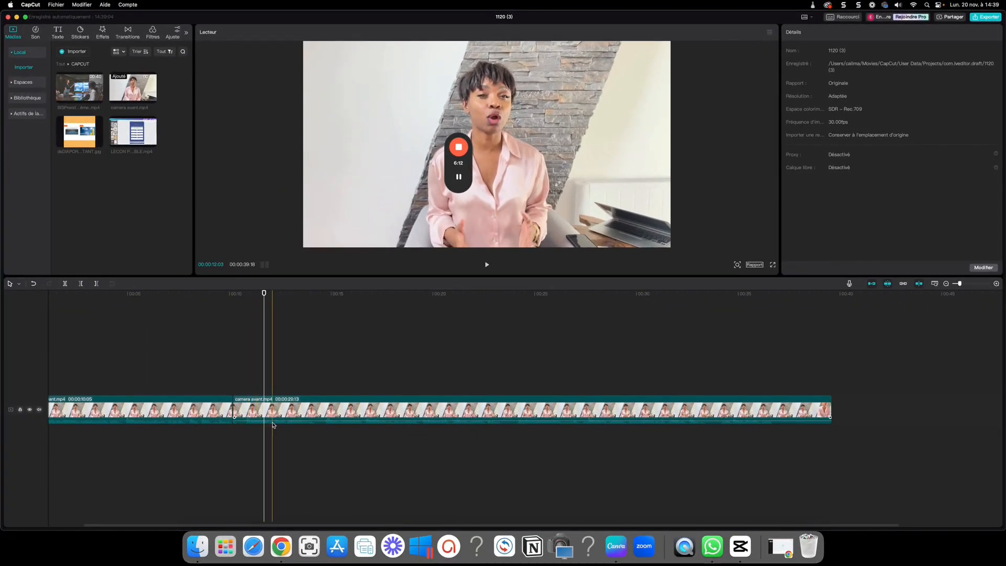
{"action": "scroll", "coordinate": [242, 428], "scroll_direction": "left", "scroll_amount": 1}
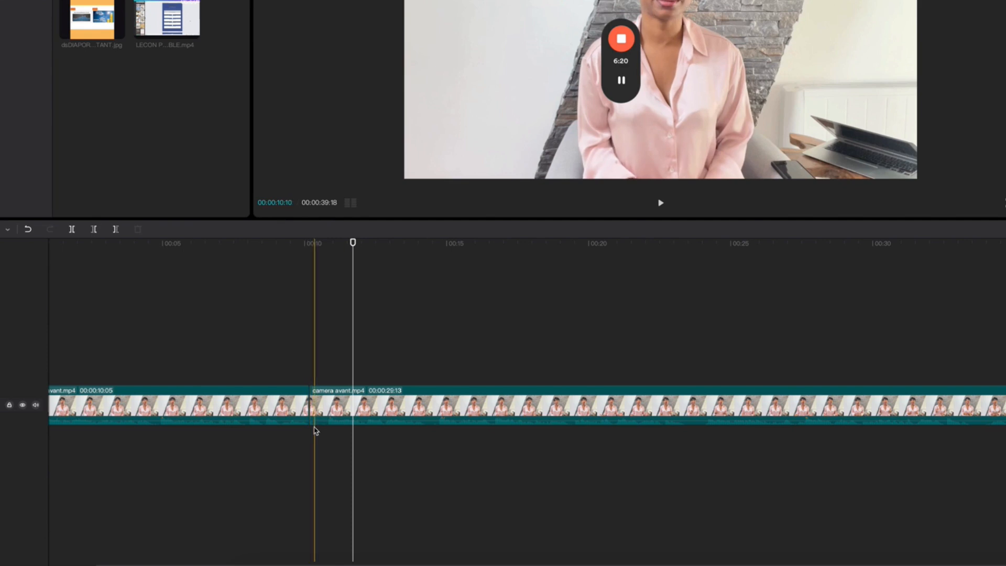
{"action": "left_click_drag", "start_coordinate": [351, 248], "coordinate": [319, 265]}
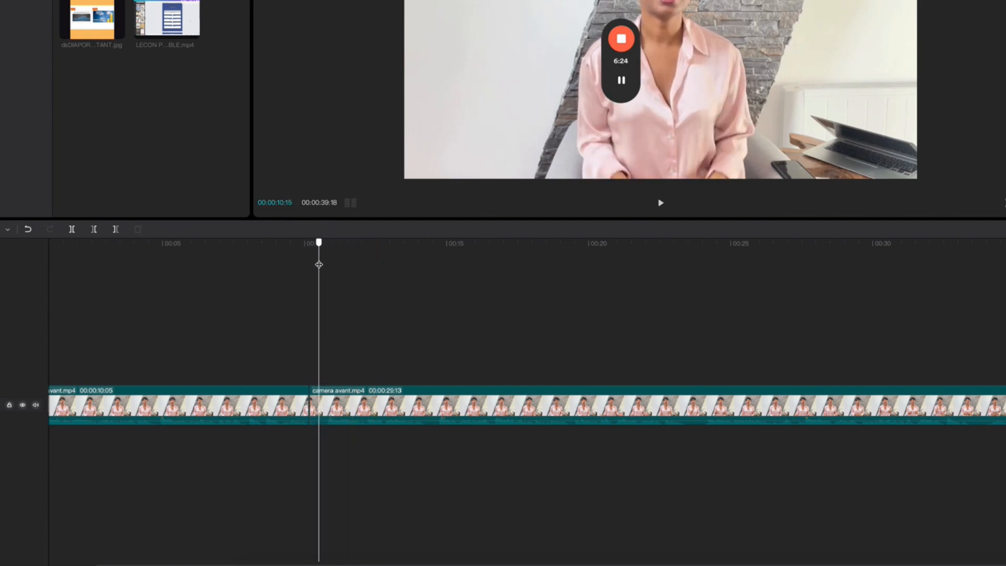
{"action": "left_click", "coordinate": [72, 229]}
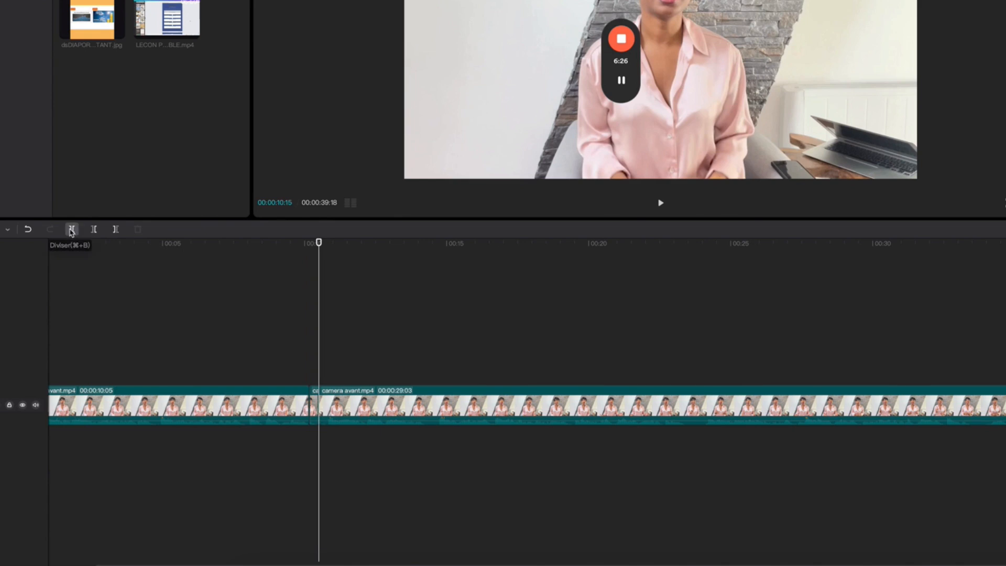
- Delete the short segment between the 00:00:10:05 and 00:00:10:15 cuts, undo the deletion, and delete the segment again
{"action": "left_click", "coordinate": [315, 412]}
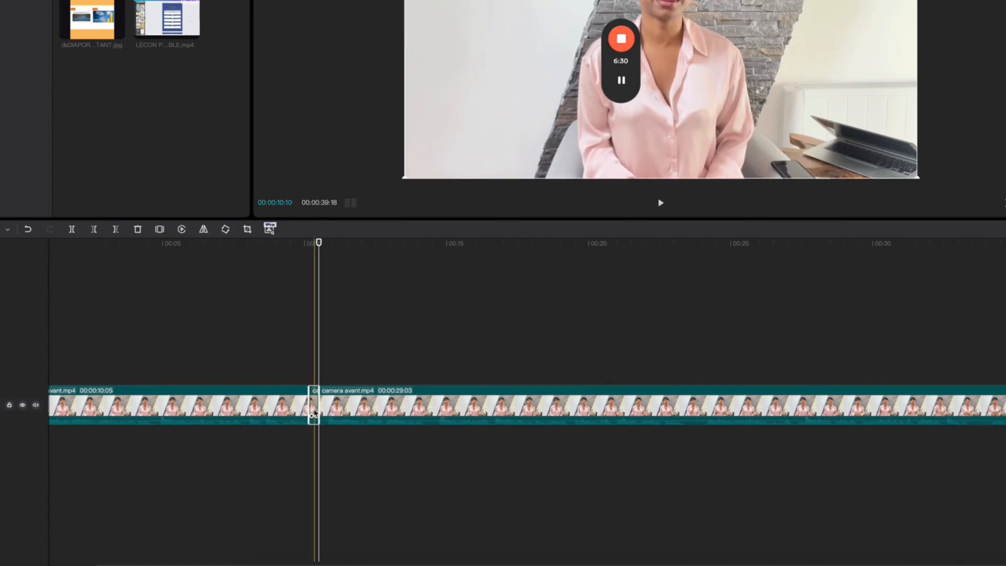
{"action": "key", "text": "Delete"}
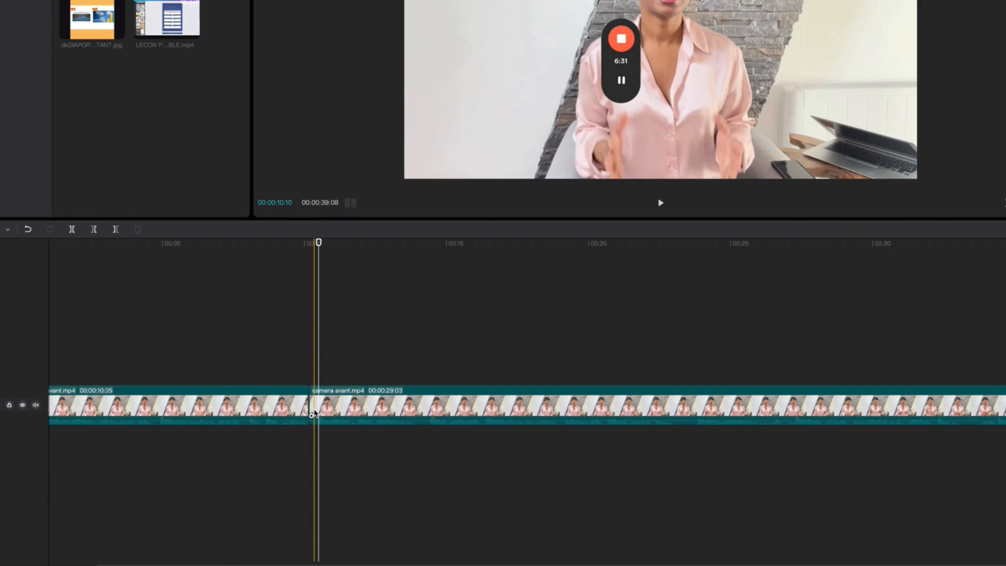
{"action": "left_click", "coordinate": [30, 233]}
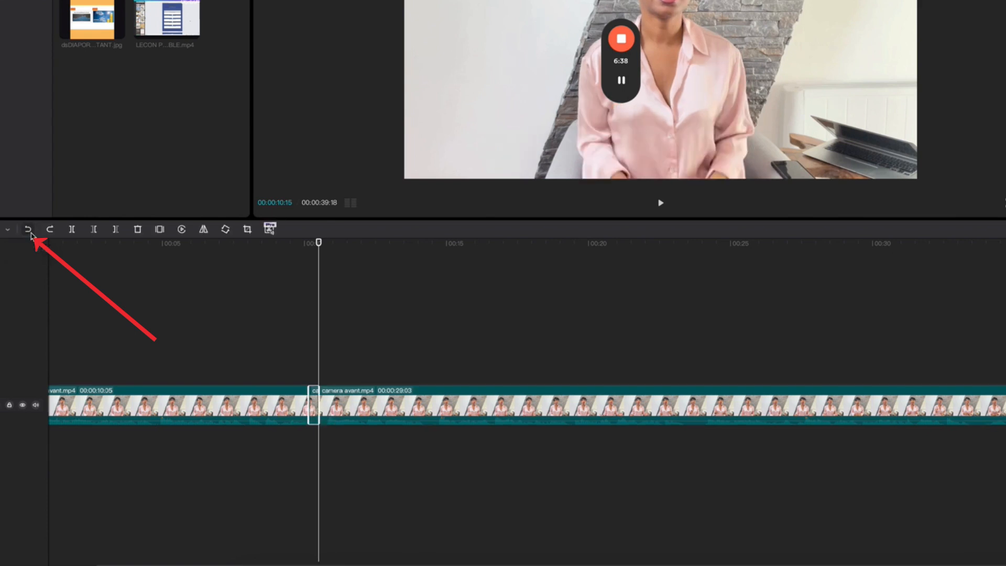
{"action": "right_click", "coordinate": [315, 403]}
{"action": "left_click", "coordinate": [342, 311]}
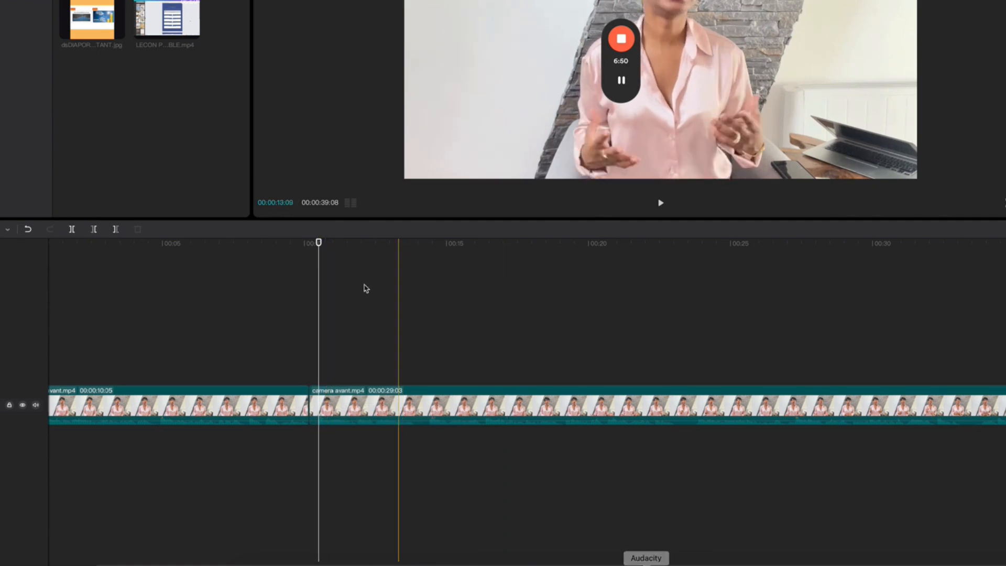
- Split the second camera avant.mp4 clip at 00:00:10:22 and again at 00:00:11:07
{"action": "left_click", "coordinate": [321, 245]}
{"action": "left_click_drag", "start_coordinate": [321, 245], "coordinate": [325, 245]}
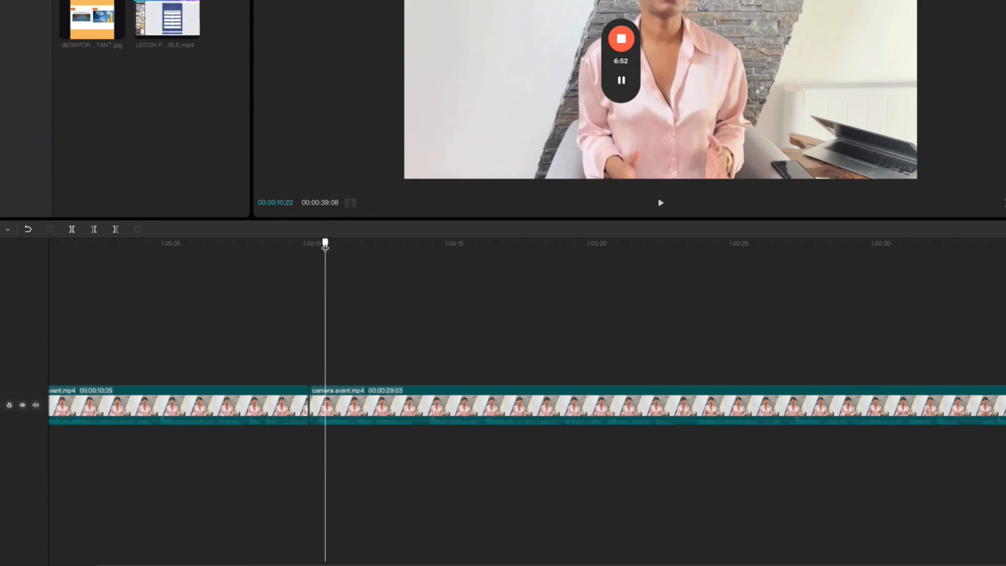
{"action": "left_click", "coordinate": [73, 229]}
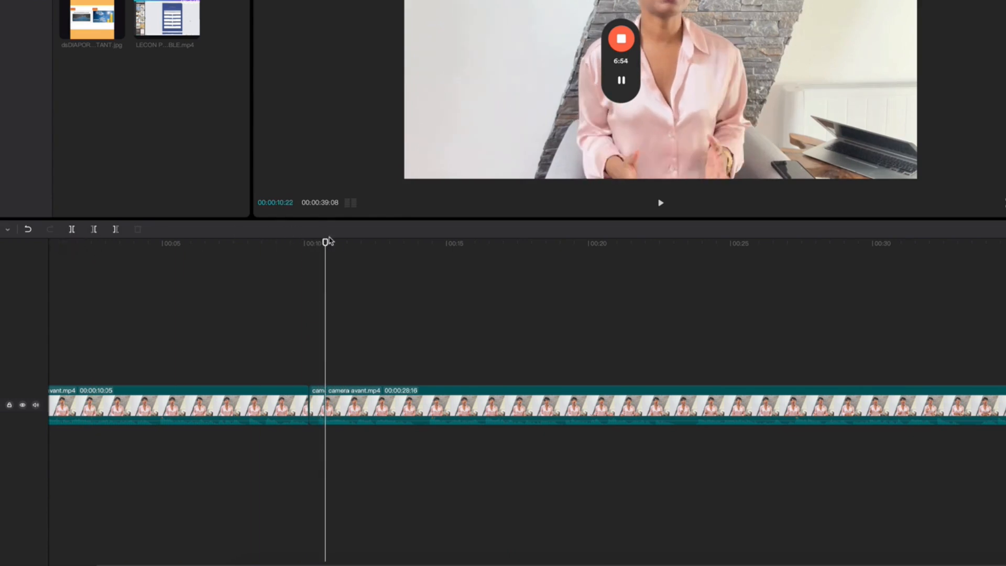
{"action": "left_click_drag", "start_coordinate": [325, 243], "coordinate": [339, 249]}
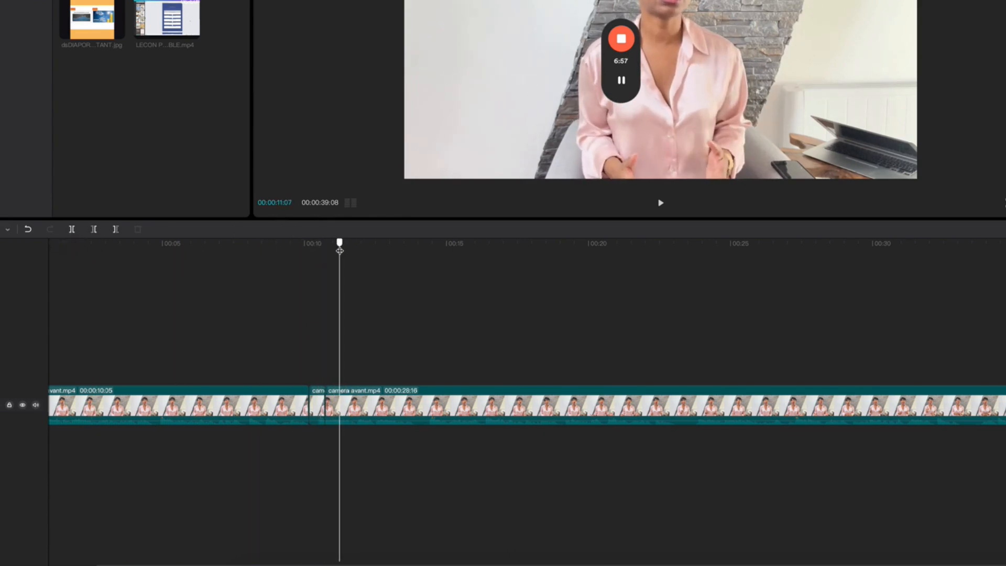
{"action": "left_click", "coordinate": [72, 230]}
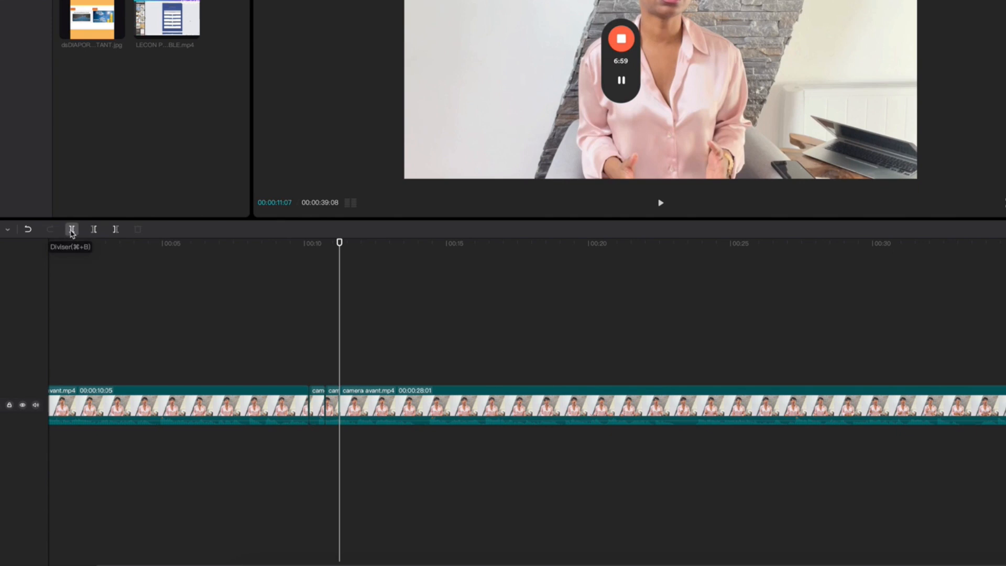
- Delete the two short segments between the first clip and the 00:00:11:07 cut
{"action": "left_click", "coordinate": [335, 402]}
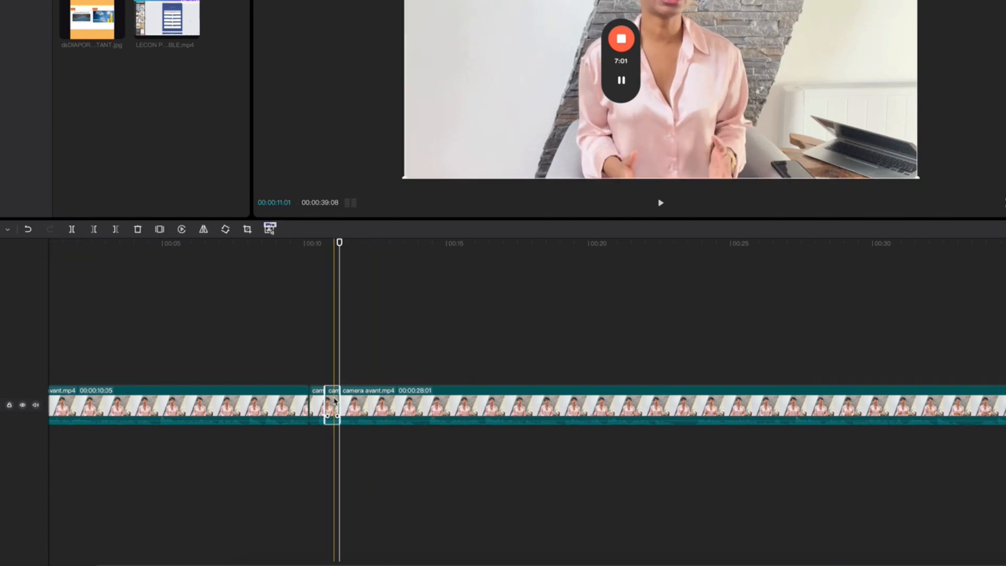
{"action": "right_click", "coordinate": [335, 402]}
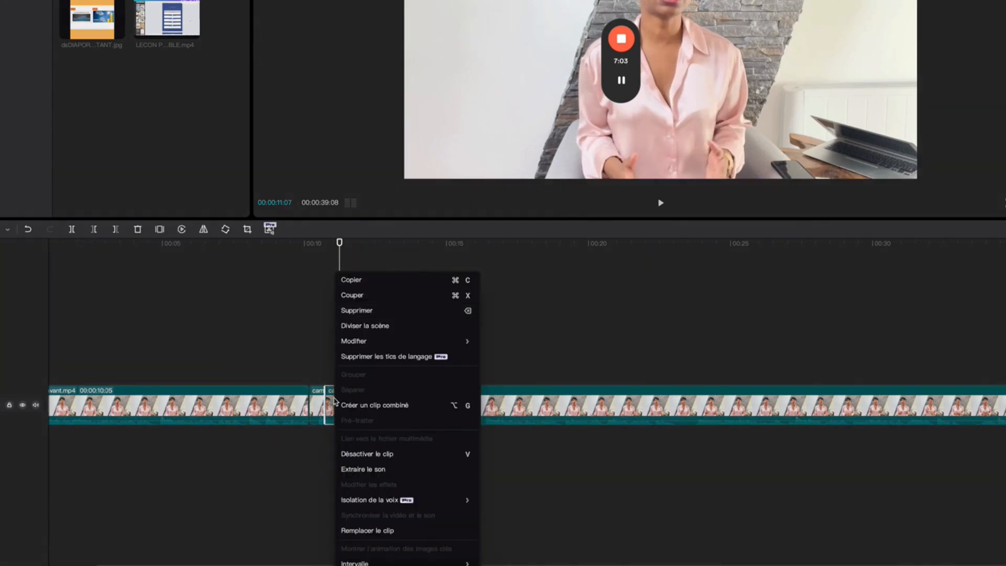
{"action": "left_click", "coordinate": [361, 314]}
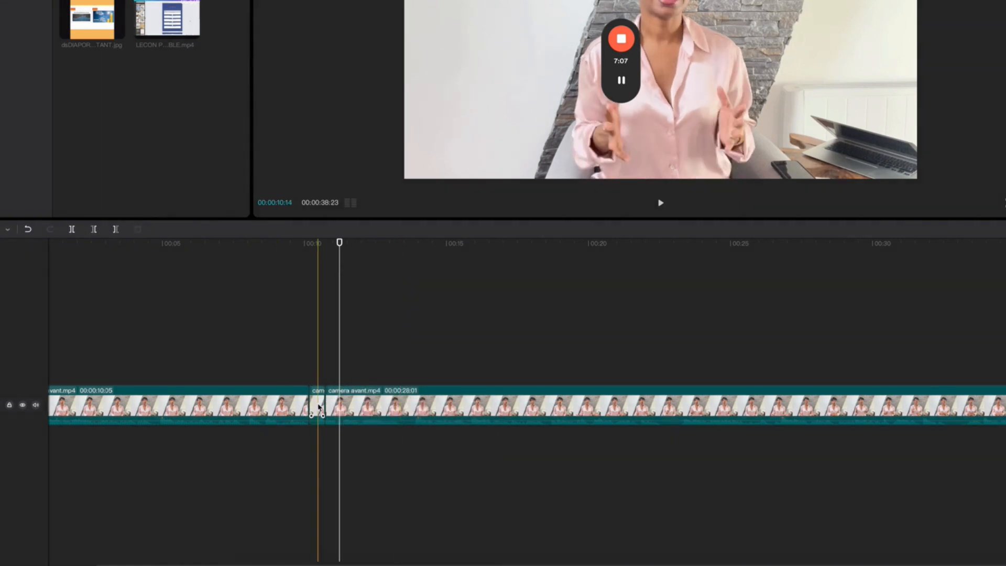
{"action": "key", "text": "Delete"}
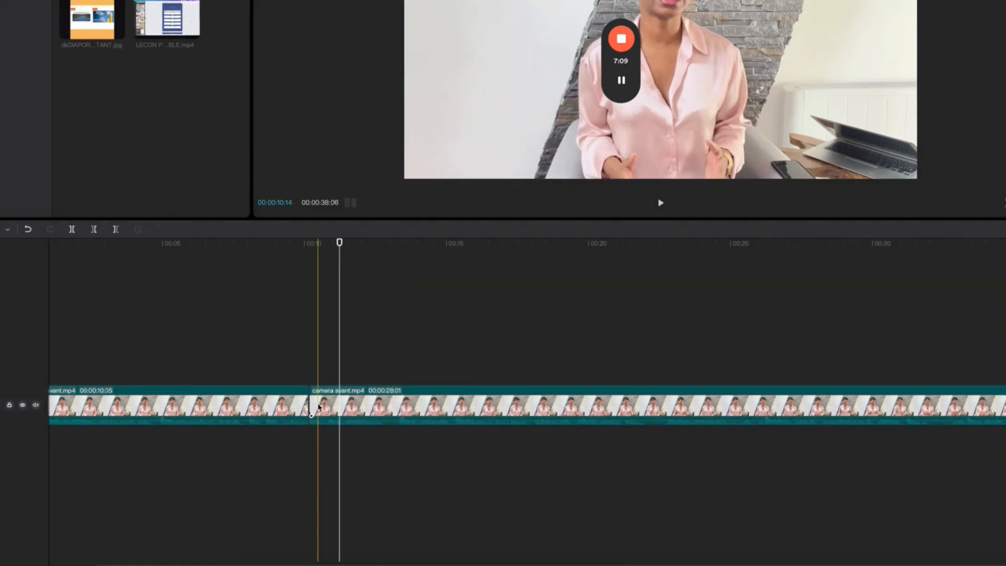
{"action": "left_click", "coordinate": [28, 229]}
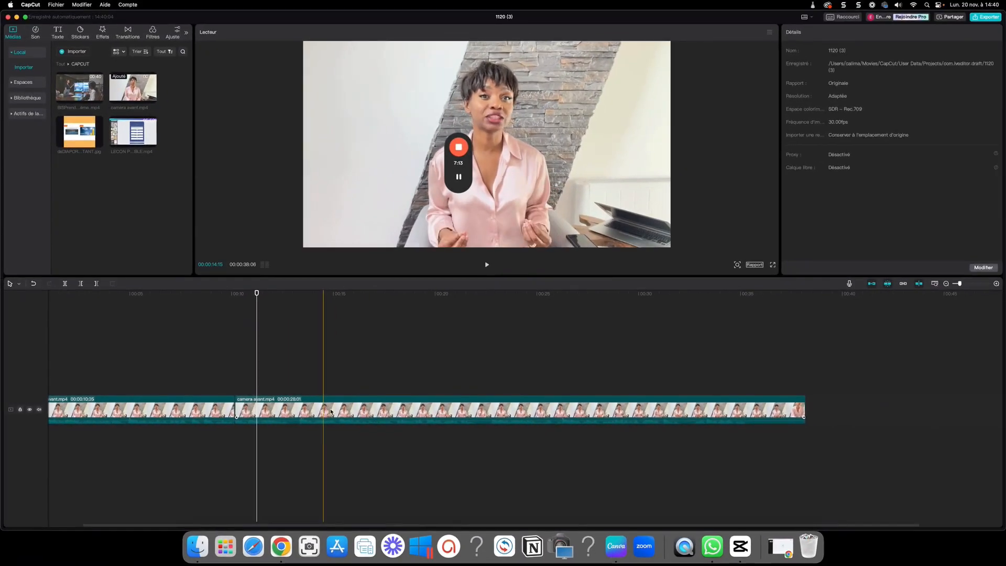
- Try to move the second camera avant.mp4 clip away from the first to leave a gap
{"action": "key", "text": "Delete"}
{"action": "left_click_drag", "start_coordinate": [432, 407], "coordinate": [478, 407]}
{"action": "left_click_drag", "start_coordinate": [355, 411], "coordinate": [412, 417]}
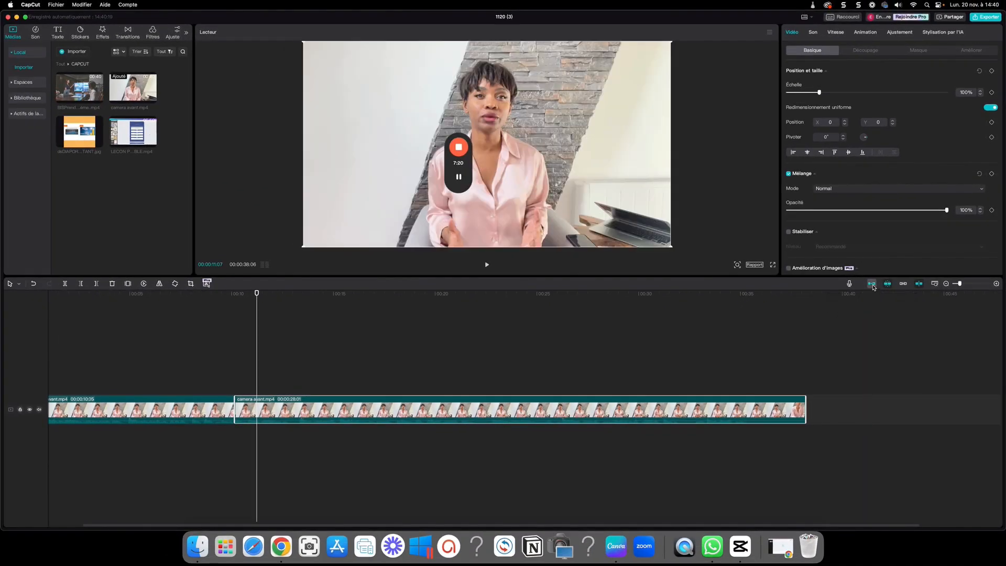
- Shift the second clip away from the first with the main track magnet off, and turn the magnet back on
{"action": "left_click", "coordinate": [874, 286]}
{"action": "left_click_drag", "start_coordinate": [385, 409], "coordinate": [424, 402]}
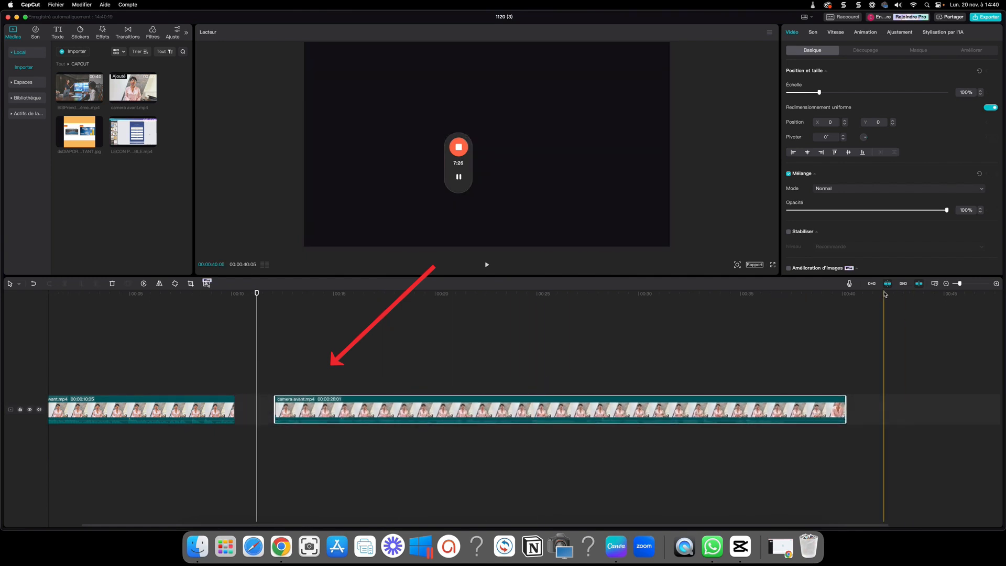
{"action": "left_click_drag", "start_coordinate": [705, 412], "coordinate": [683, 412]}
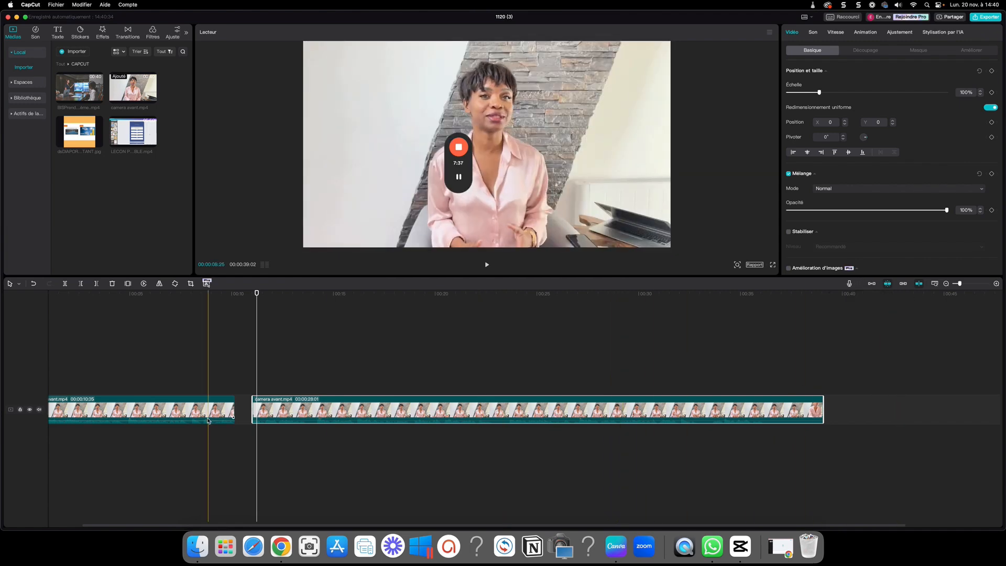
{"action": "left_click", "coordinate": [873, 284]}
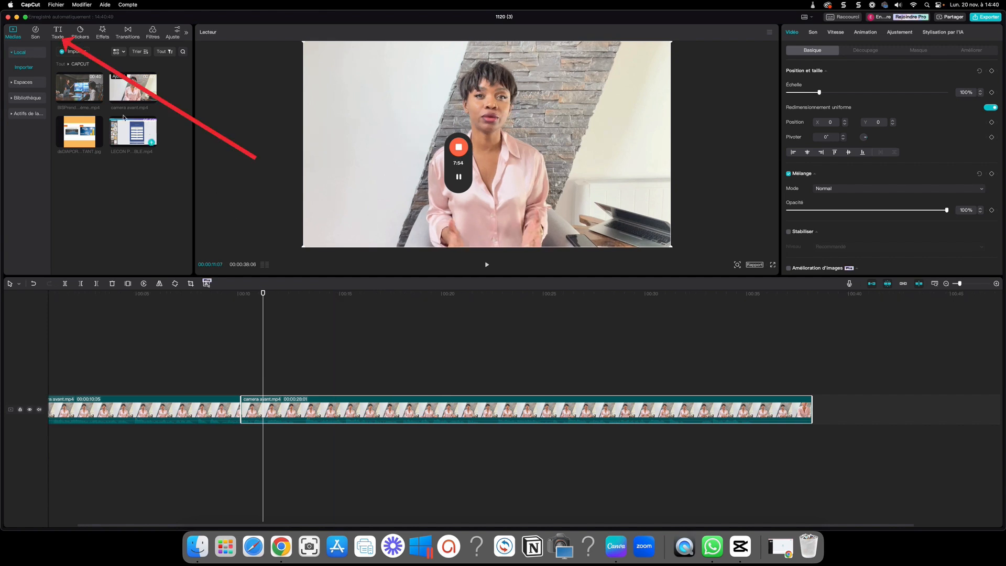
- Browse the text templates and add the default text (Texte par défaut) above the second clip at 00:00:11:07
{"action": "left_click", "coordinate": [57, 32]}
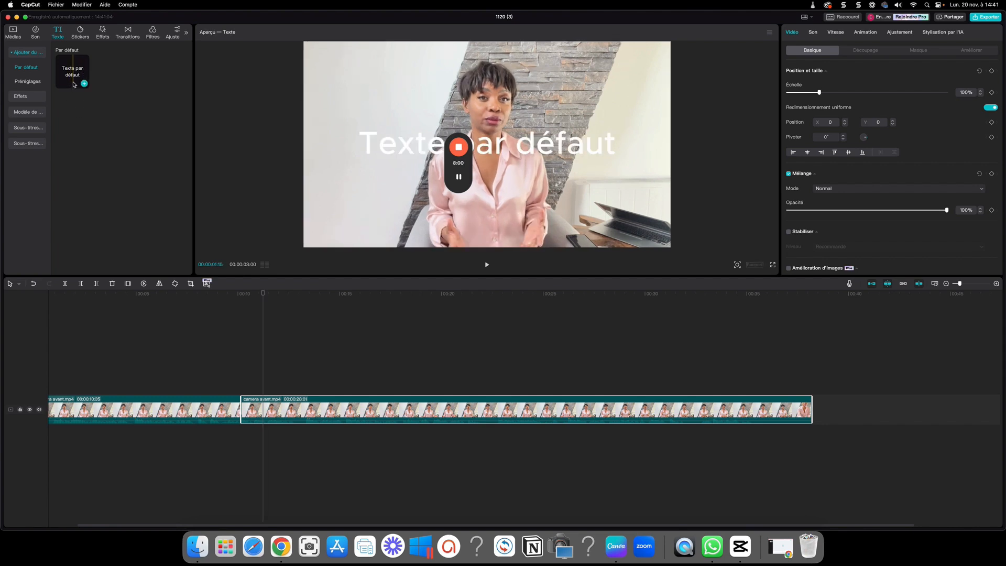
{"action": "left_click", "coordinate": [31, 113]}
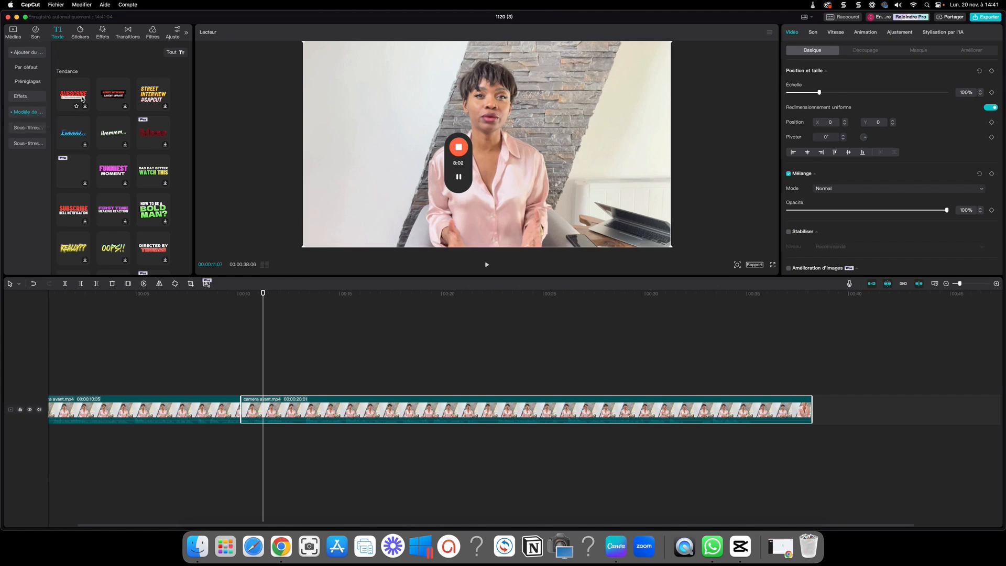
{"action": "scroll", "coordinate": [102, 127], "scroll_direction": "down", "scroll_amount": 2}
{"action": "scroll", "coordinate": [103, 127], "scroll_direction": "down", "scroll_amount": 3}
{"action": "scroll", "coordinate": [103, 127], "scroll_direction": "up", "scroll_amount": 2}
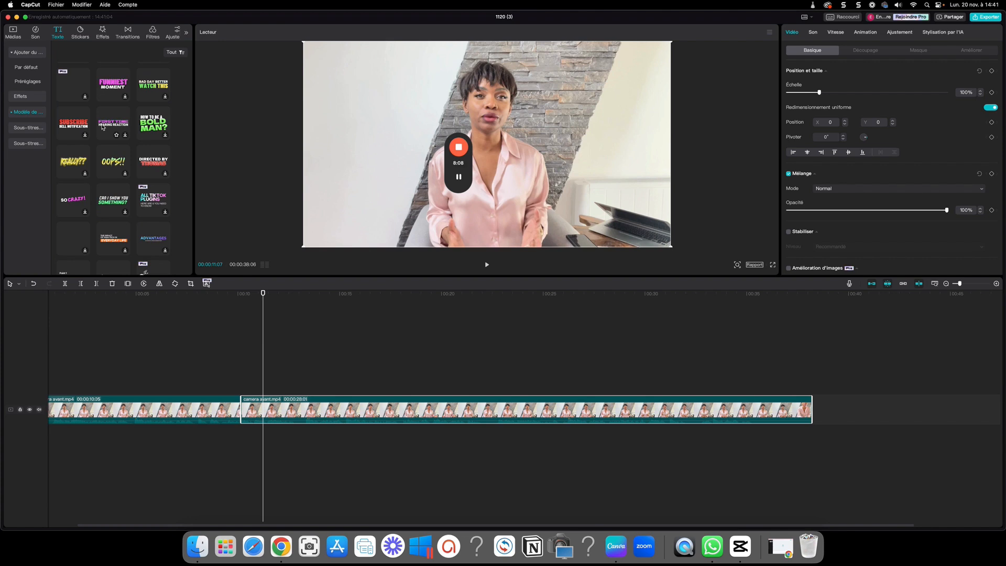
{"action": "left_click", "coordinate": [25, 67]}
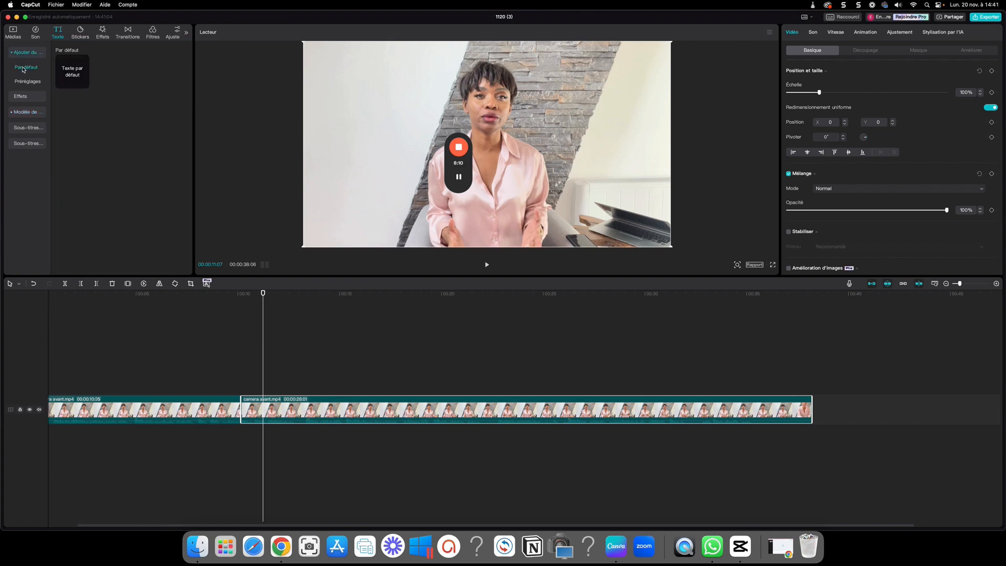
{"action": "left_click", "coordinate": [82, 82]}
{"action": "left_click", "coordinate": [84, 82]}
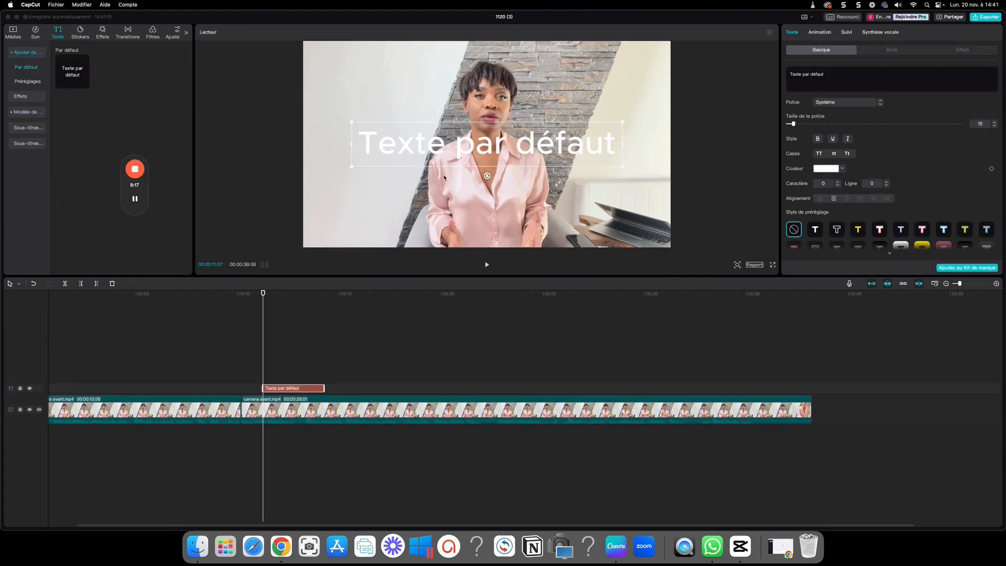
- Move the default text to the lower part of the video frame and set its colour to bright blue
{"action": "left_click_drag", "start_coordinate": [453, 149], "coordinate": [451, 219]}
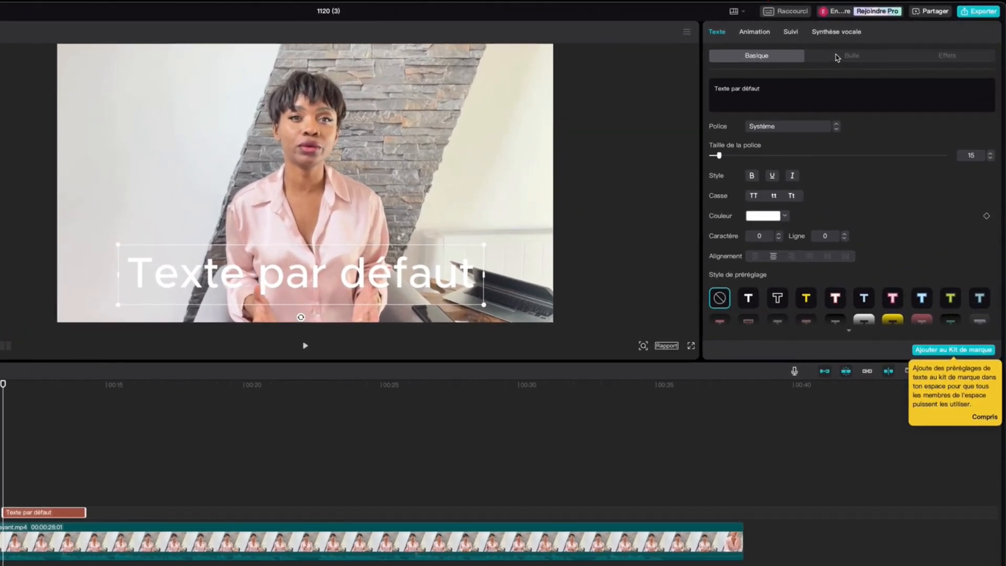
{"action": "left_click", "coordinate": [786, 217]}
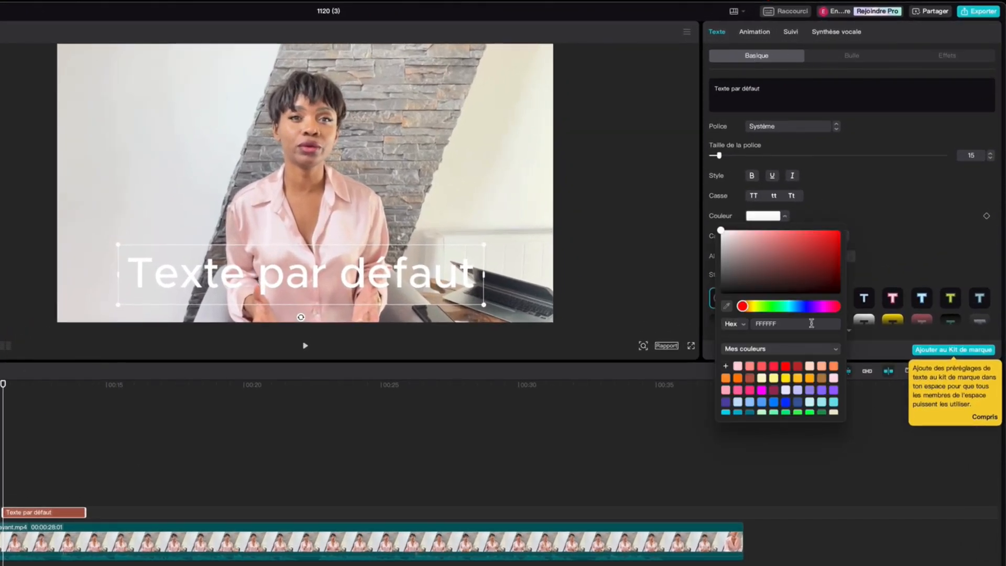
{"action": "left_click", "coordinate": [786, 402]}
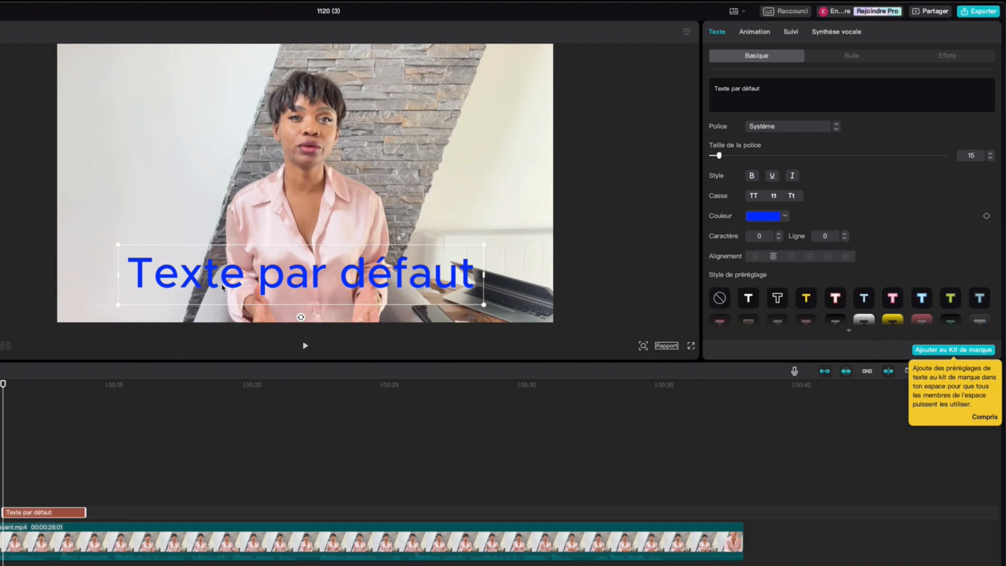
- Replace the default text with "IMPORTANT" and reposition it in the lower part of the video frame
{"action": "left_click", "coordinate": [780, 90]}
{"action": "left_click_drag", "start_coordinate": [779, 90], "coordinate": [702, 87]}
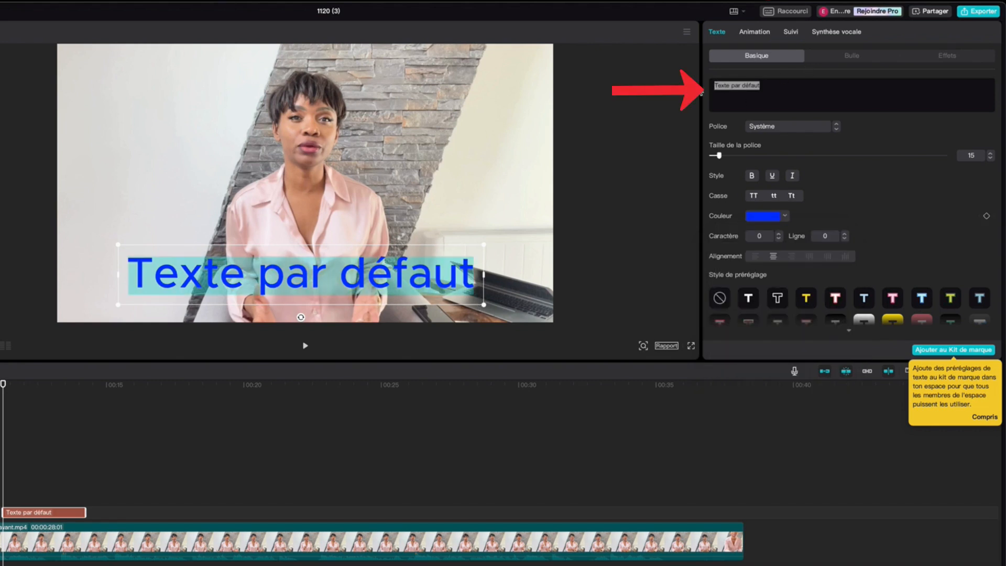
{"action": "type", "text": "IMPORTANT"}
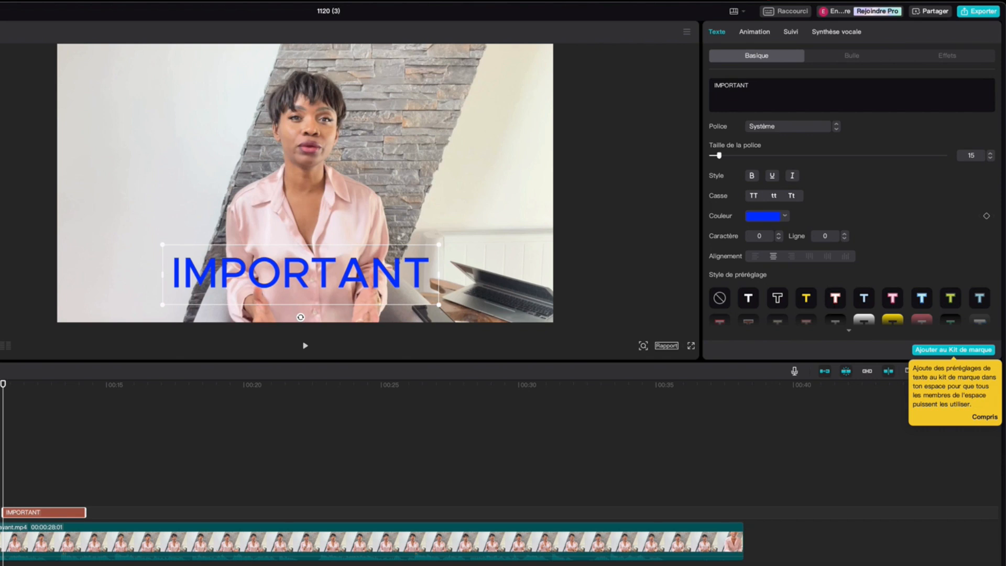
{"action": "left_click_drag", "start_coordinate": [429, 263], "coordinate": [430, 281]}
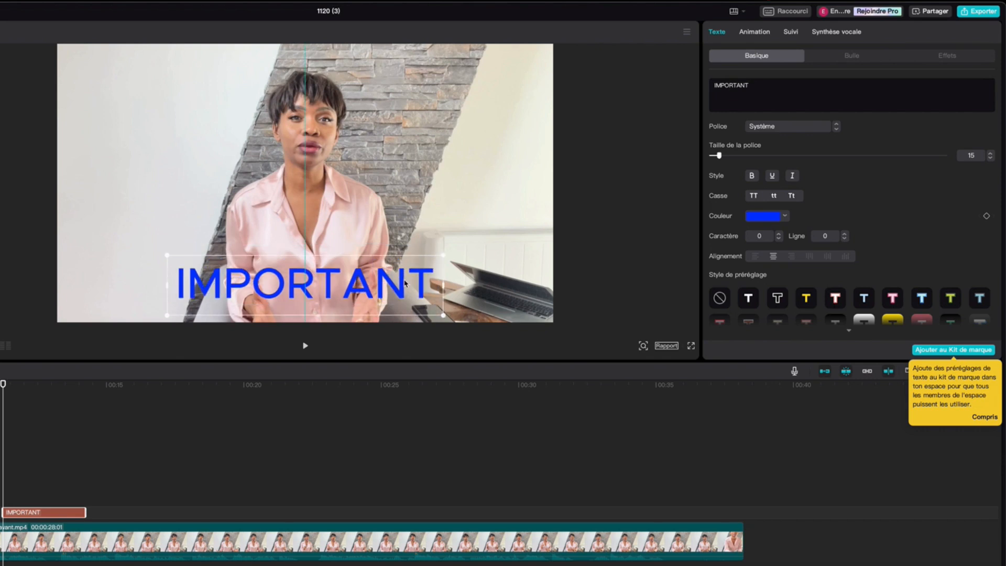
{"action": "left_click_drag", "start_coordinate": [443, 317], "coordinate": [435, 251]}
{"action": "left_click_drag", "start_coordinate": [403, 299], "coordinate": [390, 294]}
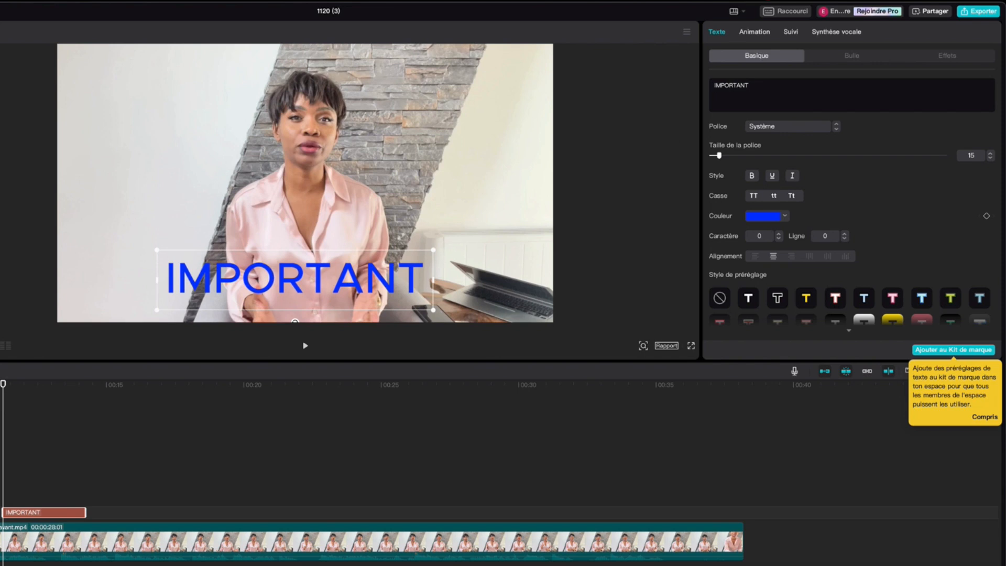
- Try the typewriter intro animation on the IMPORTANT text, and replace it with the "Appa… bas" intro animation
{"action": "left_click", "coordinate": [762, 35]}
{"action": "left_click", "coordinate": [762, 36]}
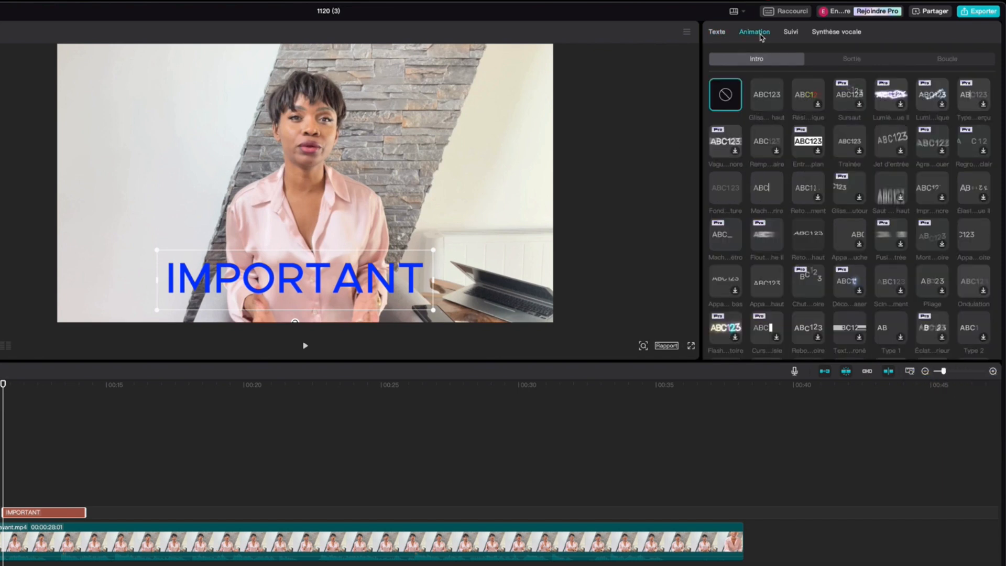
{"action": "scroll", "coordinate": [768, 187], "scroll_direction": "down", "scroll_amount": 1}
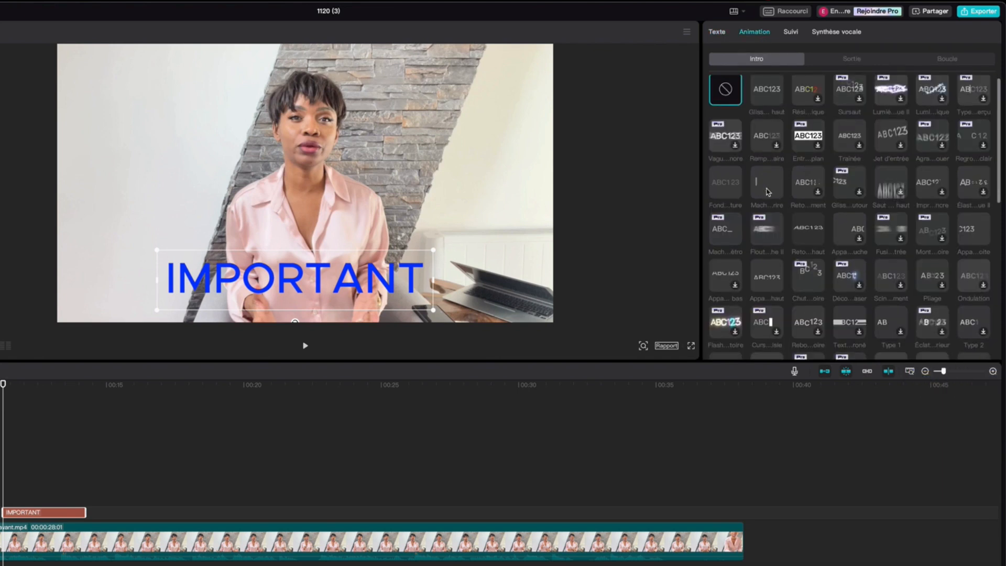
{"action": "left_click", "coordinate": [768, 189]}
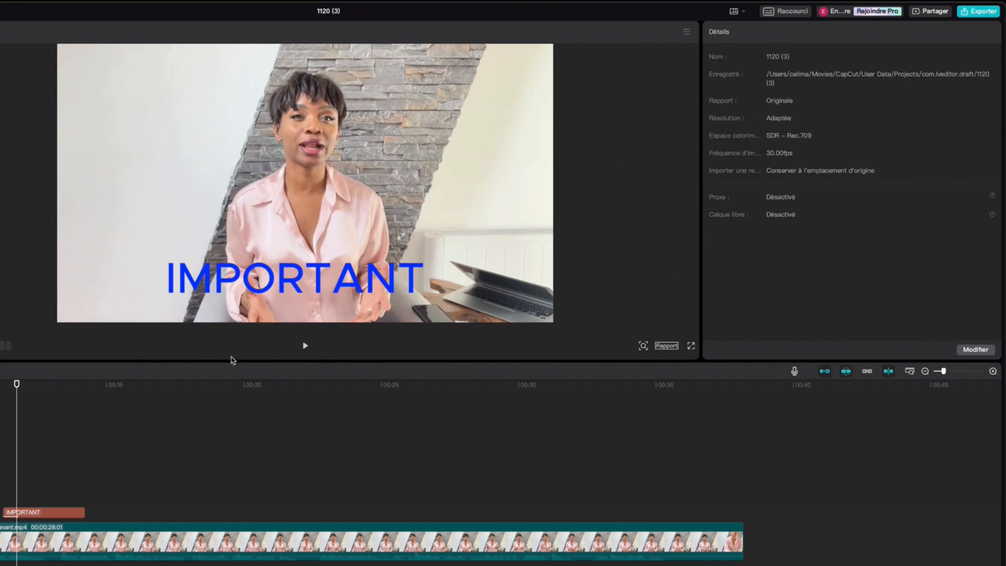
{"action": "left_click", "coordinate": [271, 292]}
{"action": "left_click", "coordinate": [755, 32]}
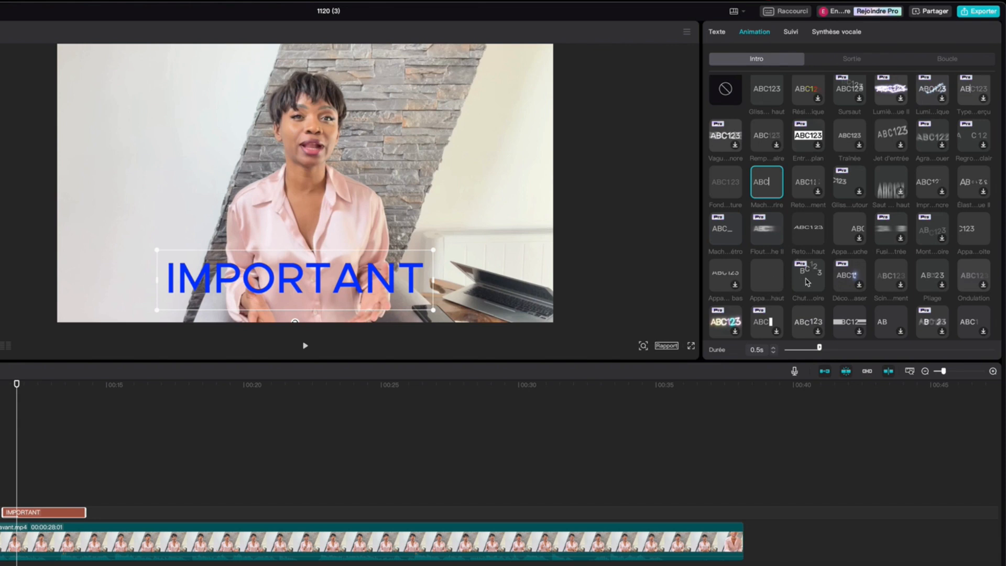
{"action": "left_click", "coordinate": [728, 277]}
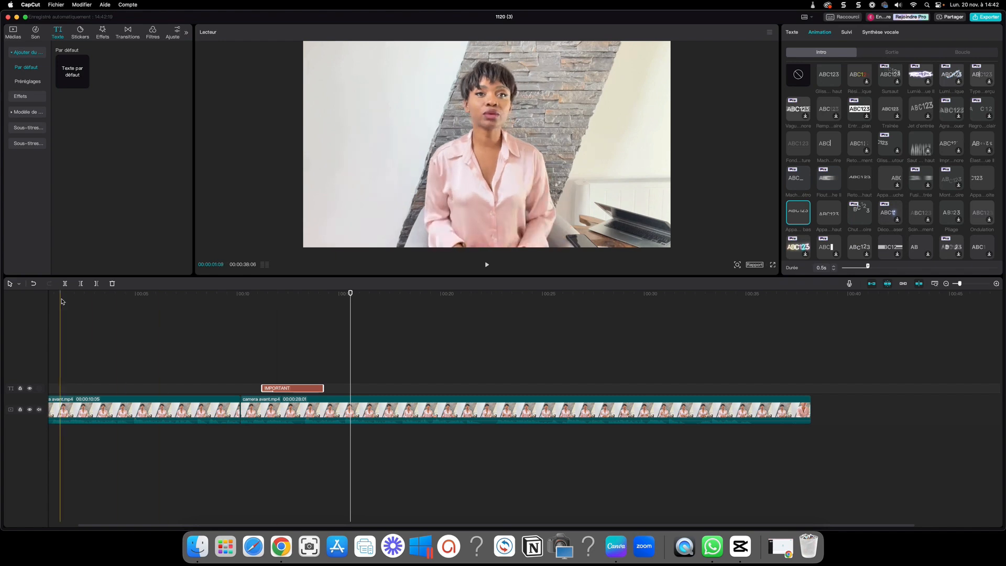
- Split the second camera avant.mp4 clip at 00:00:15:17 and further along to isolate a 00:00:07:21 segment, and select that segment
{"action": "left_click", "coordinate": [65, 284]}
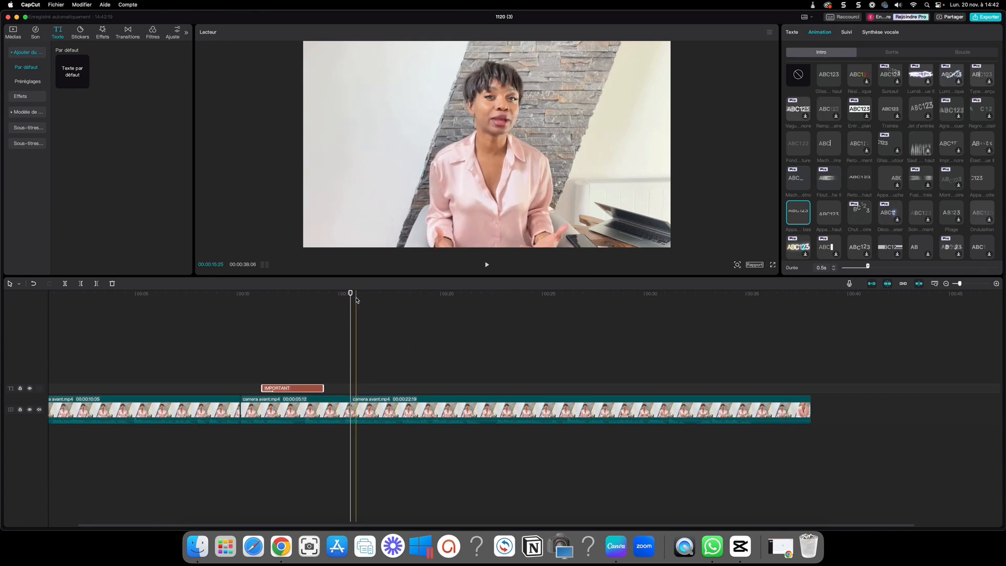
{"action": "left_click_drag", "start_coordinate": [350, 305], "coordinate": [439, 293]}
{"action": "left_click", "coordinate": [65, 283]}
{"action": "left_click", "coordinate": [392, 406]}
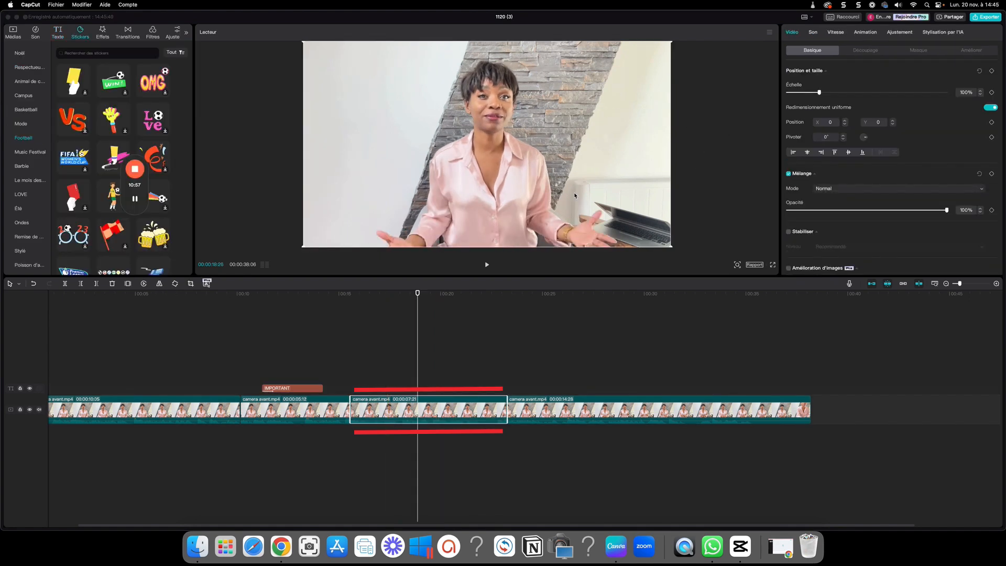
- Search the stickers for "blanc" and add the white rounded rectangle sticker at 00:00:18:26 on the timeline
{"action": "left_click", "coordinate": [76, 32]}
{"action": "left_click", "coordinate": [85, 53]}
{"action": "type", "text": "blanc"}
{"action": "key", "text": "Return"}
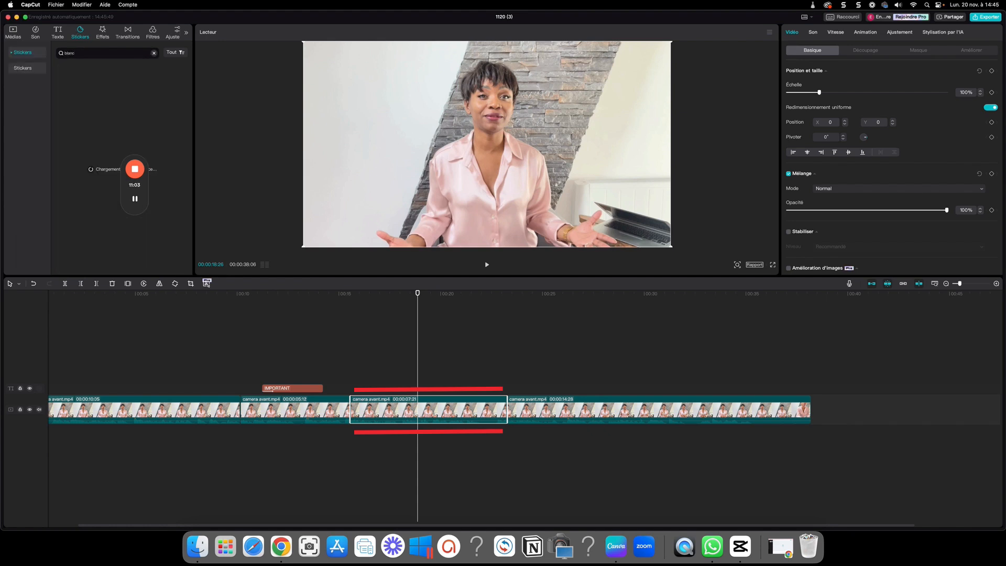
{"action": "left_click", "coordinate": [72, 156]}
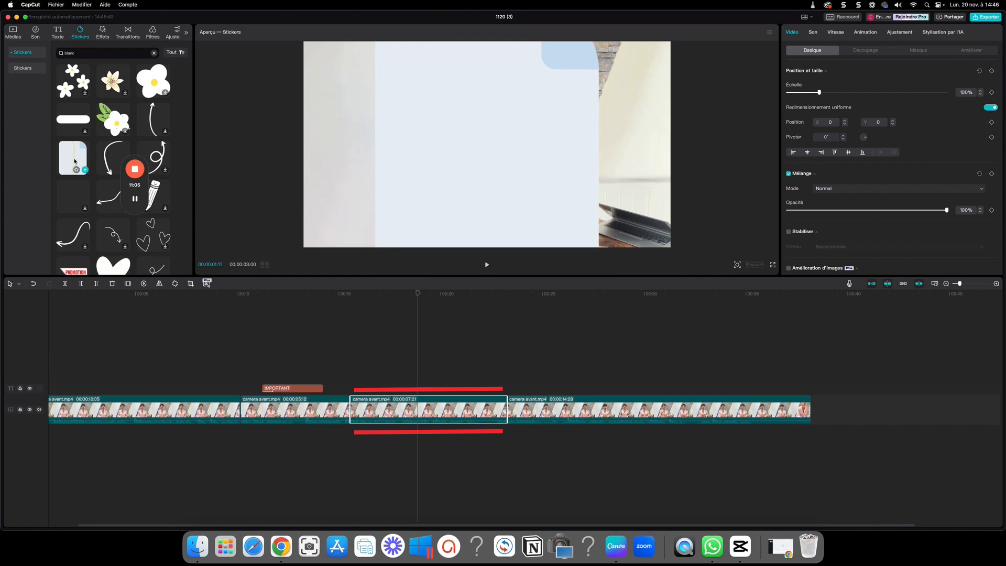
{"action": "scroll", "coordinate": [83, 155], "scroll_direction": "down", "scroll_amount": 5}
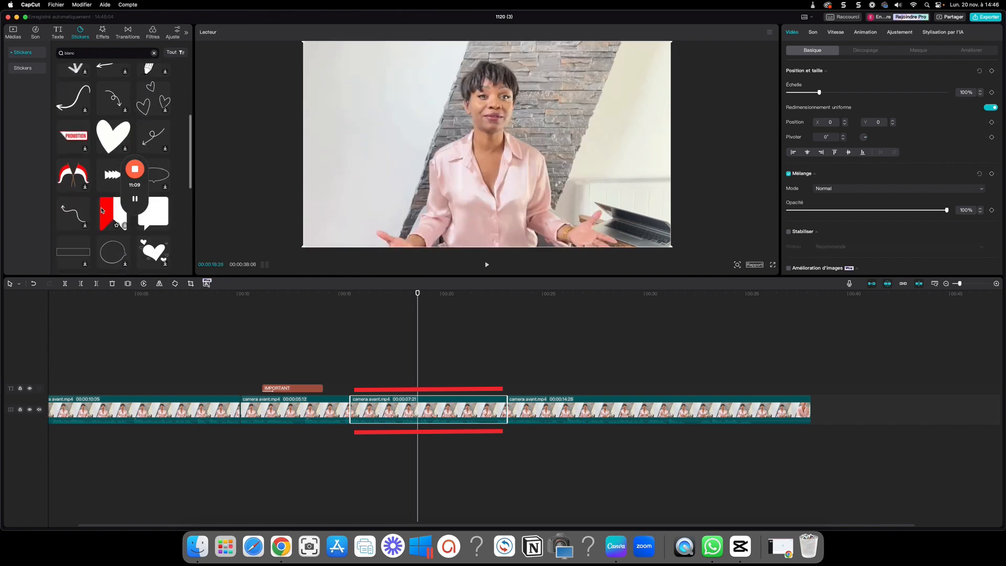
{"action": "scroll", "coordinate": [97, 199], "scroll_direction": "down", "scroll_amount": 2}
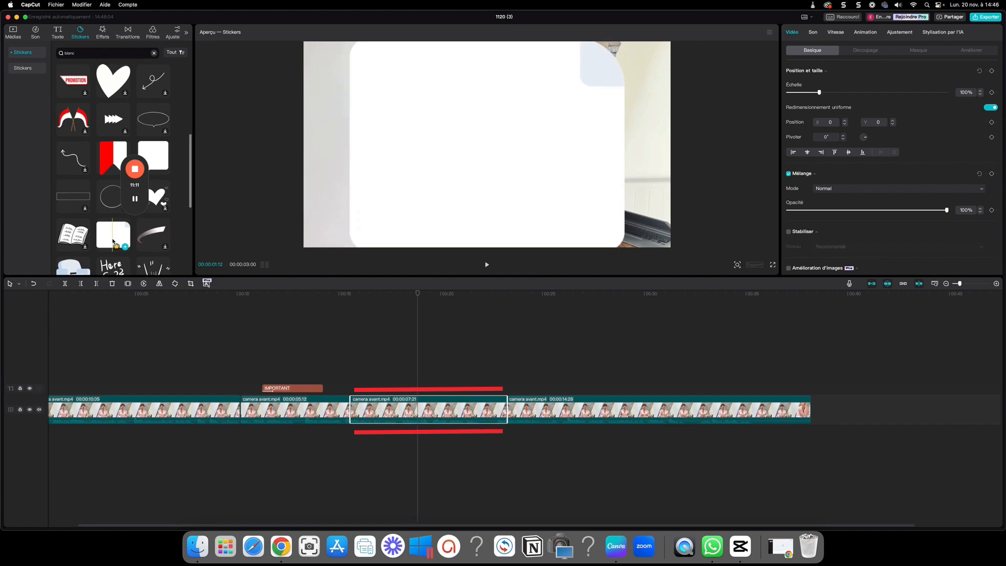
{"action": "left_click", "coordinate": [113, 240]}
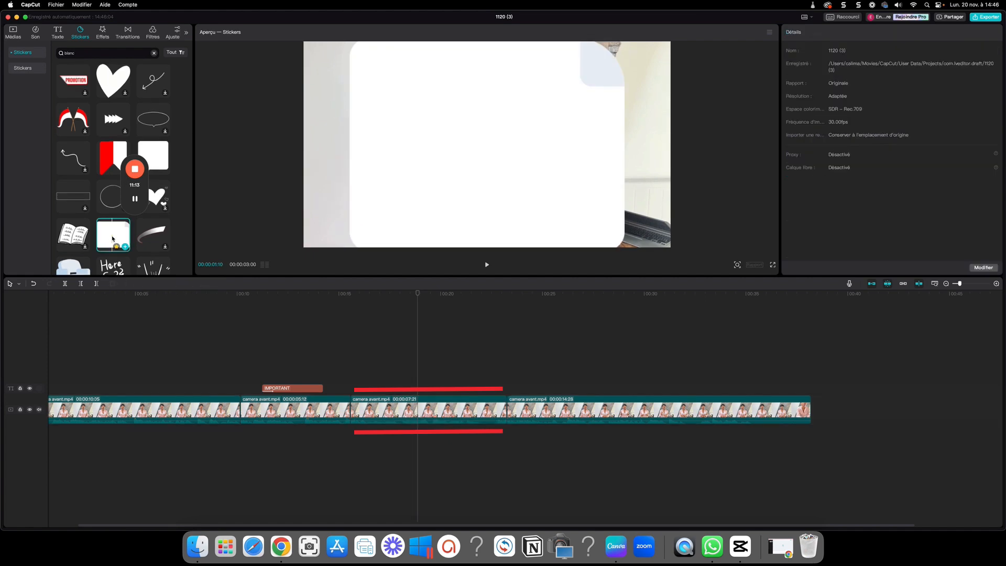
{"action": "left_click", "coordinate": [126, 248]}
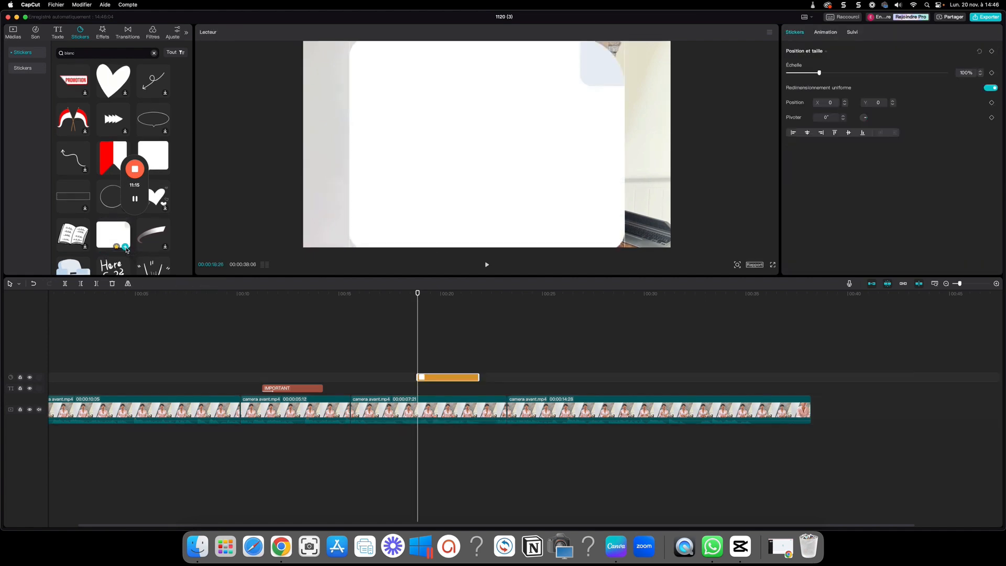
- Align the white sticker with the start of the isolated 00:00:07:21 segment and extend it to the segment's end
{"action": "left_click_drag", "start_coordinate": [440, 382], "coordinate": [373, 380]}
{"action": "left_click_drag", "start_coordinate": [418, 294], "coordinate": [350, 304]}
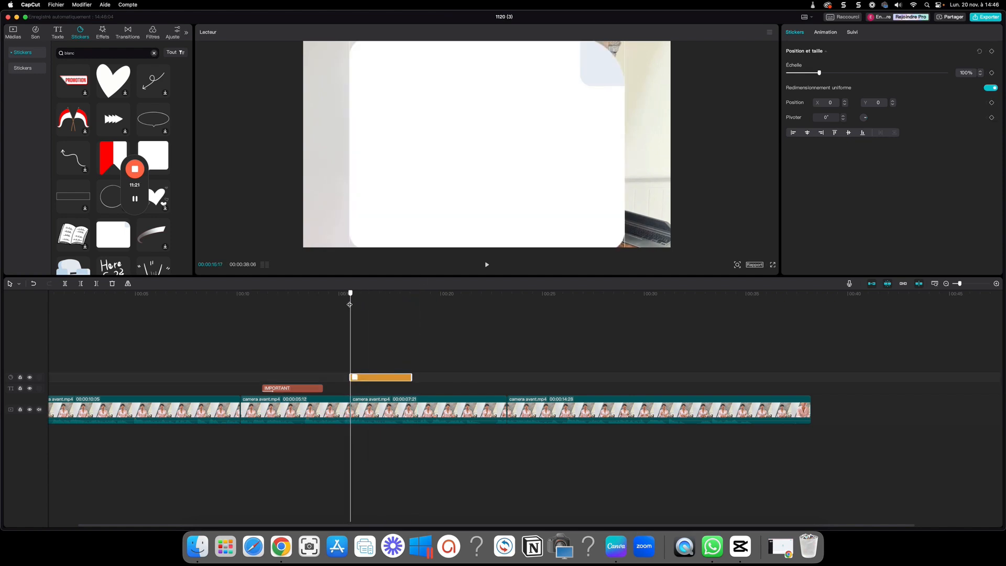
{"action": "left_click_drag", "start_coordinate": [412, 378], "coordinate": [507, 388]}
- Move the white sticker over the right half of the video frame, to about X 1842, Y -300
{"action": "left_click_drag", "start_coordinate": [494, 108], "coordinate": [515, 131]}
{"action": "left_click_drag", "start_coordinate": [645, 60], "coordinate": [695, 47]}
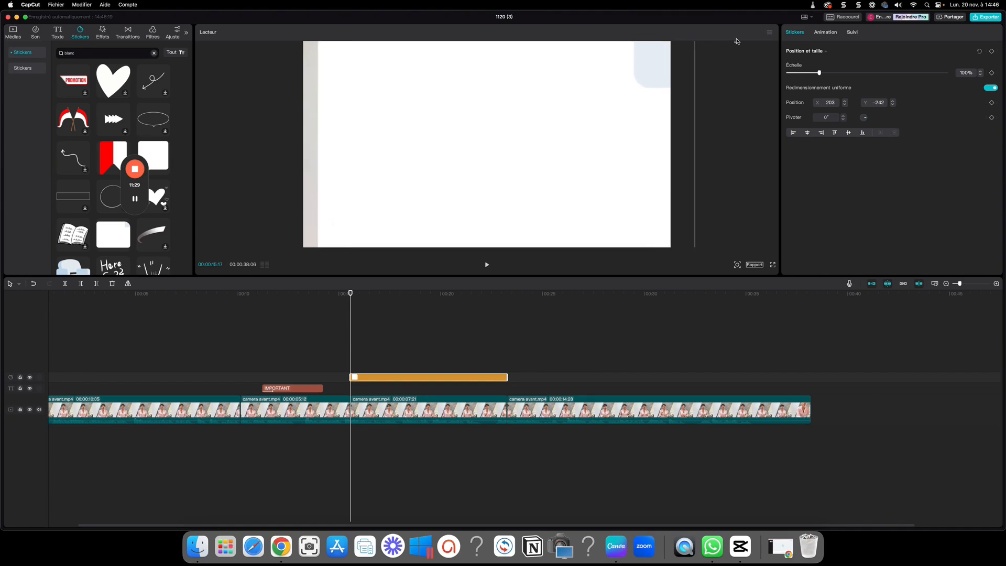
{"action": "left_click_drag", "start_coordinate": [458, 103], "coordinate": [601, 124]}
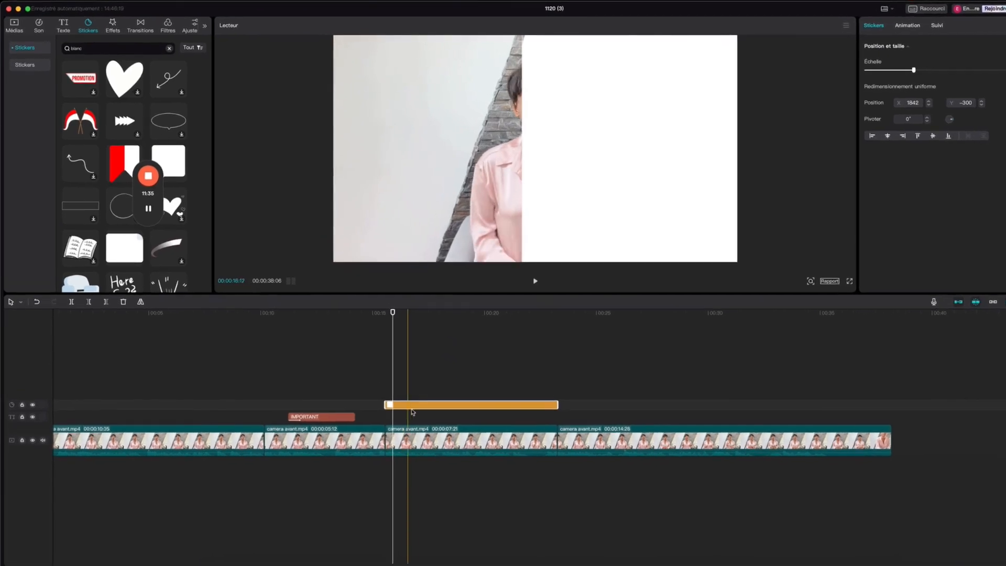
- Shift the isolated segment's video left to X -1173 beside the white sticker, and nudge the sticker to X 1766, Y -246
{"action": "left_click", "coordinate": [430, 443]}
{"action": "left_click_drag", "start_coordinate": [481, 222], "coordinate": [427, 222]}
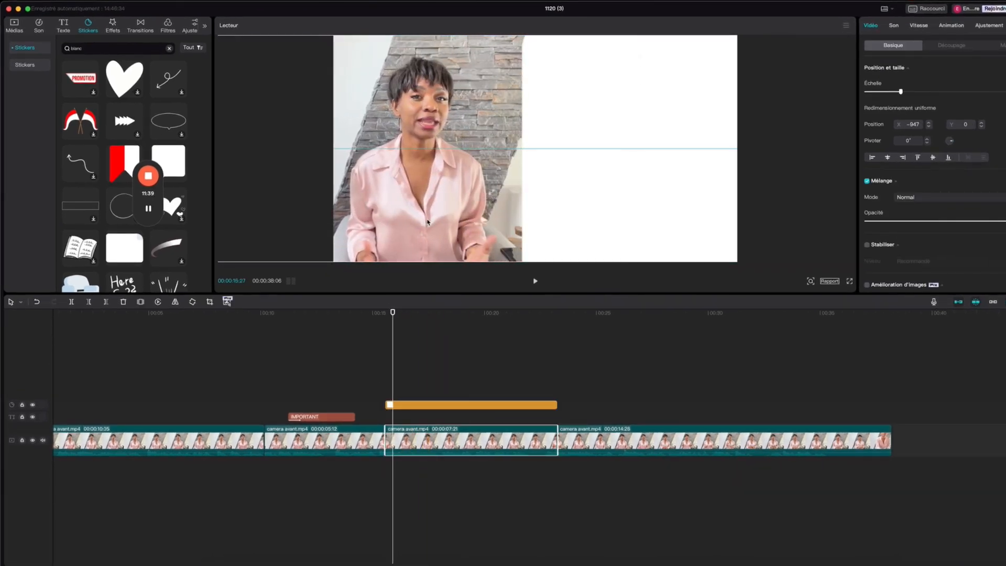
{"action": "left_click", "coordinate": [667, 67]}
{"action": "mouse_move", "coordinate": [687, 111]}
{"action": "left_mouse_down"}
{"action": "mouse_move", "coordinate": [631, 213]}
{"action": "mouse_move", "coordinate": [629, 254]}
{"action": "mouse_move", "coordinate": [656, 61]}
{"action": "mouse_move", "coordinate": [654, 133]}
{"action": "mouse_move", "coordinate": [683, 127]}
{"action": "left_mouse_up"}
{"action": "left_click", "coordinate": [442, 183]}
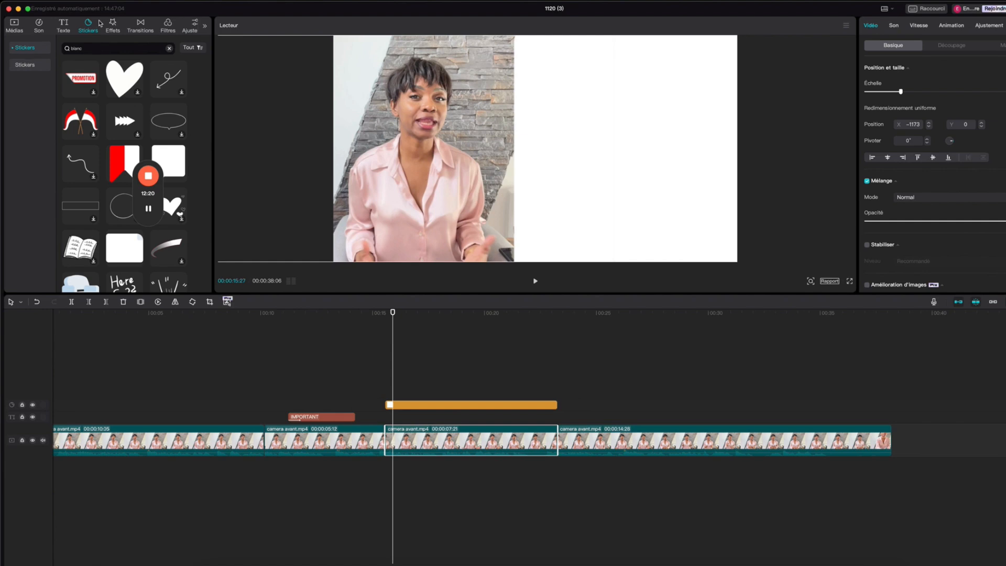
- Add the default text (Texte par défaut) at 00:00:15:27 and place it on a new track above the white sticker
{"action": "left_click", "coordinate": [71, 32]}
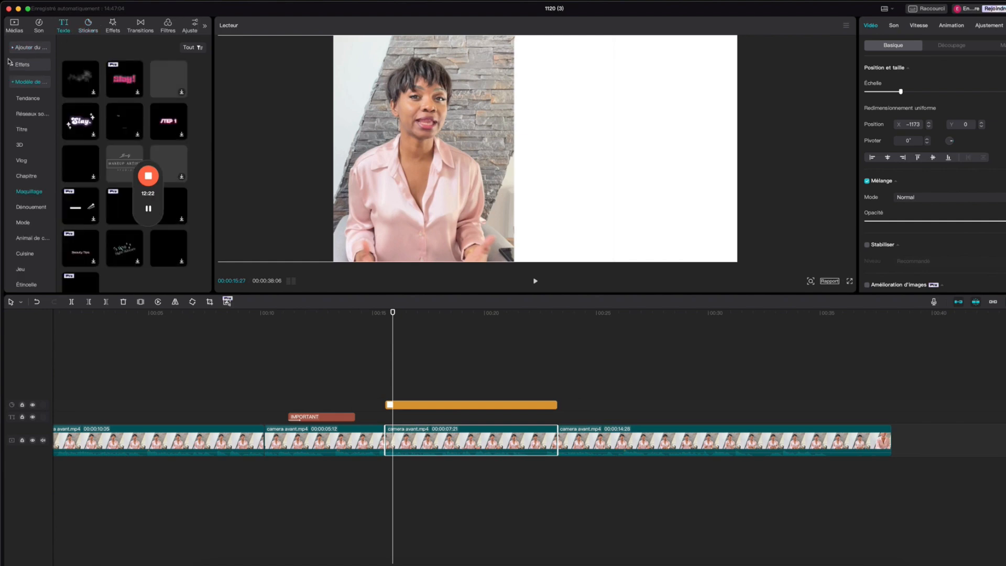
{"action": "left_click", "coordinate": [14, 51]}
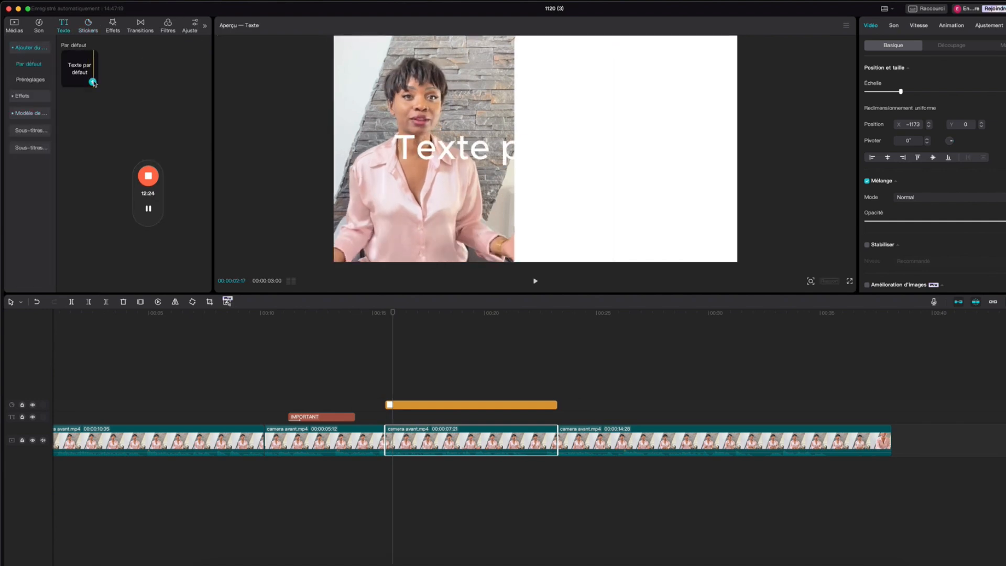
{"action": "left_click", "coordinate": [93, 83]}
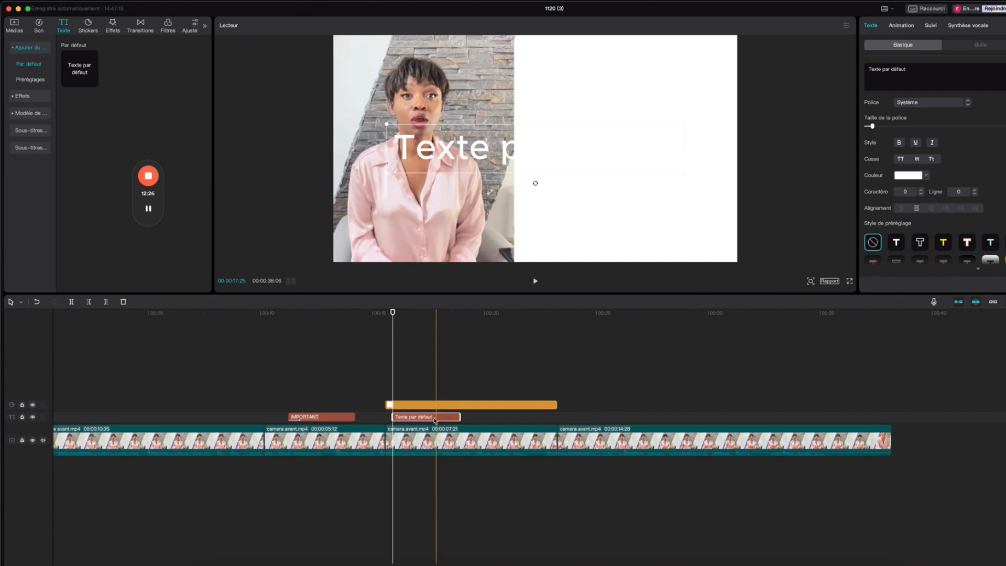
{"action": "left_click_drag", "start_coordinate": [437, 419], "coordinate": [415, 395]}
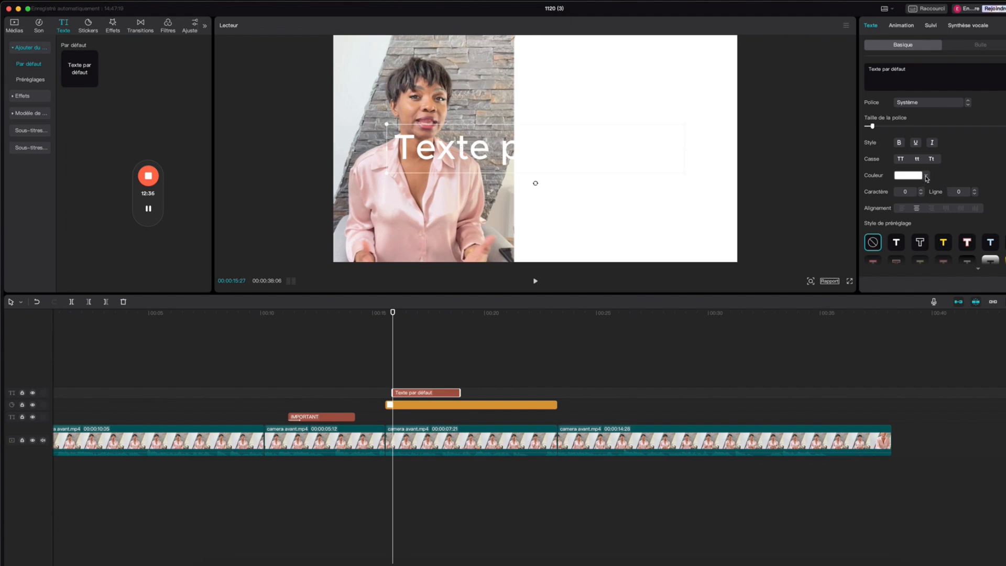
- Set the new text's colour to blue 0023FF and replace its wording with "POINT 1"
{"action": "left_click", "coordinate": [927, 175]}
{"action": "left_click", "coordinate": [928, 328]}
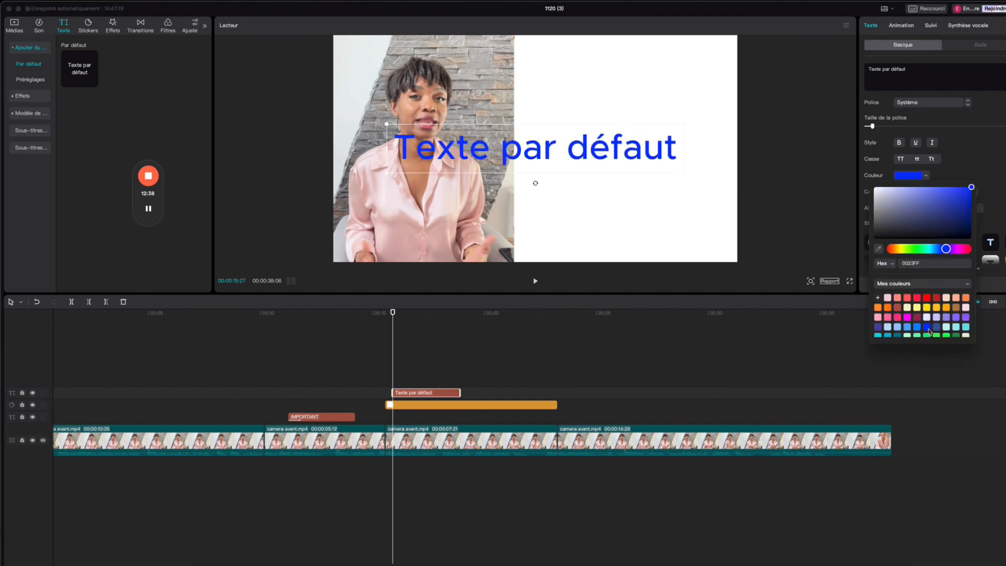
{"action": "left_click", "coordinate": [616, 152]}
{"action": "double_click", "coordinate": [616, 152]}
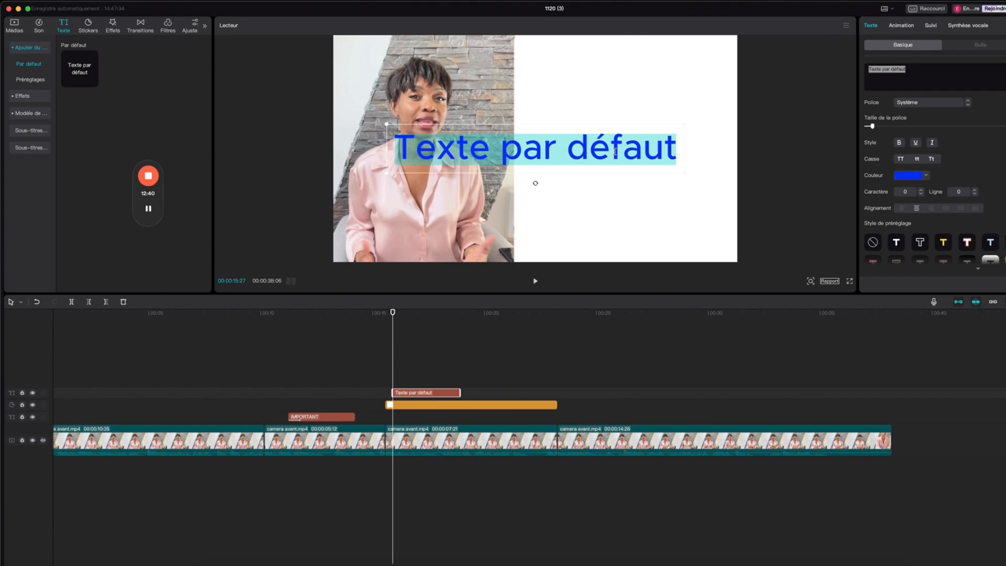
{"action": "type", "text": "POINT 1"}
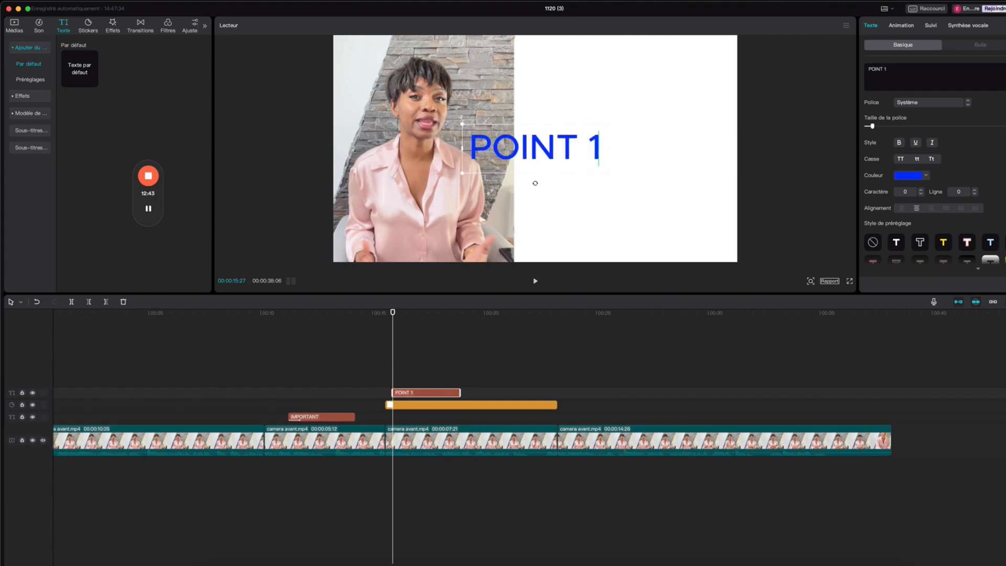
- Move the POINT 1 text onto the upper part of the white panel, and reposition the segment's video to X -1002, Y 0
{"action": "left_click", "coordinate": [600, 224]}
{"action": "left_click", "coordinate": [513, 156]}
{"action": "mouse_move", "coordinate": [499, 152]}
{"action": "left_mouse_down"}
{"action": "mouse_move", "coordinate": [572, 118]}
{"action": "mouse_move", "coordinate": [490, 158]}
{"action": "left_mouse_up"}
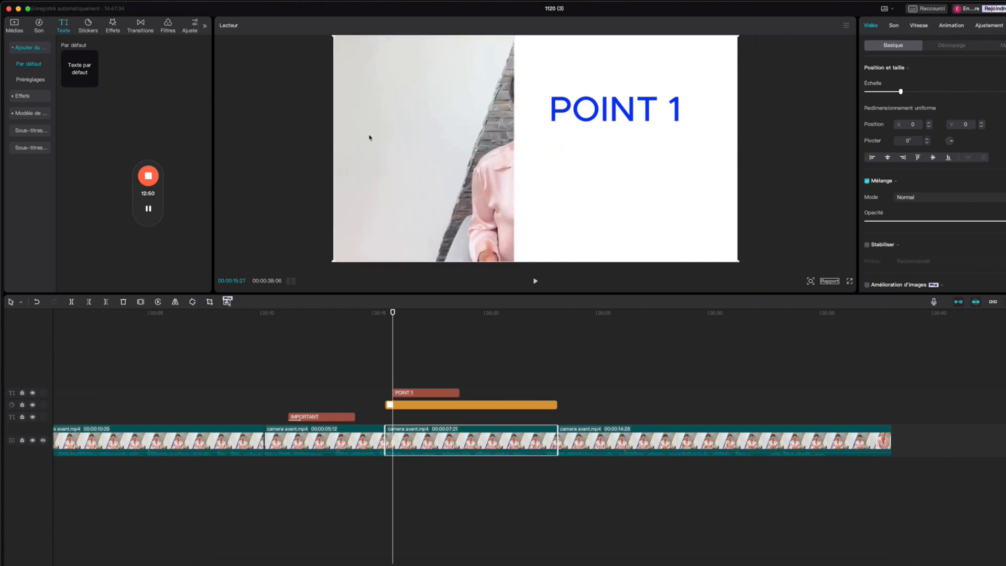
{"action": "left_click_drag", "start_coordinate": [471, 123], "coordinate": [356, 136]}
{"action": "left_click_drag", "start_coordinate": [438, 159], "coordinate": [382, 160]}
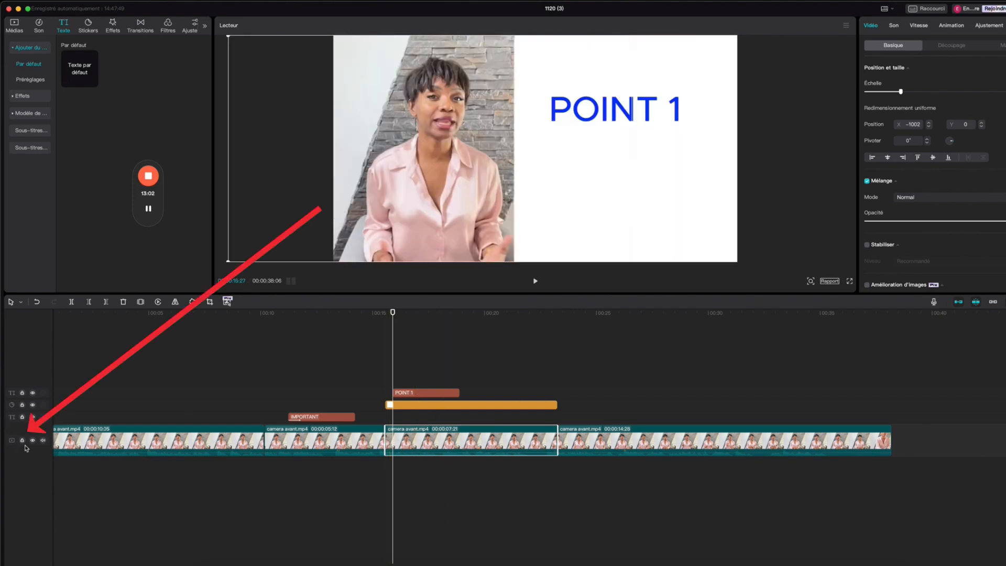
- Lock and unlock the main video track, shift the segment's video slightly down and left, relock the track, and select the white sticker
{"action": "left_click", "coordinate": [22, 441]}
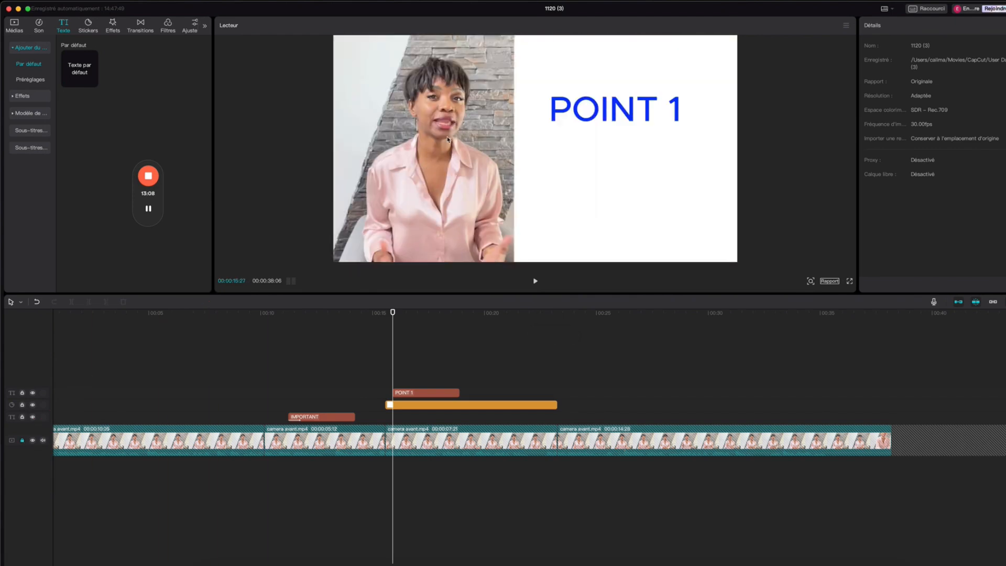
{"action": "left_click", "coordinate": [22, 441]}
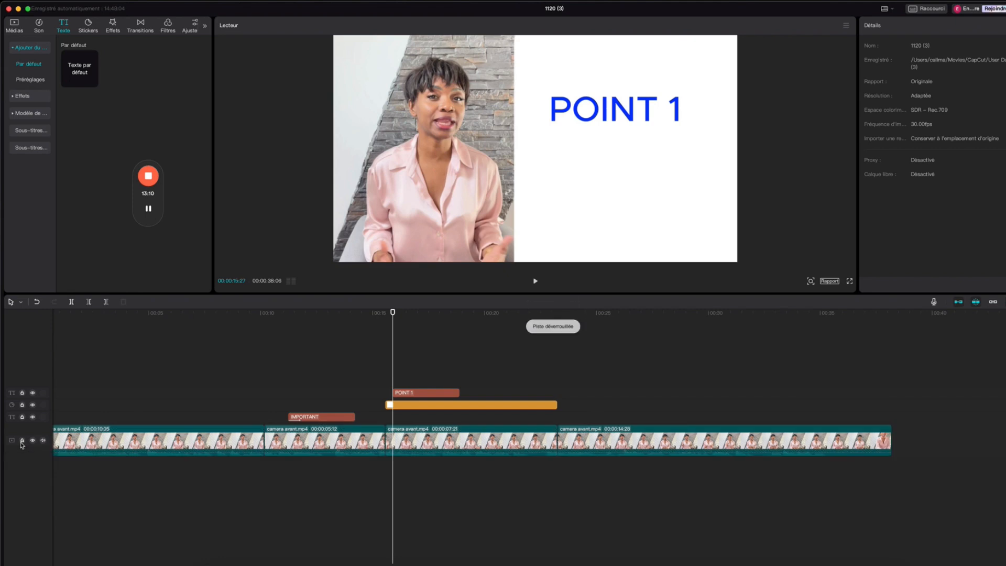
{"action": "left_click", "coordinate": [434, 214]}
{"action": "left_click_drag", "start_coordinate": [434, 215], "coordinate": [372, 247]}
{"action": "left_click", "coordinate": [22, 440]}
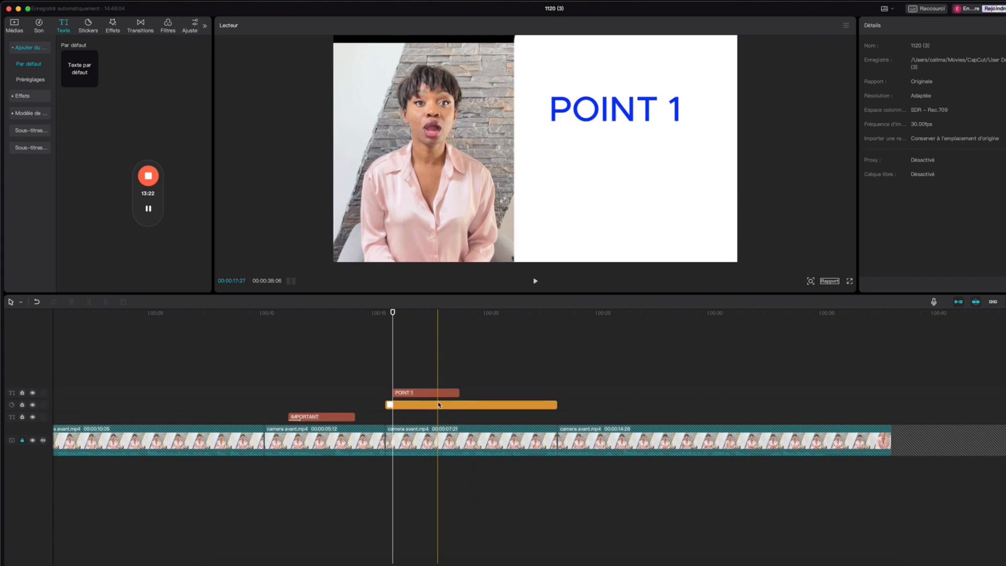
{"action": "left_click", "coordinate": [439, 405]}
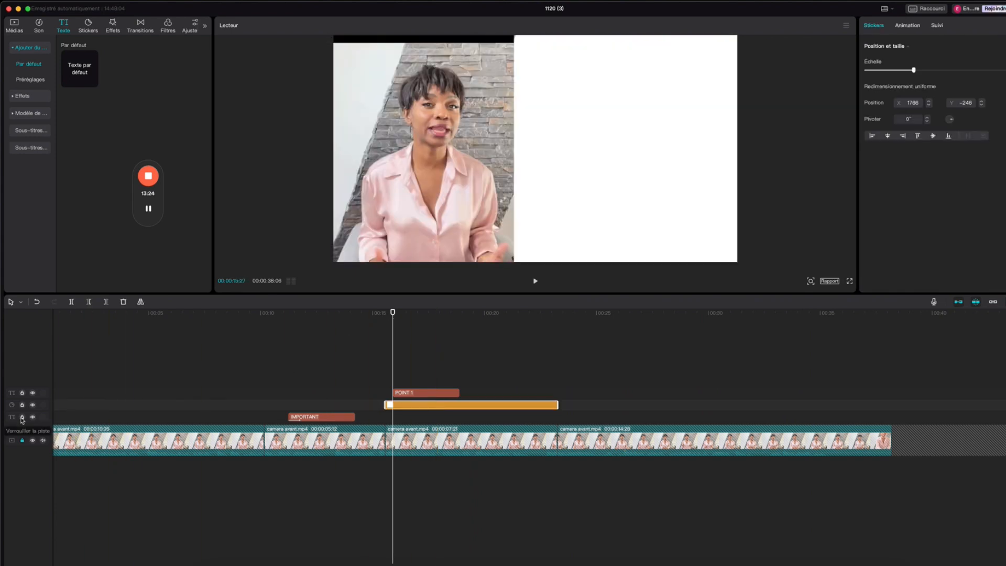
- Lock the IMPORTANT text's track and shift the POINT 1 text clip so it starts together with the white sticker
{"action": "left_click", "coordinate": [22, 418]}
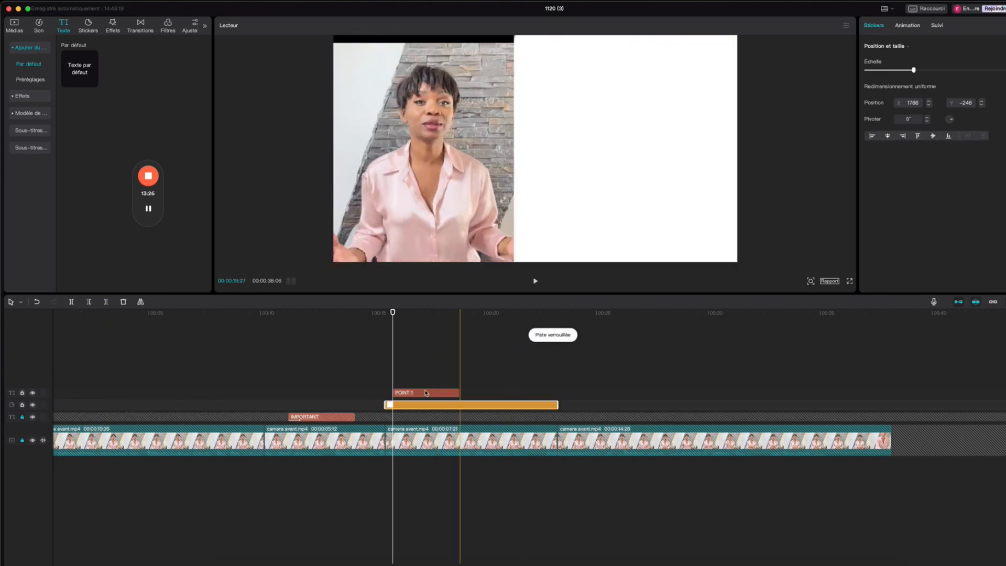
{"action": "left_click_drag", "start_coordinate": [451, 392], "coordinate": [442, 393]}
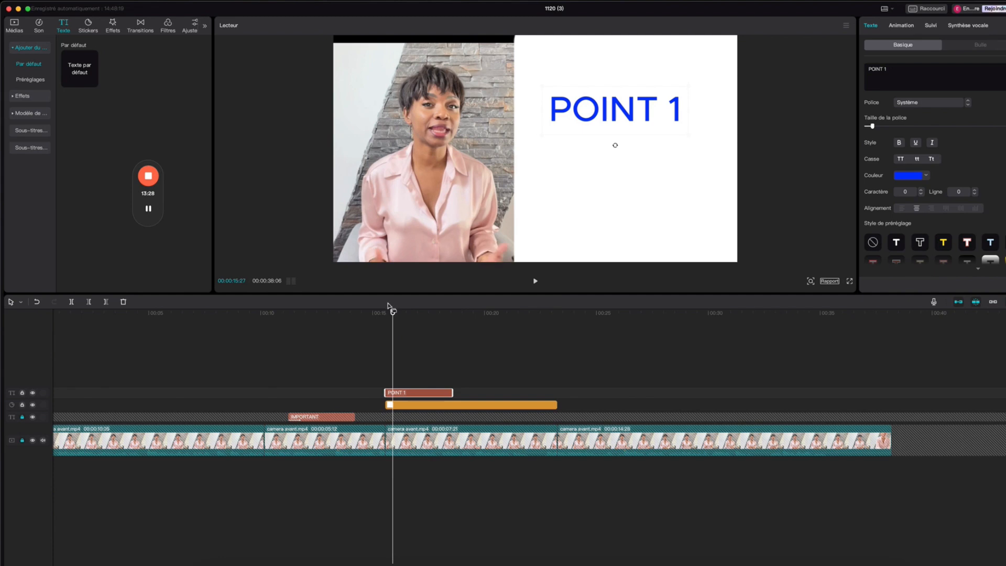
- Paste a copy of the POINT 1 text on a new track above it, and extend both text clips to the segment's end
{"action": "right_click", "coordinate": [425, 395]}
{"action": "left_click", "coordinate": [405, 375]}
{"action": "right_click", "coordinate": [405, 376]}
{"action": "left_click", "coordinate": [421, 382]}
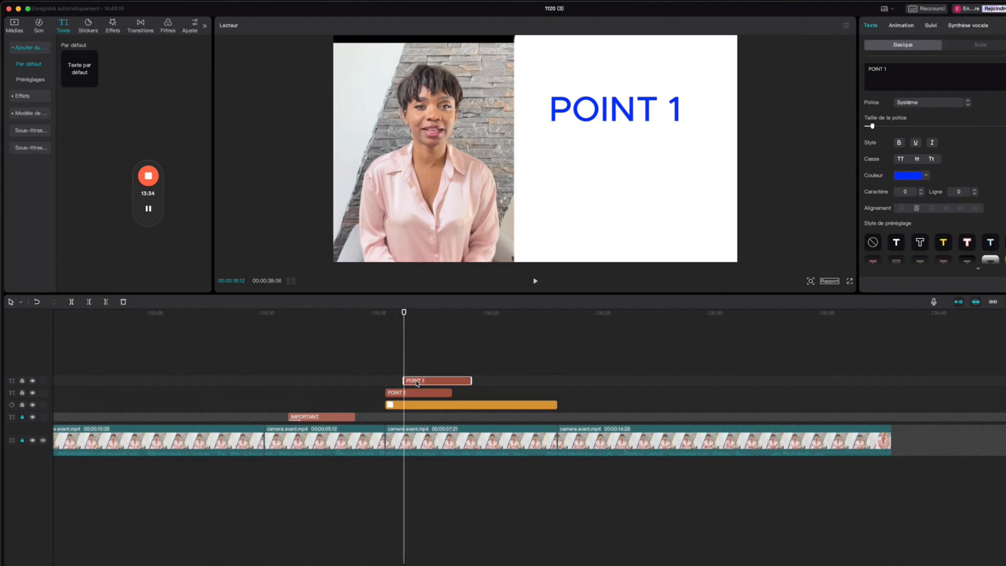
{"action": "left_click_drag", "start_coordinate": [422, 383], "coordinate": [551, 396]}
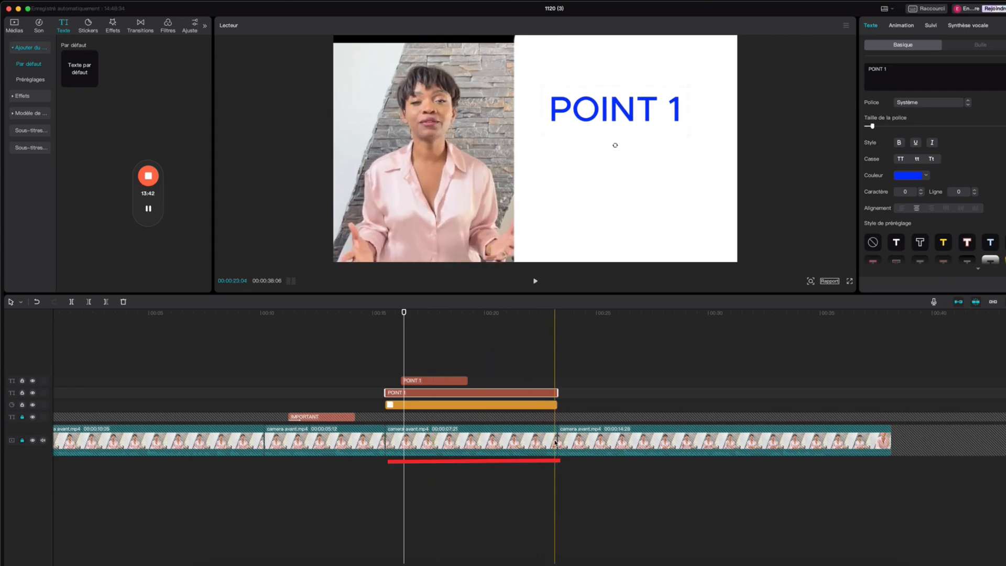
{"action": "left_click_drag", "start_coordinate": [467, 381], "coordinate": [474, 381]}
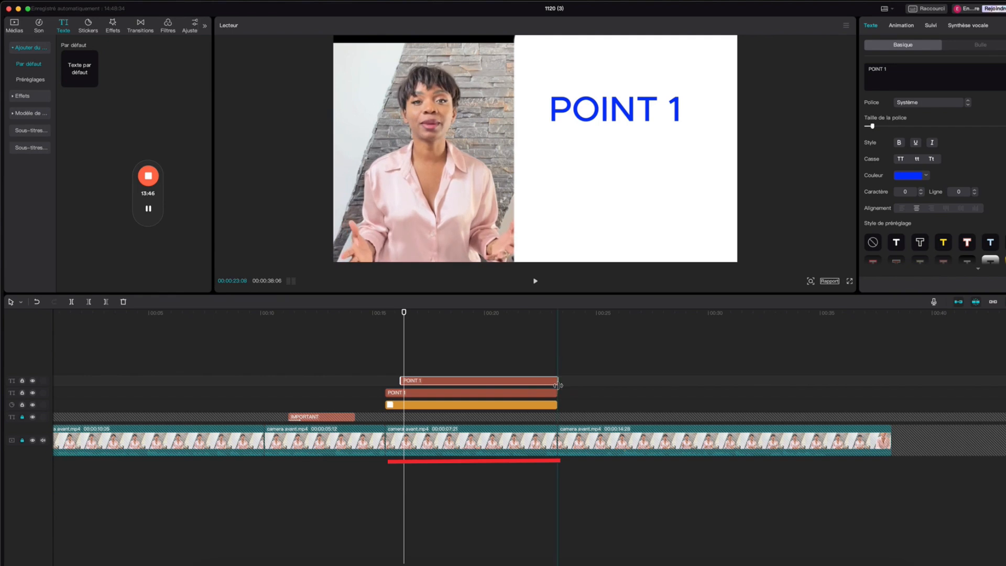
- Paste another copy of POINT 1, place it on the uppermost track with a later start, and extend it to the segment's end
{"action": "left_click", "coordinate": [436, 365]}
{"action": "right_click", "coordinate": [442, 364]}
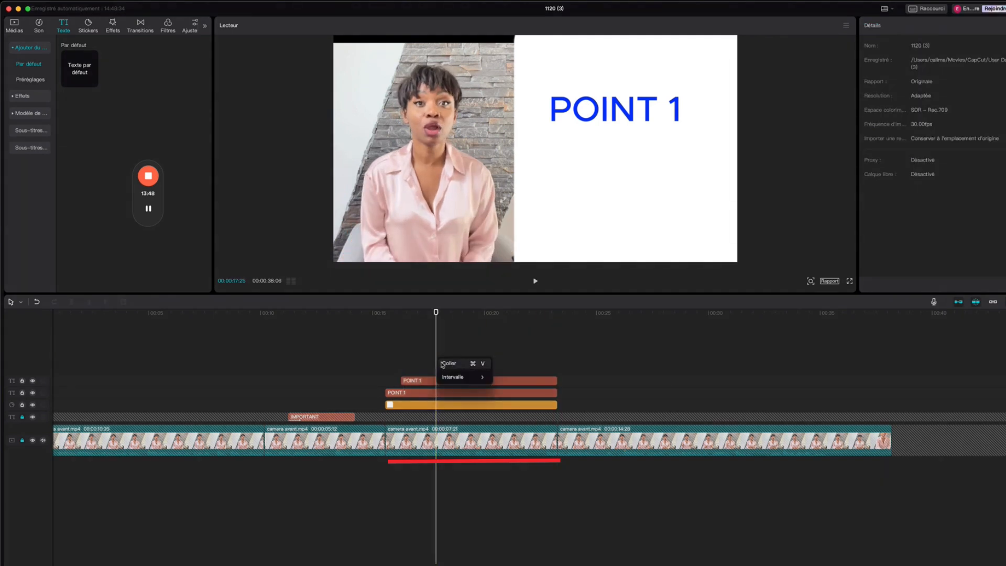
{"action": "left_click", "coordinate": [411, 370]}
{"action": "right_click", "coordinate": [412, 366]}
{"action": "left_click", "coordinate": [426, 372]}
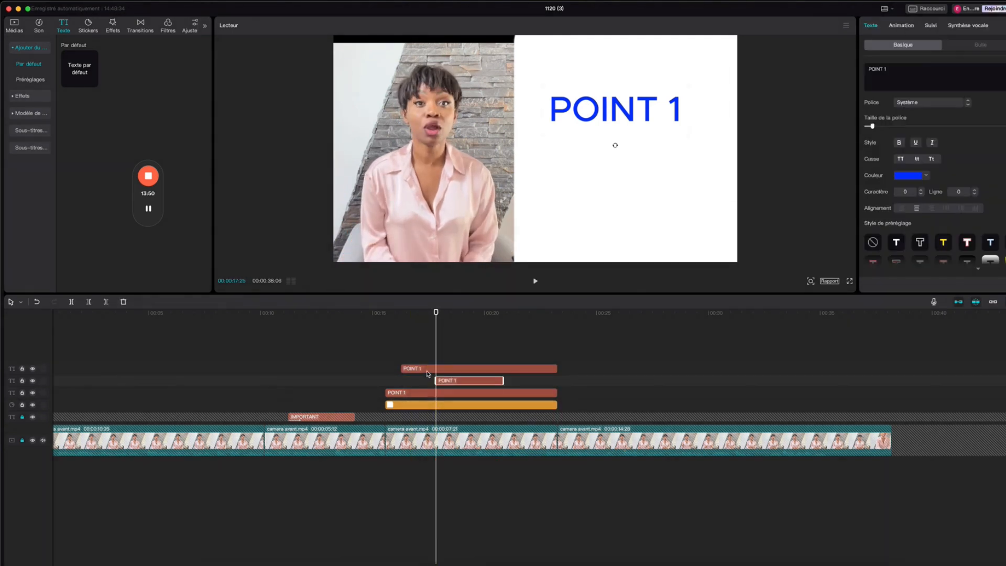
{"action": "left_click_drag", "start_coordinate": [449, 379], "coordinate": [559, 371]}
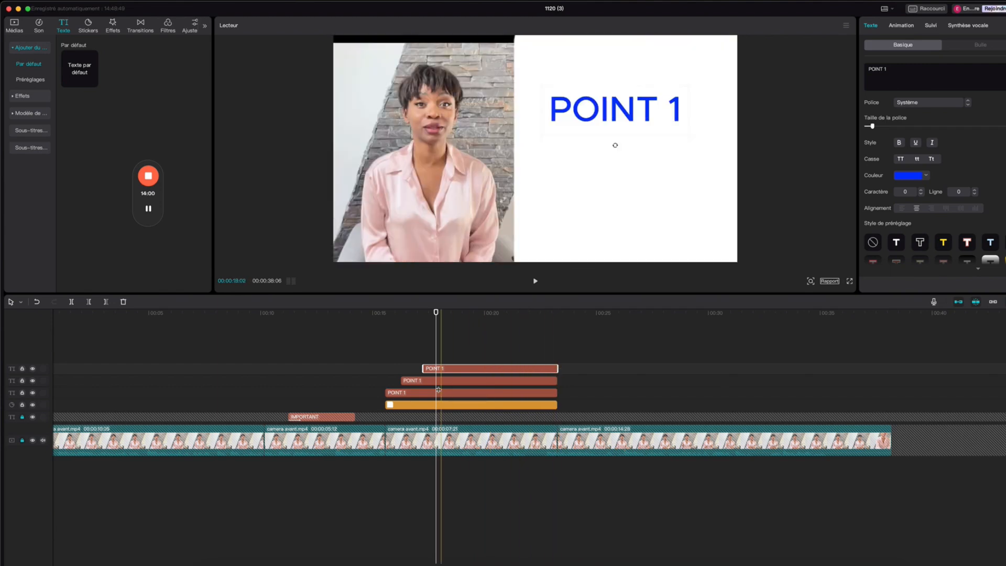
- Change the wording of the middle text clip to "POINT 2"
{"action": "left_click", "coordinate": [406, 396]}
{"action": "left_click", "coordinate": [416, 381]}
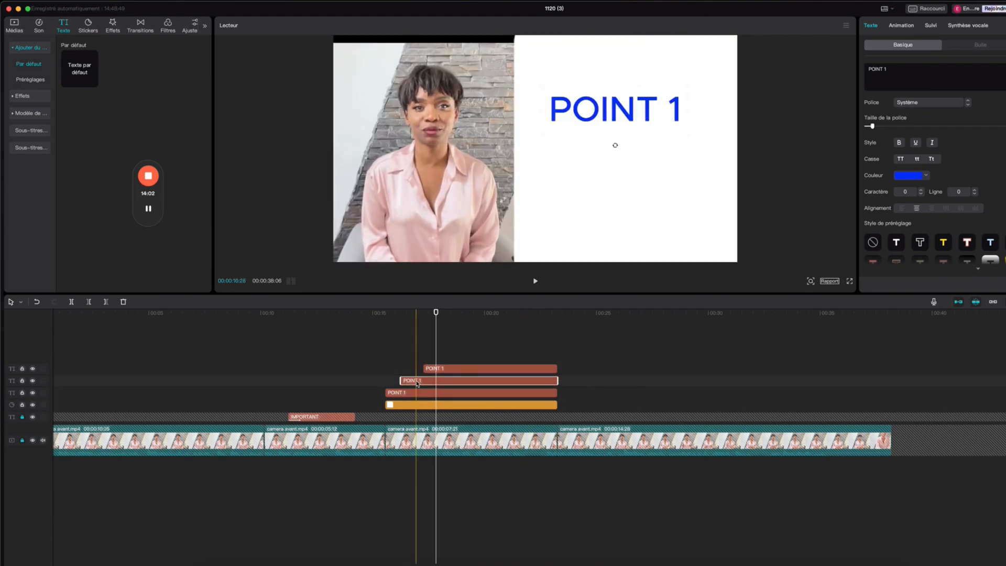
{"action": "left_click", "coordinate": [889, 68]}
{"action": "key", "text": "BackSpace"}
{"action": "type", "text": "2"}
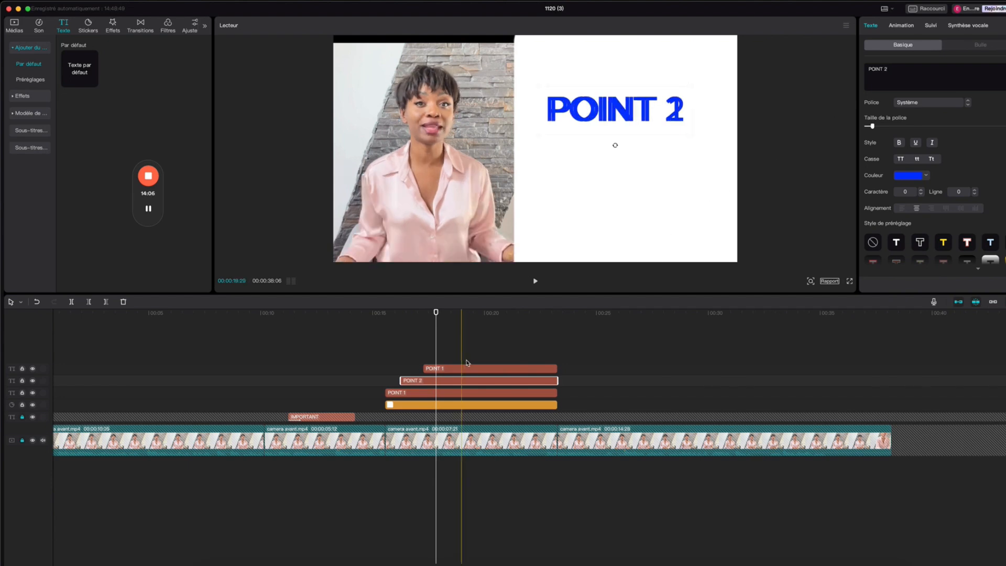
- Change the wording of the uppermost text clip to "POINT 3"
{"action": "left_click", "coordinate": [456, 368]}
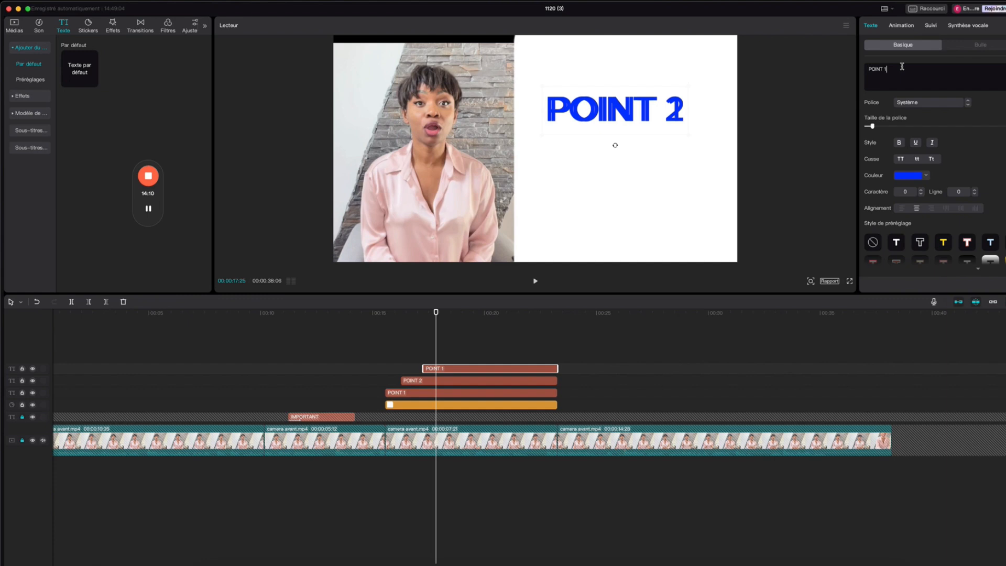
{"action": "left_click", "coordinate": [902, 66]}
{"action": "key", "text": "BackSpace"}
{"action": "type", "text": "3"}
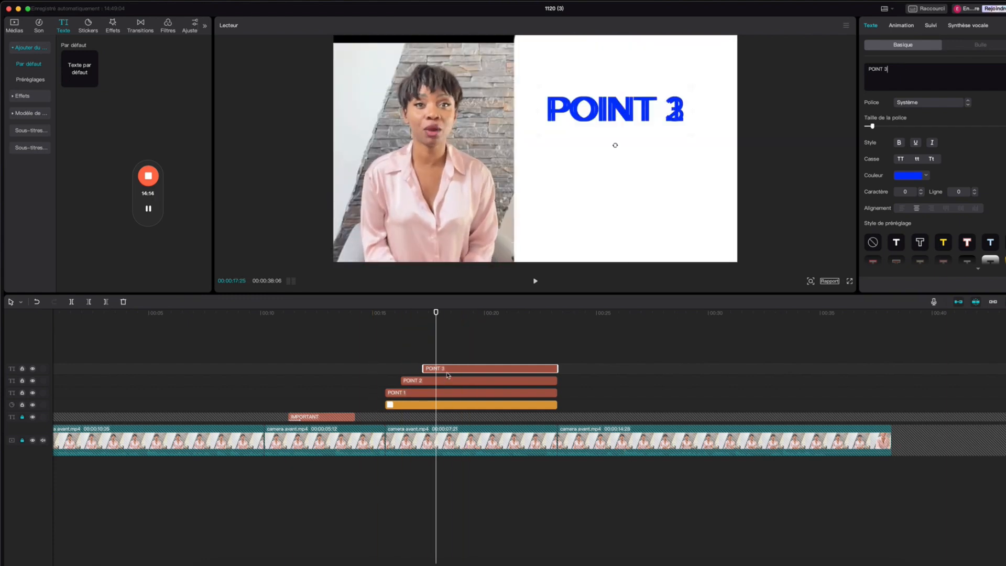
- Shift the POINT 2 and POINT 3 clips slightly later and trim their ends to the end of the white sticker
{"action": "mouse_move", "coordinate": [412, 380]}
{"action": "left_mouse_down"}
{"action": "mouse_move", "coordinate": [432, 386]}
{"action": "mouse_move", "coordinate": [416, 382]}
{"action": "left_mouse_up"}
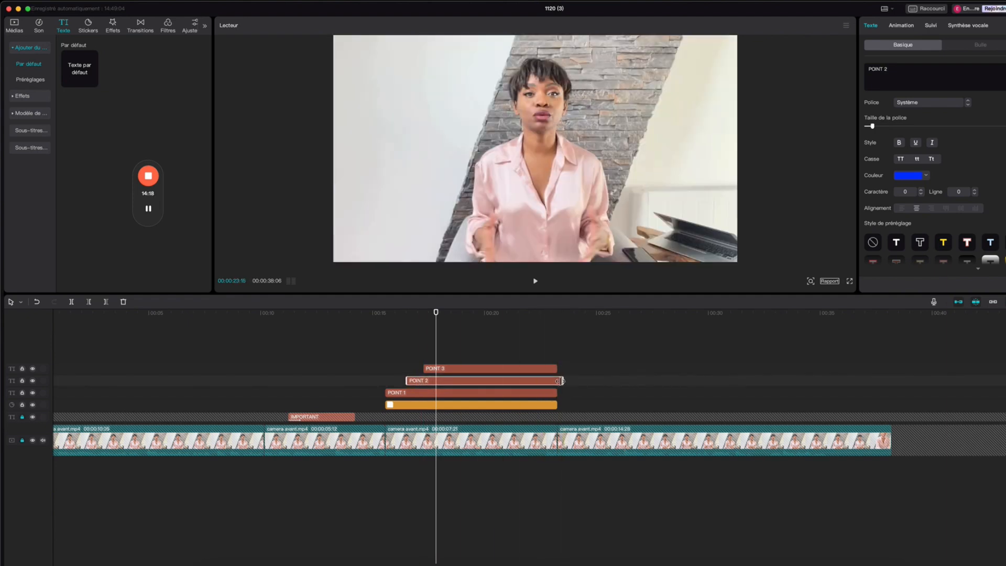
{"action": "left_click_drag", "start_coordinate": [481, 369], "coordinate": [493, 369]}
{"action": "left_click_drag", "start_coordinate": [571, 368], "coordinate": [557, 368]}
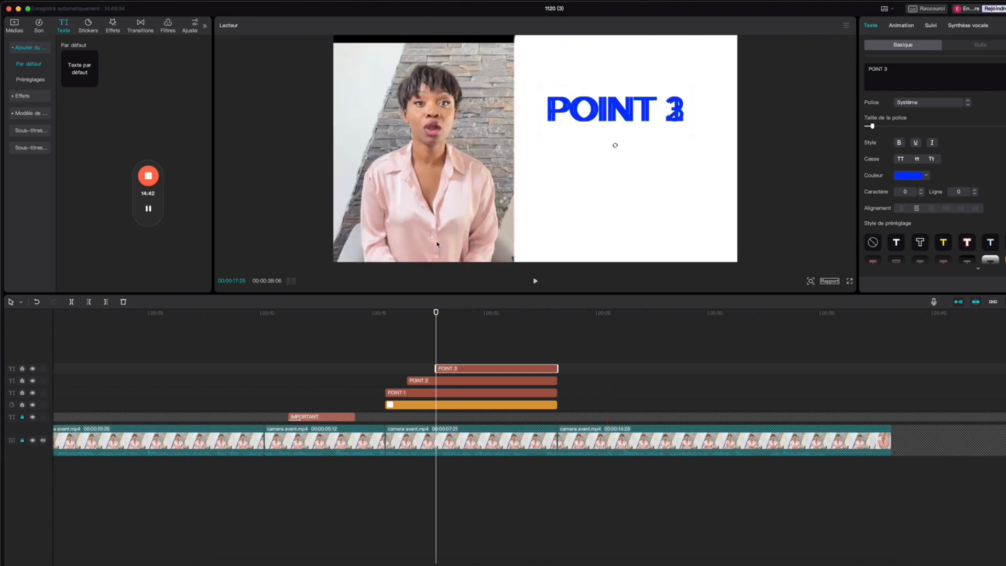
- Mute the main video track and play back the split-screen section from about 00:00:14:22
{"action": "left_click_drag", "start_coordinate": [434, 313], "coordinate": [368, 319]}
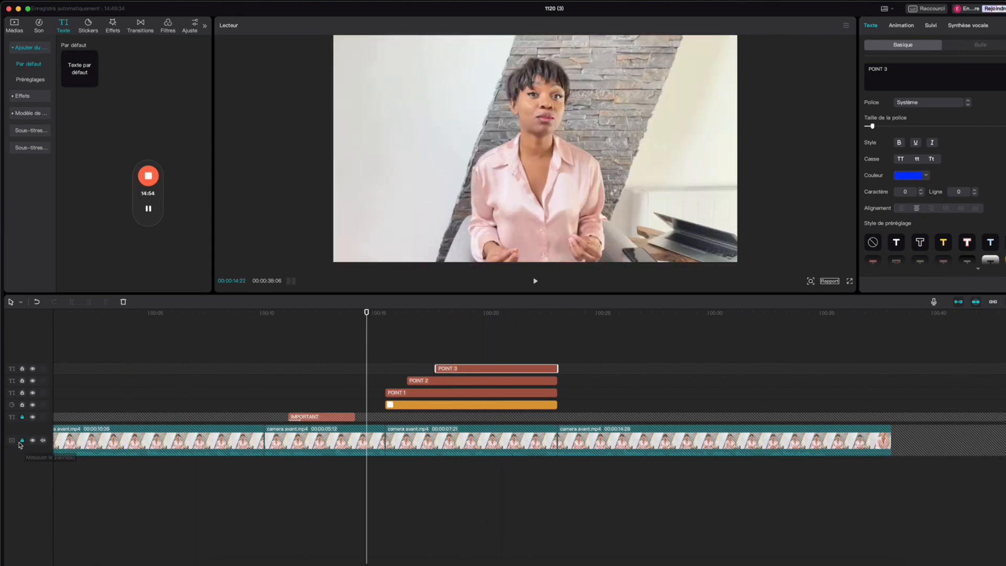
{"action": "left_click", "coordinate": [44, 442]}
{"action": "left_click", "coordinate": [535, 283]}
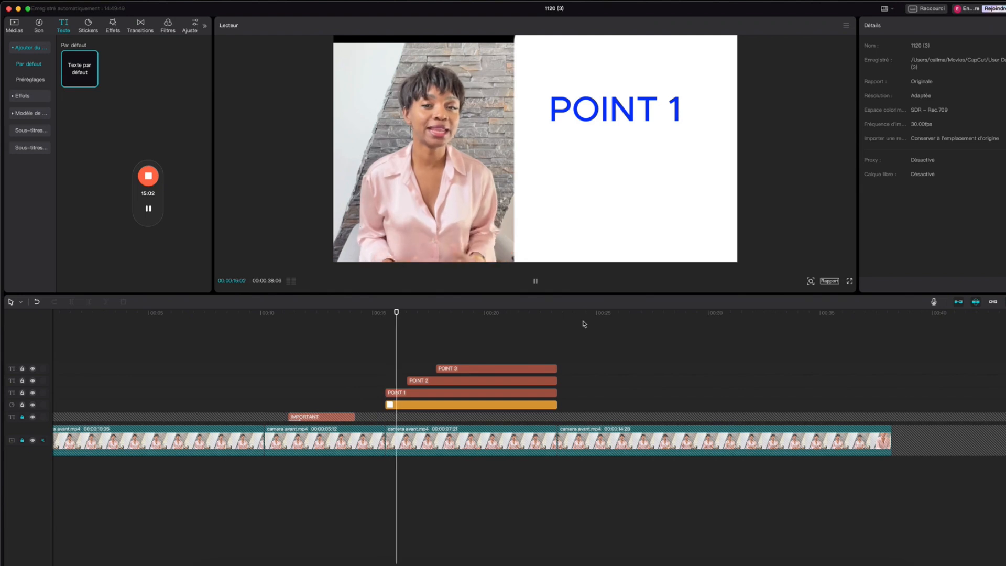
{"action": "left_click", "coordinate": [535, 282]}
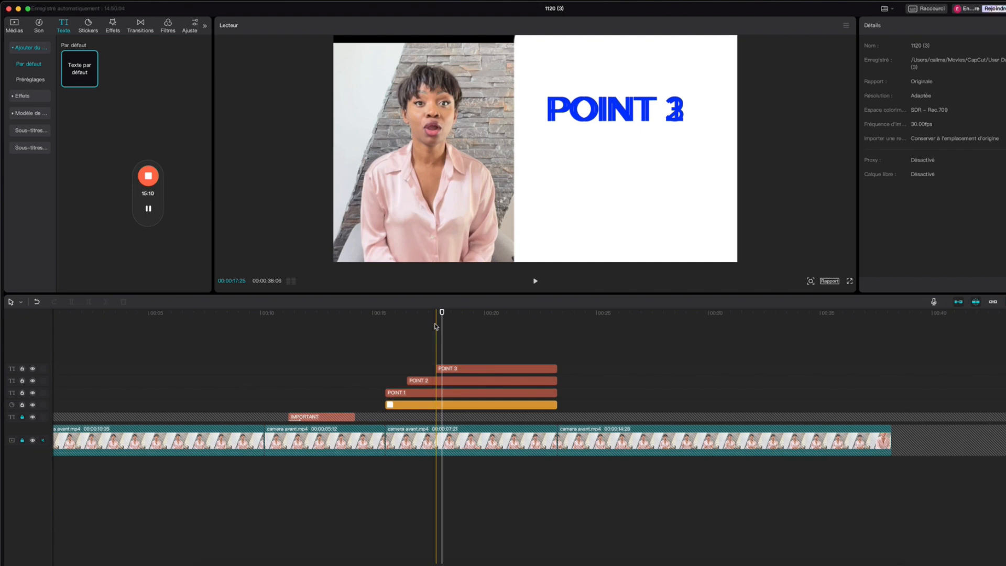
- With the playhead at 00:00:18:15, stack POINT 1, POINT 2 and POINT 3 vertically on the white panel
{"action": "left_click", "coordinate": [451, 316]}
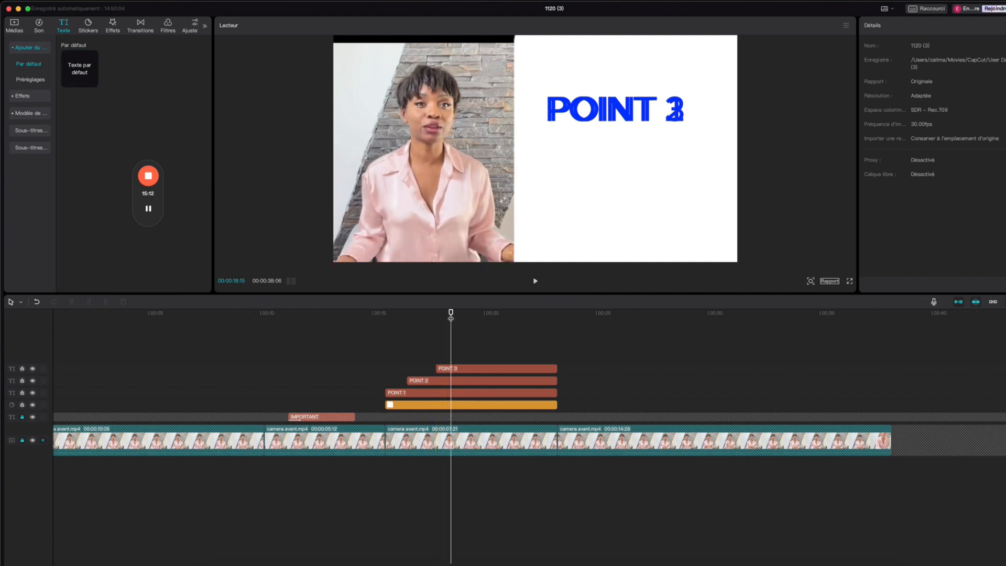
{"action": "left_click", "coordinate": [631, 119]}
{"action": "left_click_drag", "start_coordinate": [610, 117], "coordinate": [613, 212]}
{"action": "left_click_drag", "start_coordinate": [623, 116], "coordinate": [623, 171]}
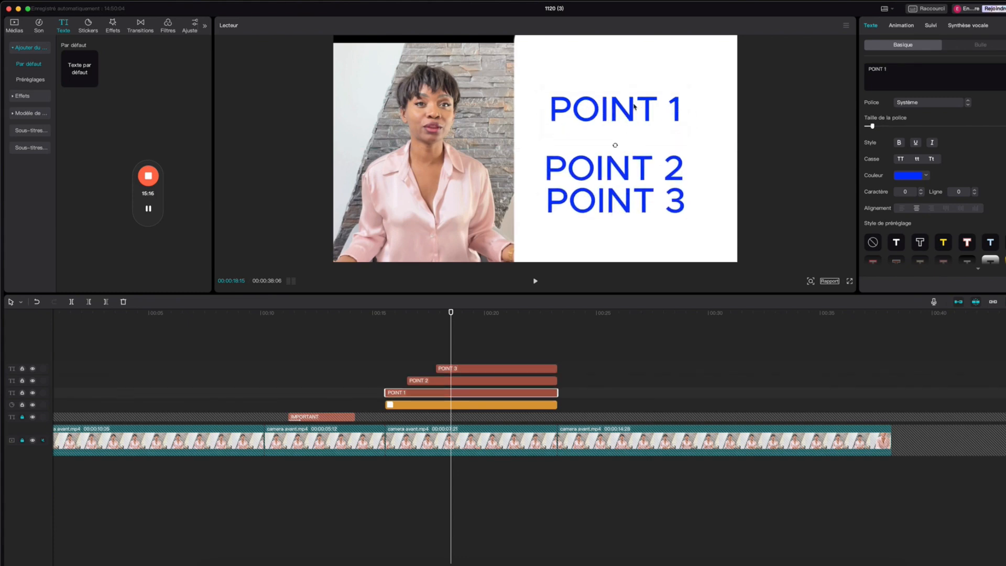
{"action": "left_click_drag", "start_coordinate": [637, 103], "coordinate": [638, 80]}
{"action": "left_click_drag", "start_coordinate": [625, 168], "coordinate": [632, 135]}
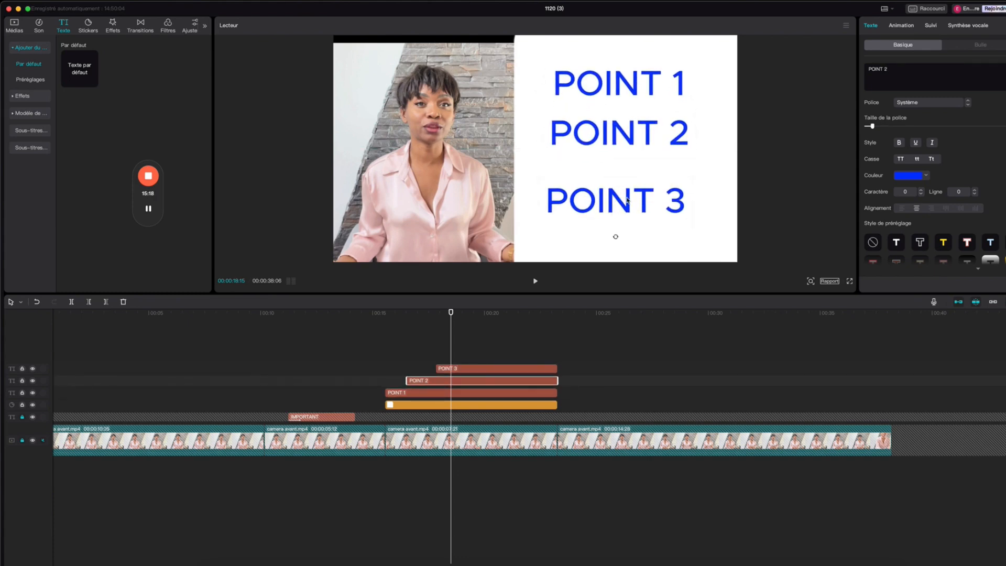
{"action": "left_click_drag", "start_coordinate": [628, 200], "coordinate": [630, 190]}
- Play back and scrub through the split-screen section to check the successive appearance of the three texts
{"action": "left_click_drag", "start_coordinate": [443, 318], "coordinate": [377, 315]}
{"action": "left_click", "coordinate": [534, 286]}
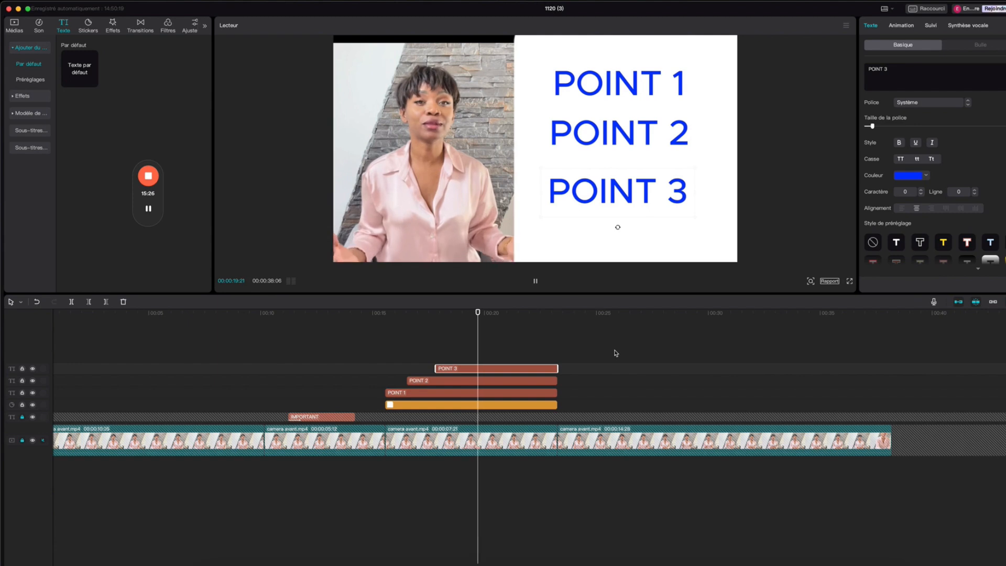
{"action": "left_click", "coordinate": [536, 283]}
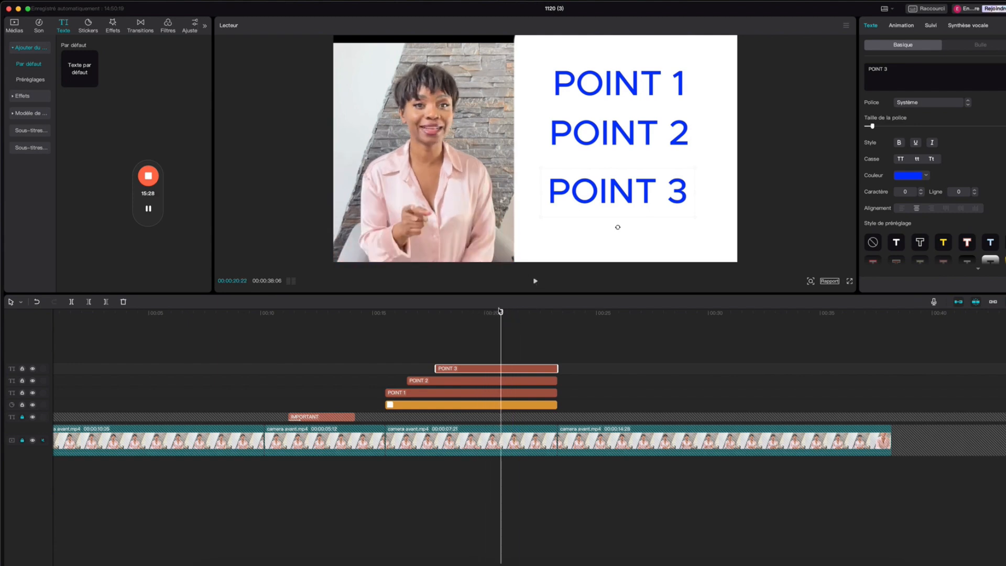
{"action": "left_click", "coordinate": [385, 335]}
{"action": "left_click", "coordinate": [380, 336]}
{"action": "left_click_drag", "start_coordinate": [380, 336], "coordinate": [451, 336]}
- Apply the "Relo...haut" intro animation to the POINT 1 and POINT 2 texts
{"action": "left_click", "coordinate": [419, 397]}
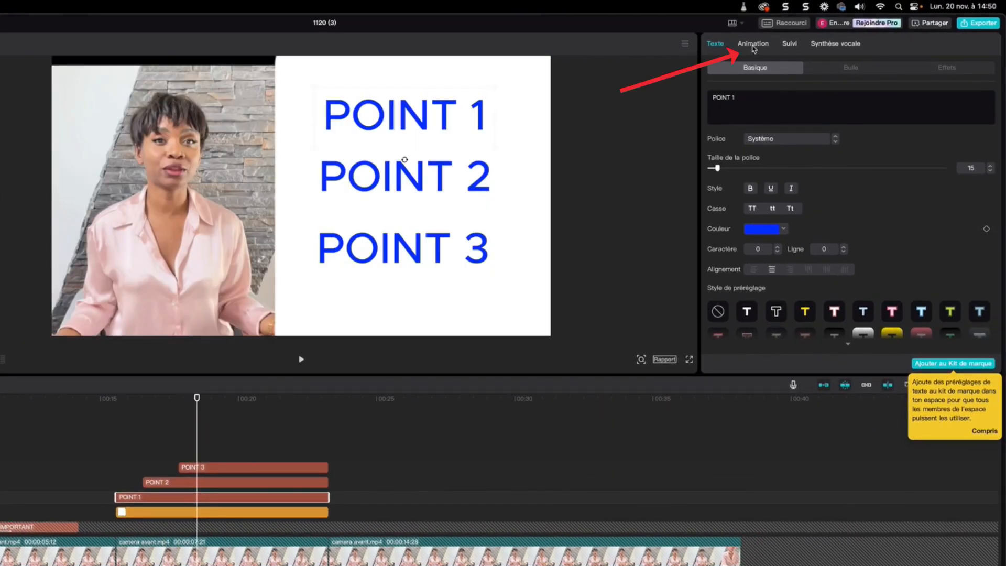
{"action": "left_click", "coordinate": [752, 47]}
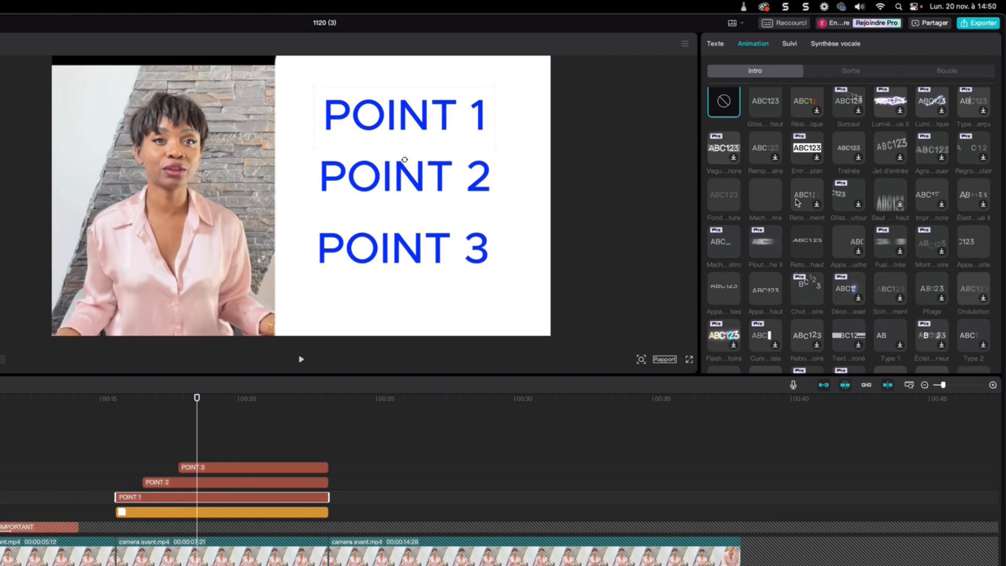
{"action": "left_click", "coordinate": [809, 249]}
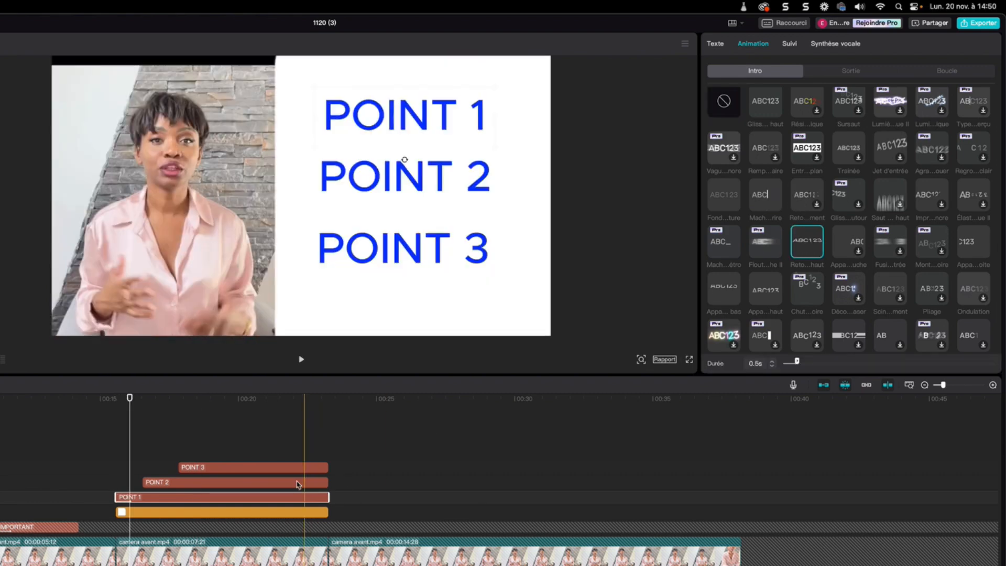
{"action": "left_click", "coordinate": [275, 451]}
{"action": "left_click", "coordinate": [275, 480]}
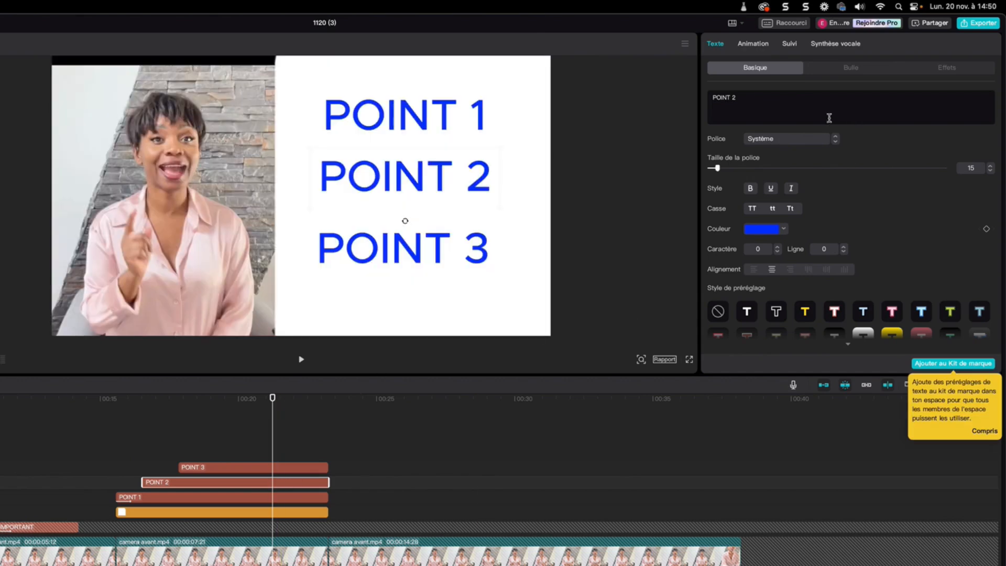
{"action": "left_click", "coordinate": [767, 43]}
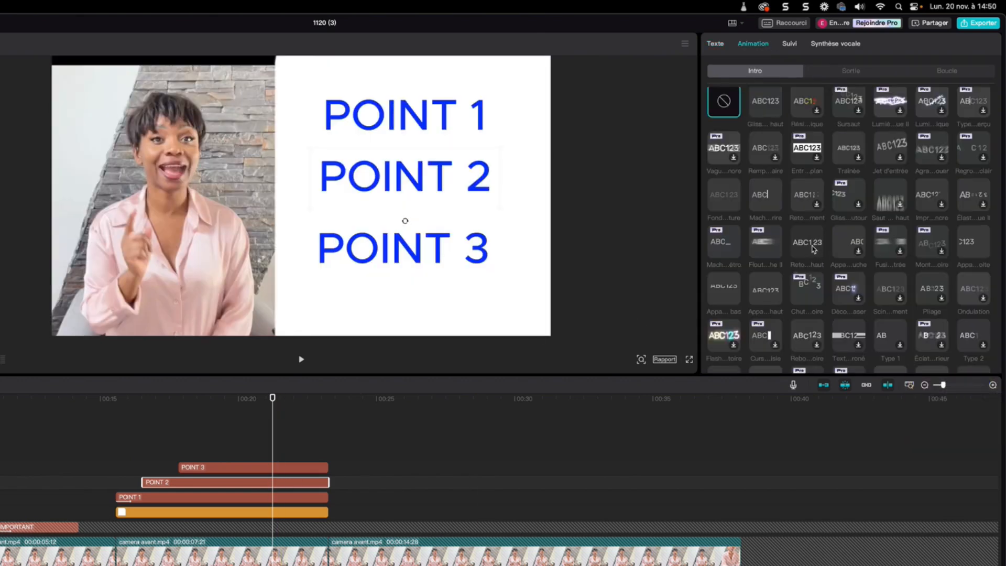
- Apply the "Appa...haut" intro animation to the POINT 3 text
{"action": "left_click", "coordinate": [206, 467]}
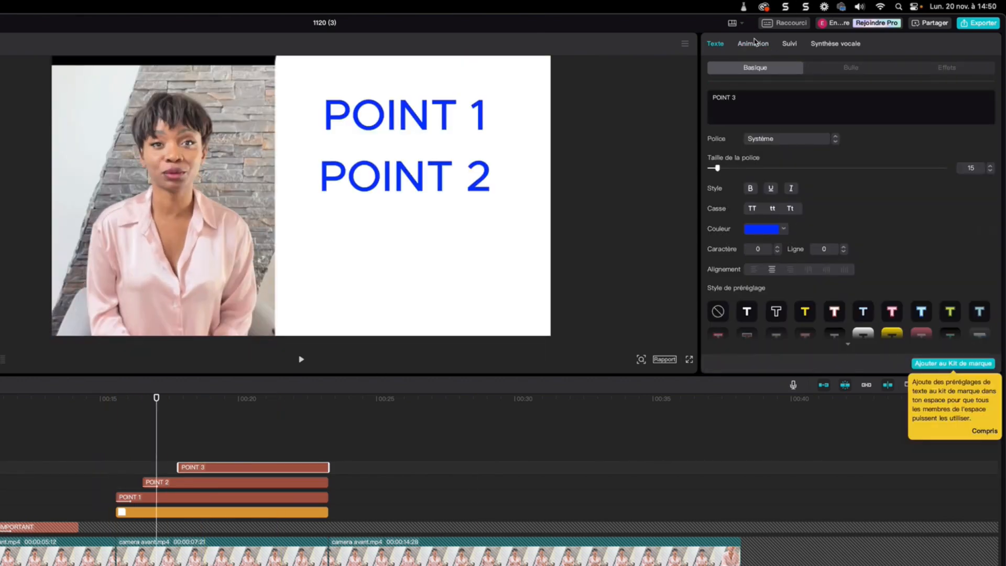
{"action": "left_click", "coordinate": [754, 44]}
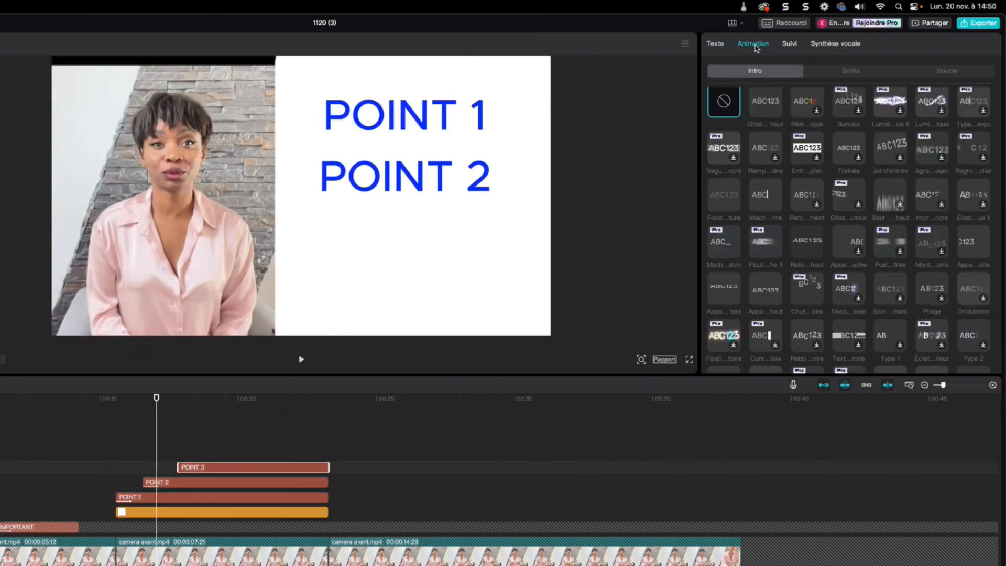
{"action": "left_click", "coordinate": [768, 292]}
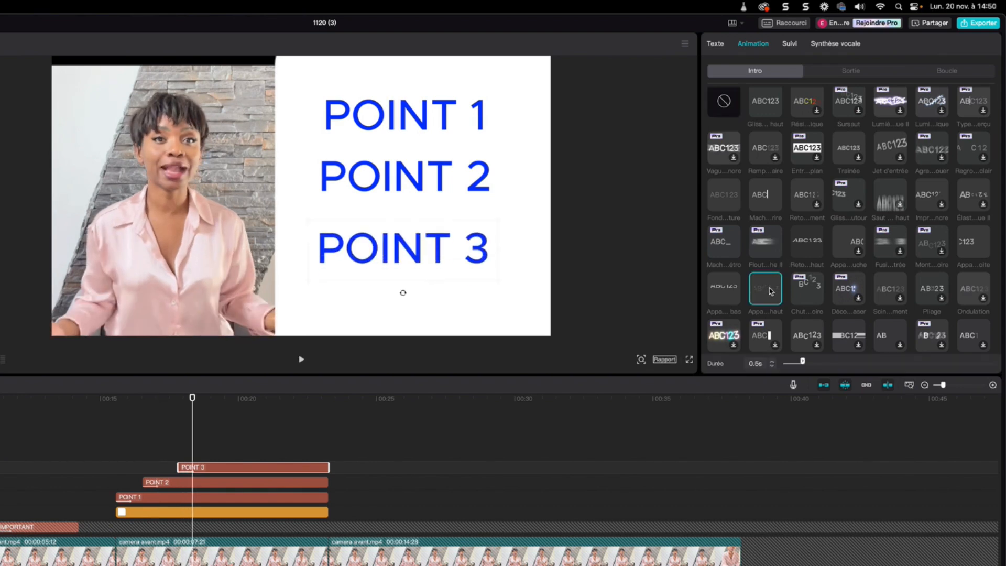
- Replay the split-screen section from its start and scrub through it to review the animated texts
{"action": "left_click_drag", "start_coordinate": [188, 398], "coordinate": [112, 420]}
{"action": "left_click", "coordinate": [300, 361]}
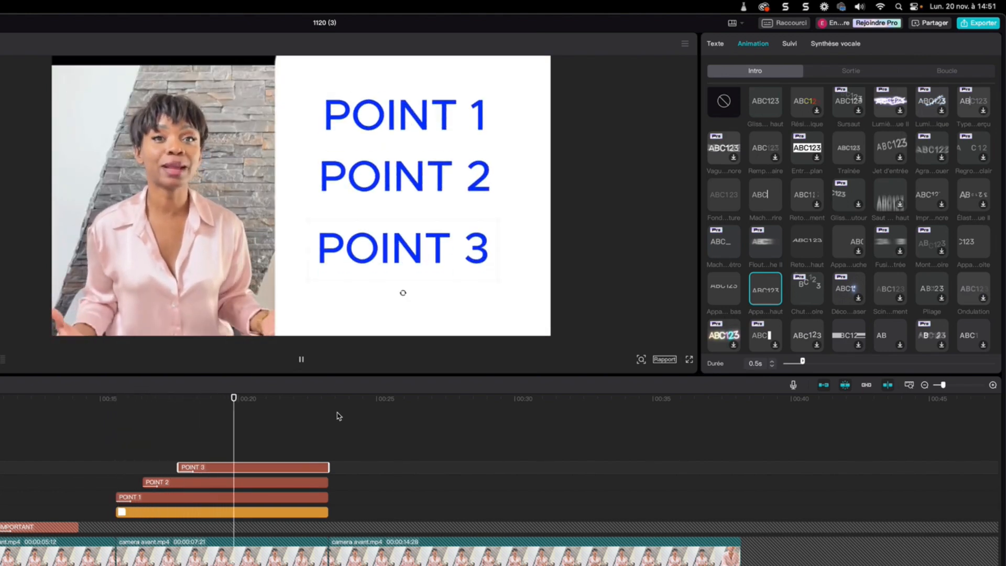
{"action": "left_click", "coordinate": [300, 361]}
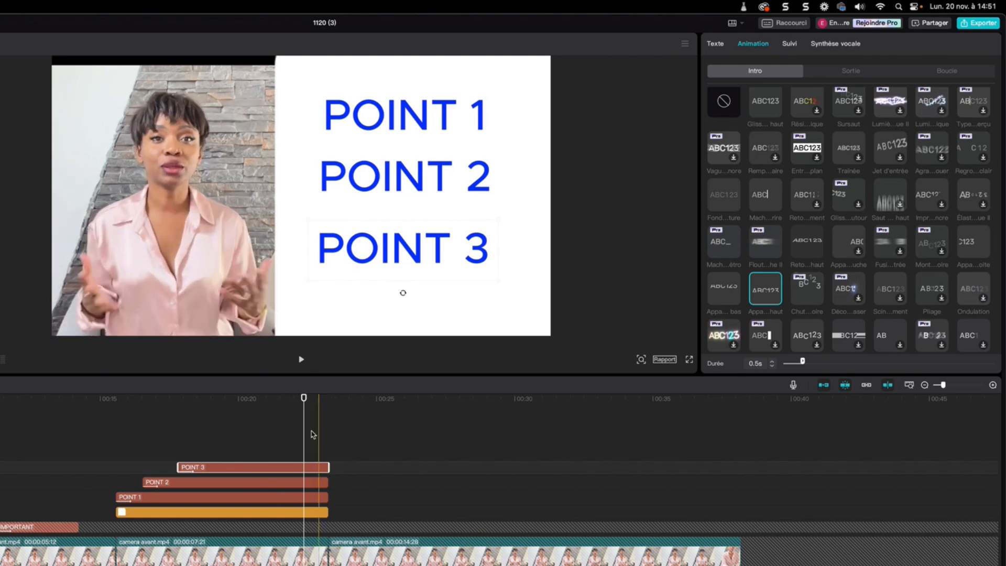
{"action": "left_click_drag", "start_coordinate": [304, 399], "coordinate": [182, 443]}
{"action": "left_click_drag", "start_coordinate": [132, 444], "coordinate": [115, 418]}
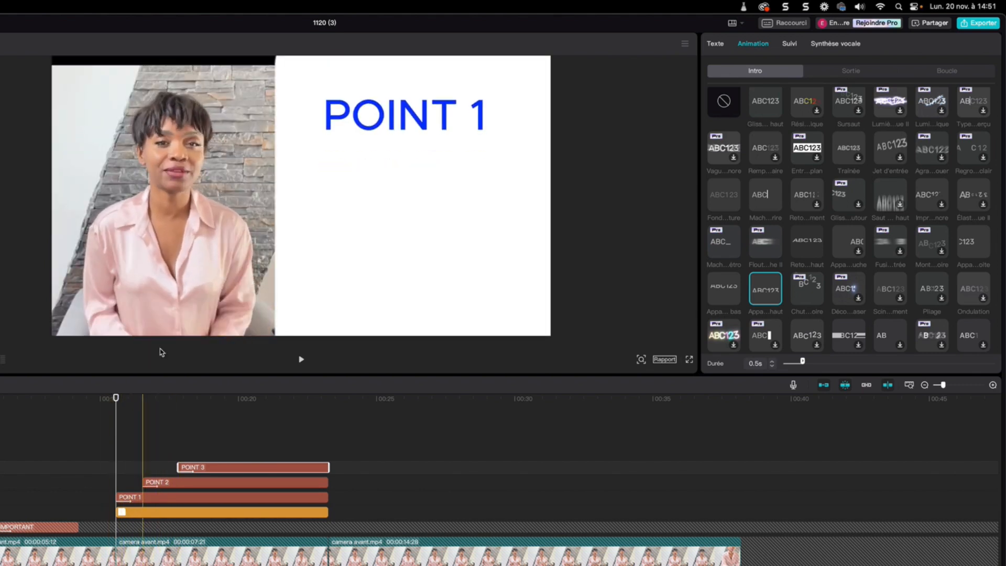
{"action": "left_click", "coordinate": [228, 266]}
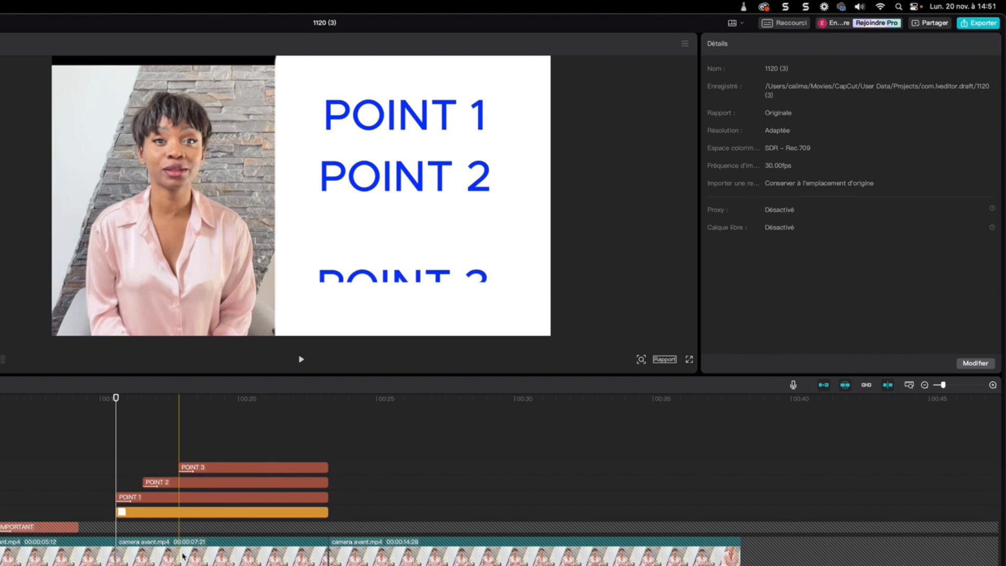
{"action": "left_click_drag", "start_coordinate": [116, 402], "coordinate": [285, 413]}
{"action": "left_click", "coordinate": [303, 361]}
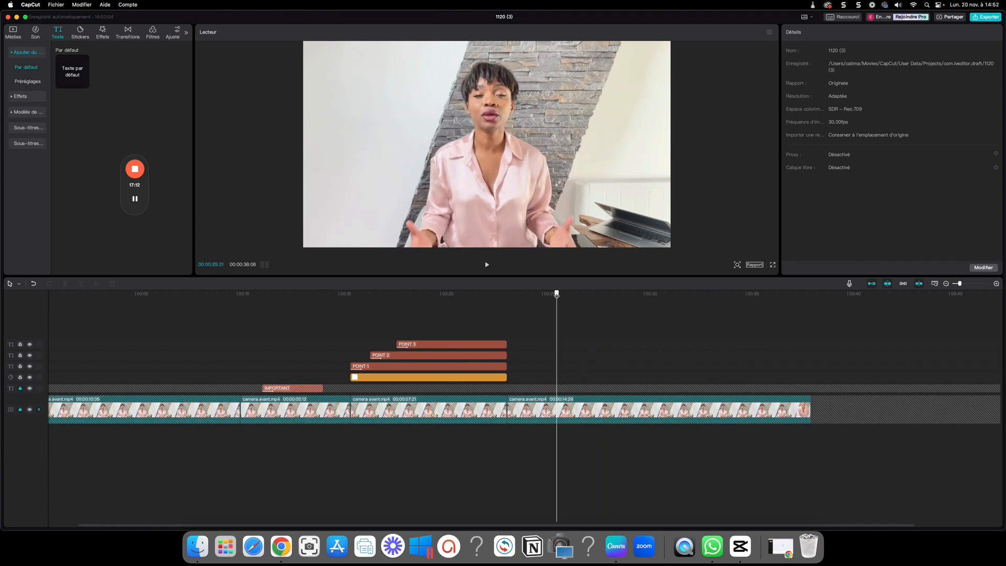
- Unlock the main video track and split its last camera avant.mp4 clip at about 25:21 and 30:07
{"action": "left_click", "coordinate": [20, 411]}
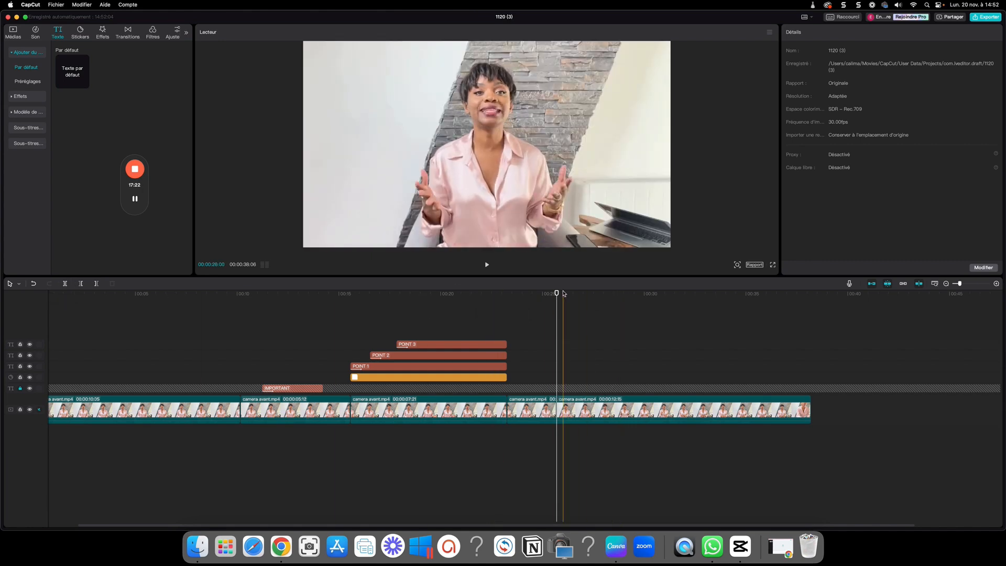
{"action": "left_click_drag", "start_coordinate": [557, 295], "coordinate": [650, 304]}
{"action": "left_click", "coordinate": [63, 286]}
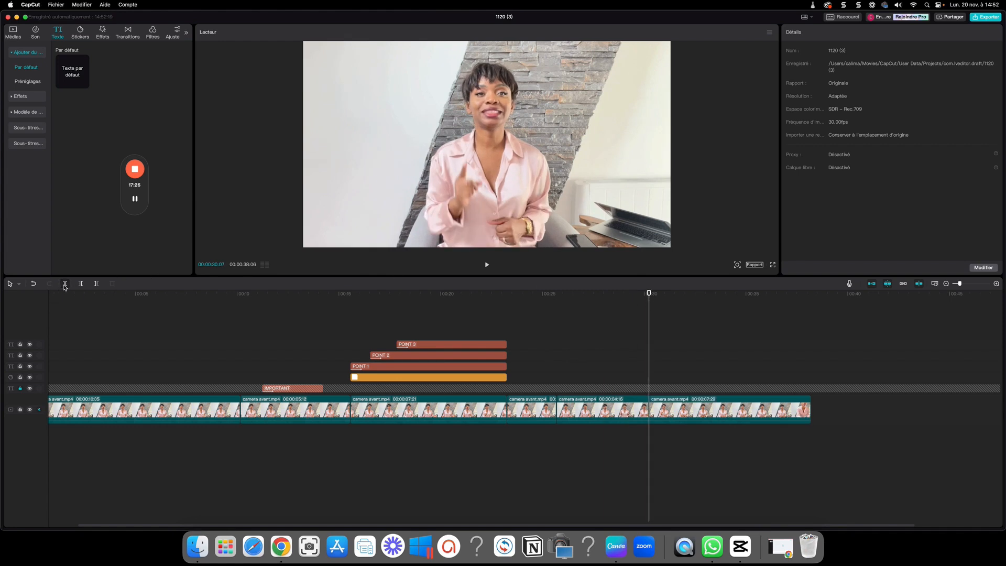
- Delete the two camera avant.mp4 segments after 25:21 at the end of the main track
{"action": "left_click", "coordinate": [601, 414]}
{"action": "left_click_drag", "start_coordinate": [649, 304], "coordinate": [610, 311]}
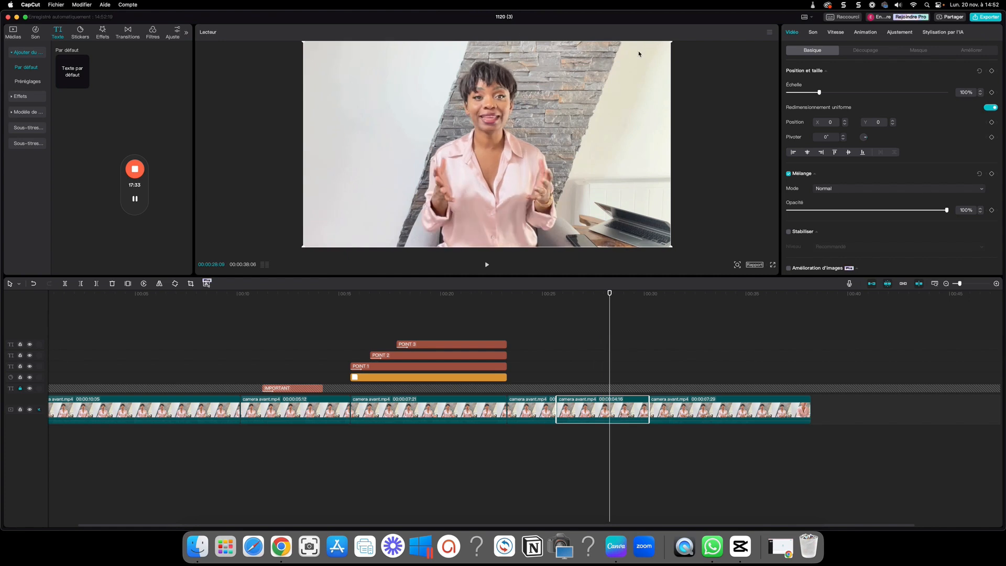
{"action": "key", "text": "Delete"}
{"action": "left_click", "coordinate": [583, 413]}
{"action": "key", "text": "Delete"}
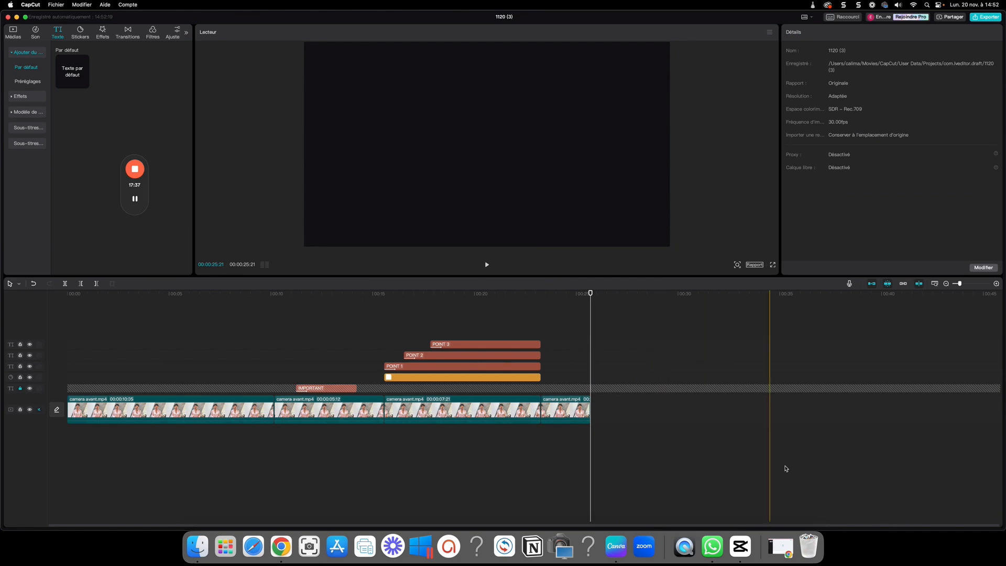
- Add the imported LECON PDF REMPLISSABLE.mp4 video to the end of the main track
{"action": "left_click", "coordinate": [18, 37]}
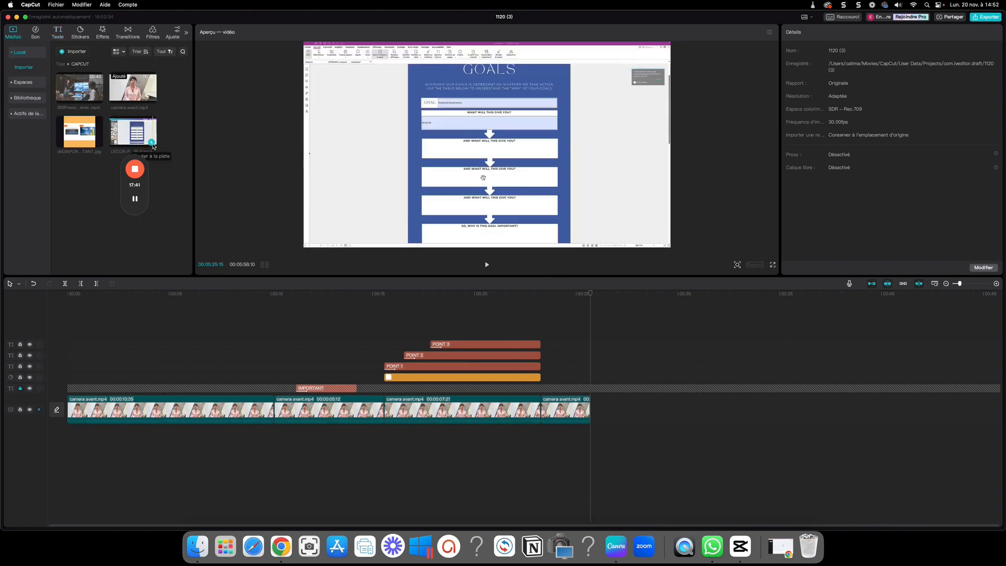
{"action": "left_click", "coordinate": [151, 143]}
{"action": "scroll", "coordinate": [782, 422], "scroll_direction": "right", "scroll_amount": 5}
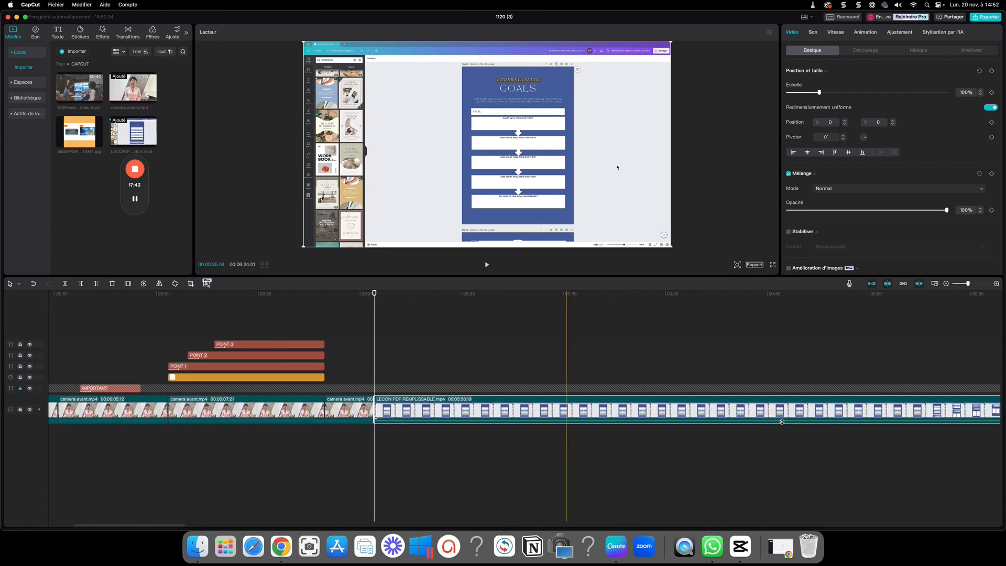
{"action": "scroll", "coordinate": [783, 422], "scroll_direction": "right", "scroll_amount": 5}
{"action": "scroll", "coordinate": [782, 422], "scroll_direction": "left", "scroll_amount": 5}
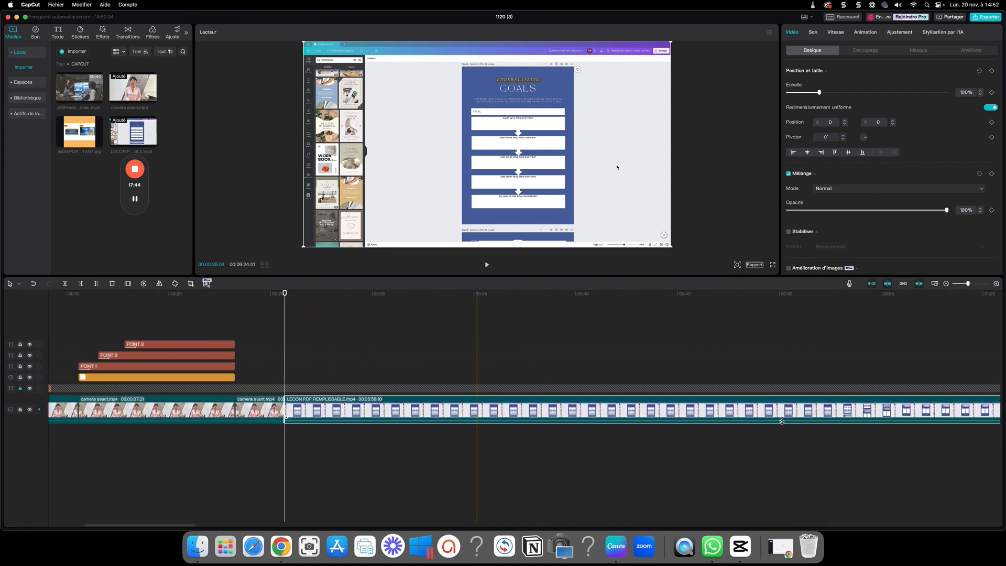
- Trim the end and the start of the LECON PDF REMPLISSABLE.mp4 clip to a duration of about 48 seconds
{"action": "left_click", "coordinate": [961, 285]}
{"action": "left_click_drag", "start_coordinate": [643, 411], "coordinate": [322, 406]}
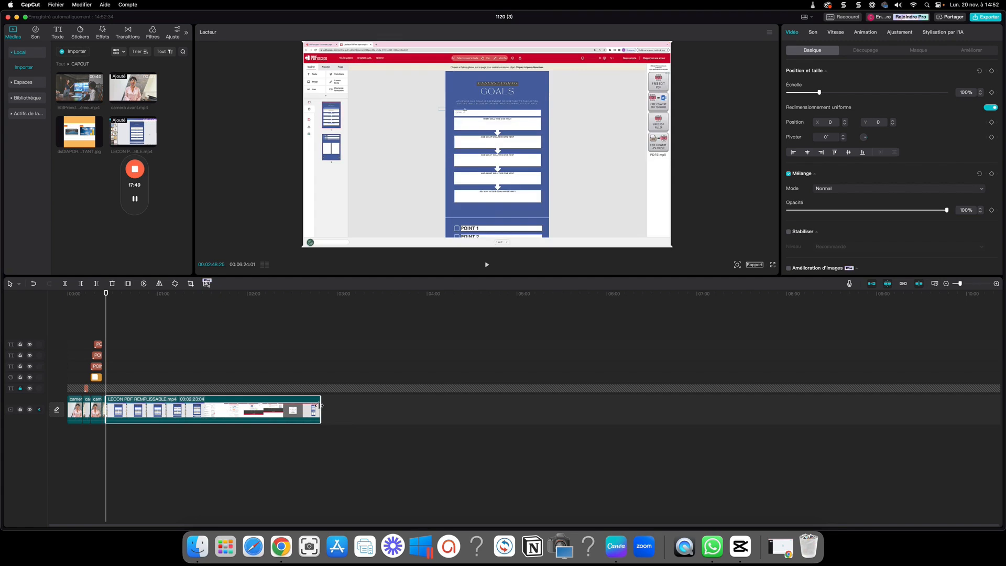
{"action": "mouse_move", "coordinate": [111, 410]}
{"action": "left_mouse_down"}
{"action": "mouse_move", "coordinate": [138, 410]}
{"action": "mouse_move", "coordinate": [124, 410]}
{"action": "left_mouse_up"}
{"action": "left_click", "coordinate": [34, 285]}
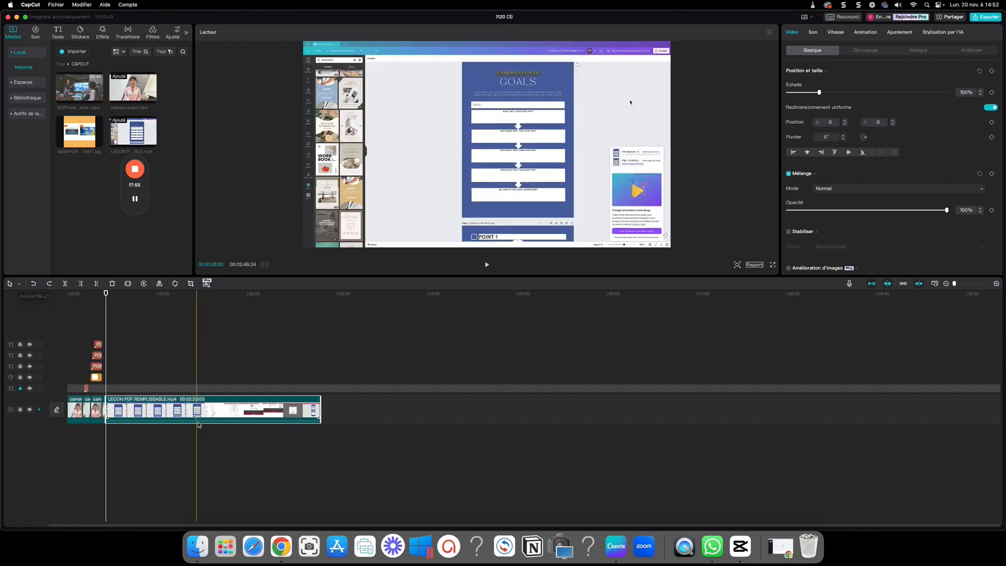
{"action": "left_click_drag", "start_coordinate": [104, 413], "coordinate": [294, 414]}
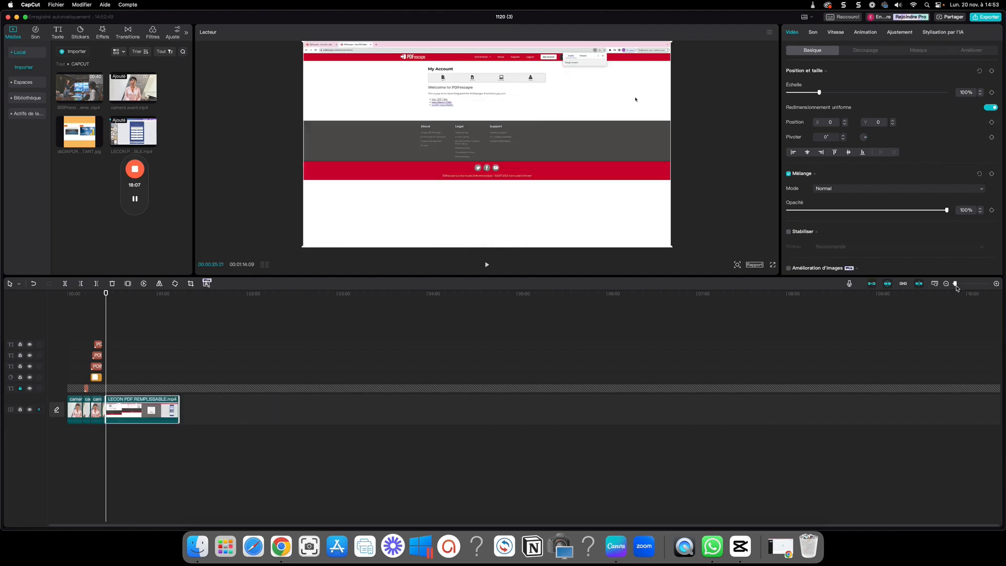
- Split the LECON PDF REMPLISSABLE.mp4 clip at about 29:12 and 36:22 to isolate a middle segment
{"action": "left_click_drag", "start_coordinate": [956, 286], "coordinate": [961, 284]}
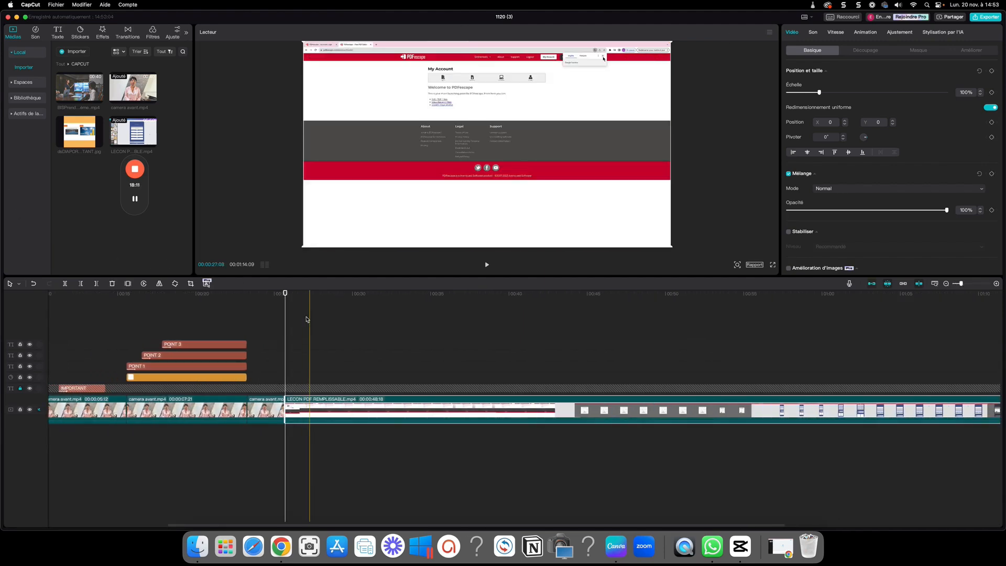
{"action": "left_click_drag", "start_coordinate": [285, 294], "coordinate": [344, 297]}
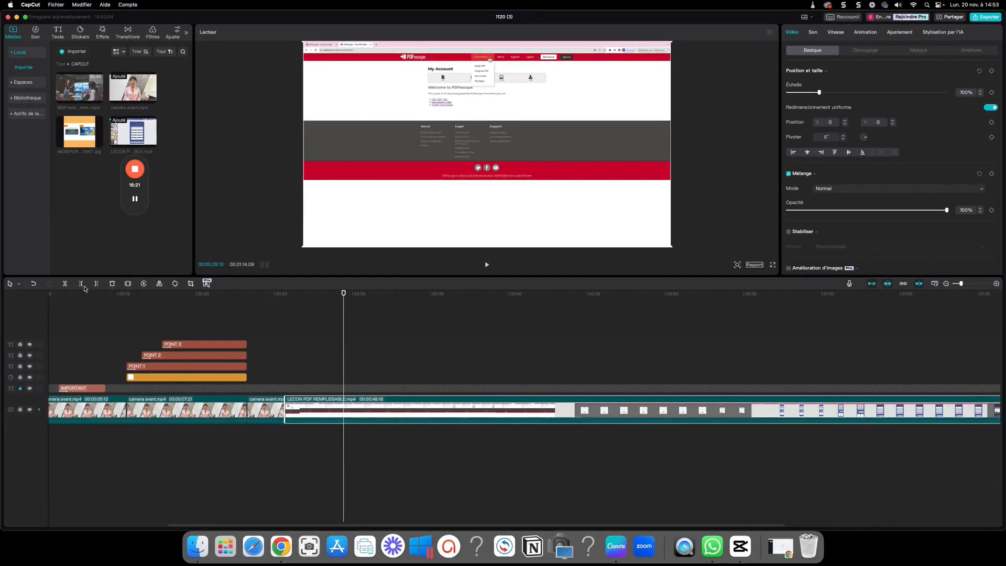
{"action": "left_click", "coordinate": [65, 284]}
{"action": "left_click_drag", "start_coordinate": [344, 292], "coordinate": [458, 305]}
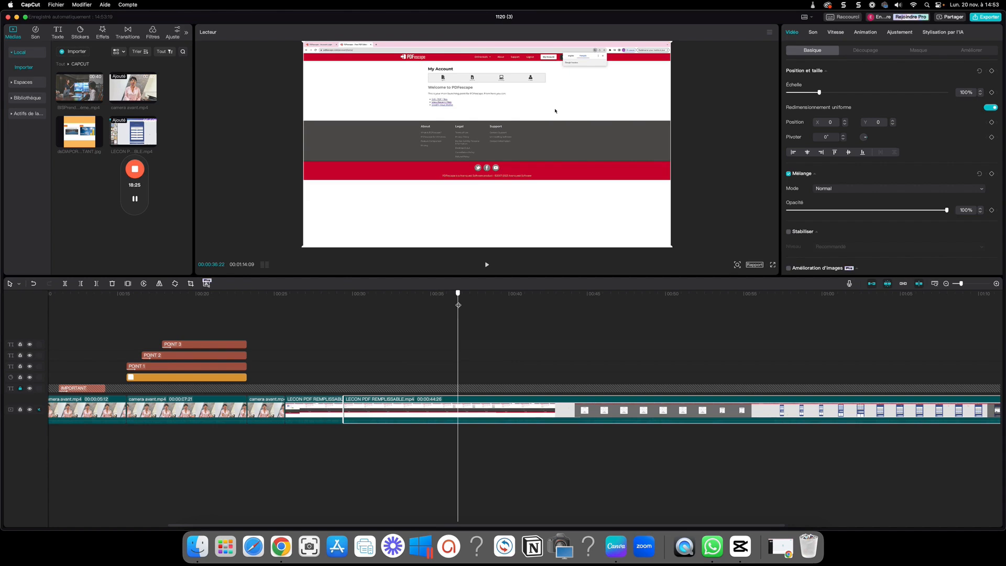
{"action": "left_click", "coordinate": [65, 283]}
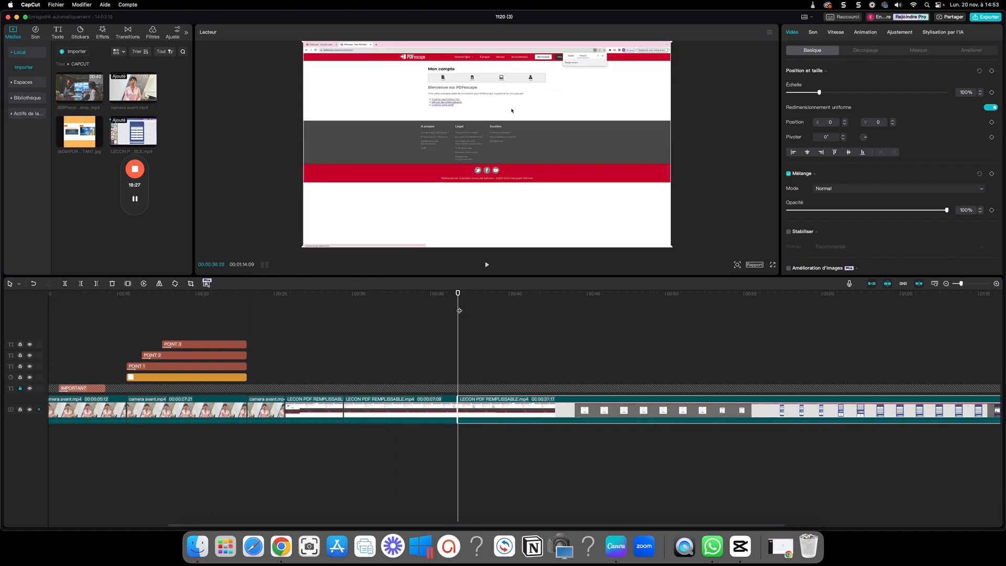
- Enlarge the middle LECON PDF REMPLISSABLE.mp4 segment and reposition it to X -667, framing the account page and its context menu
{"action": "left_click_drag", "start_coordinate": [460, 305], "coordinate": [429, 309]}
{"action": "left_click", "coordinate": [382, 410]}
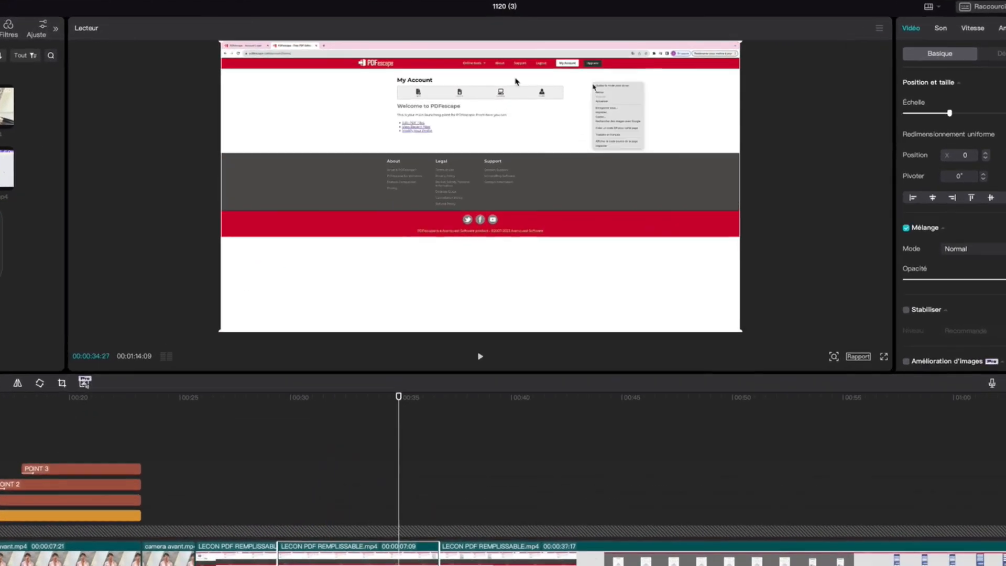
{"action": "left_click_drag", "start_coordinate": [516, 81], "coordinate": [513, 206]}
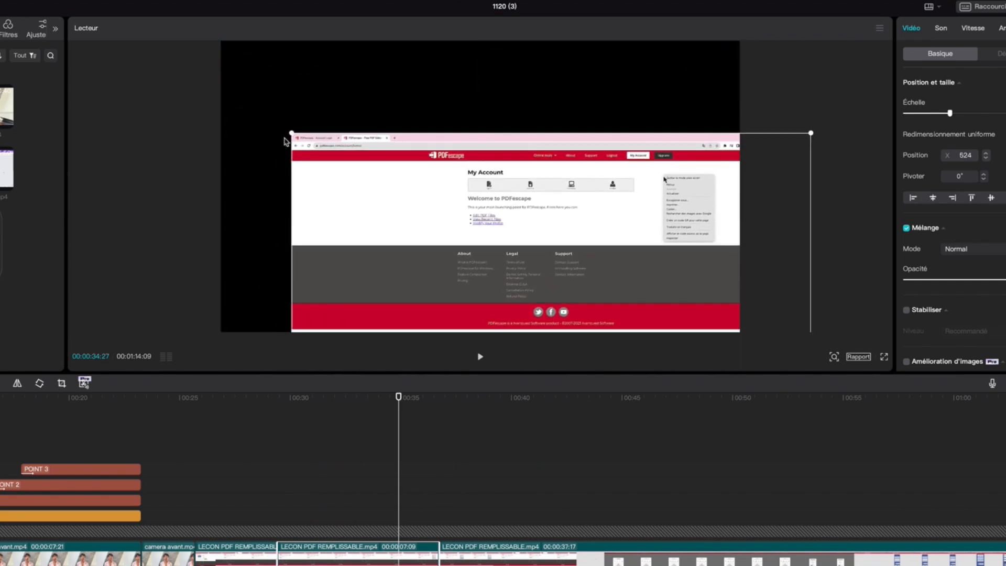
{"action": "left_click_drag", "start_coordinate": [293, 134], "coordinate": [127, 41]}
{"action": "left_click_drag", "start_coordinate": [39, 10], "coordinate": [1, 4]}
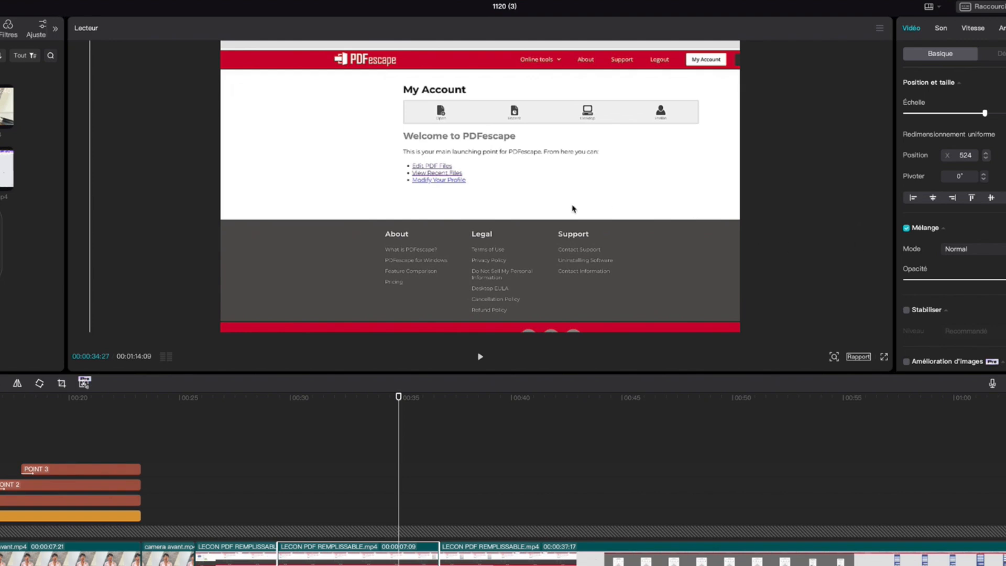
{"action": "left_click_drag", "start_coordinate": [683, 241], "coordinate": [669, 279]}
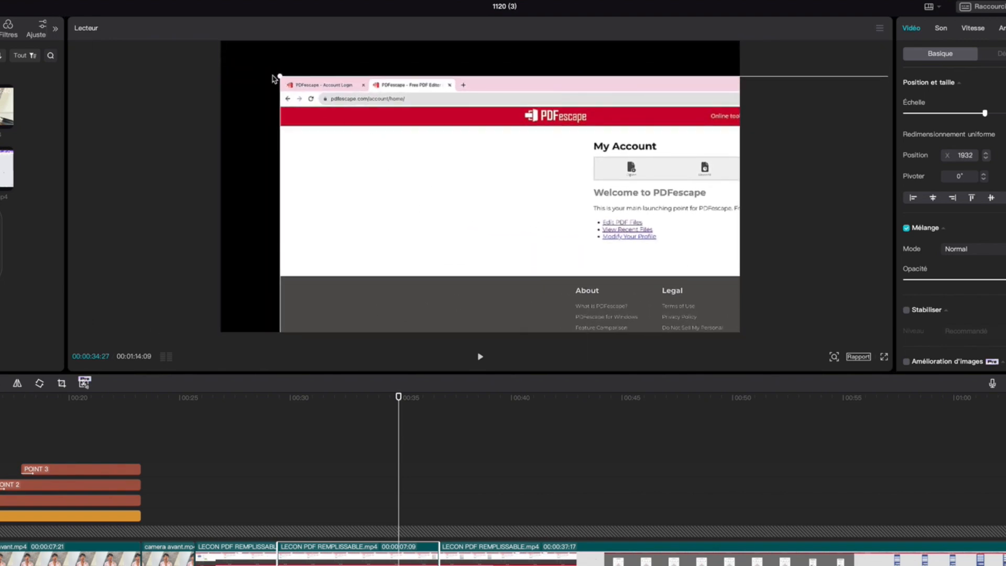
{"action": "left_click", "coordinate": [272, 79]}
{"action": "left_click", "coordinate": [285, 86]}
{"action": "left_click_drag", "start_coordinate": [285, 85], "coordinate": [202, 56]}
{"action": "left_click_drag", "start_coordinate": [653, 186], "coordinate": [447, 183]}
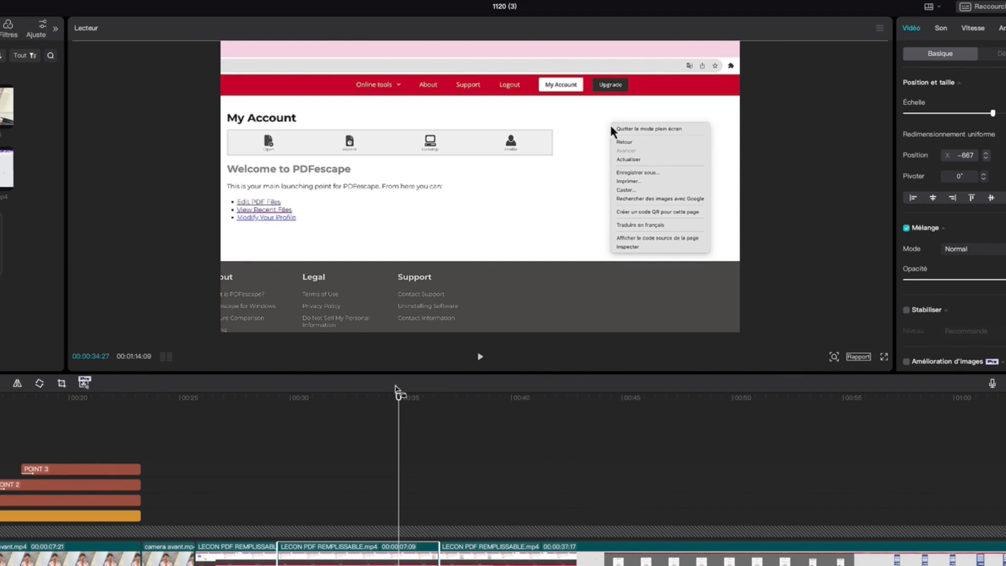
- Scrub and play back the three LECON PDF REMPLISSABLE.mp4 segments to check the zoom in and out
{"action": "left_click_drag", "start_coordinate": [397, 398], "coordinate": [242, 399]}
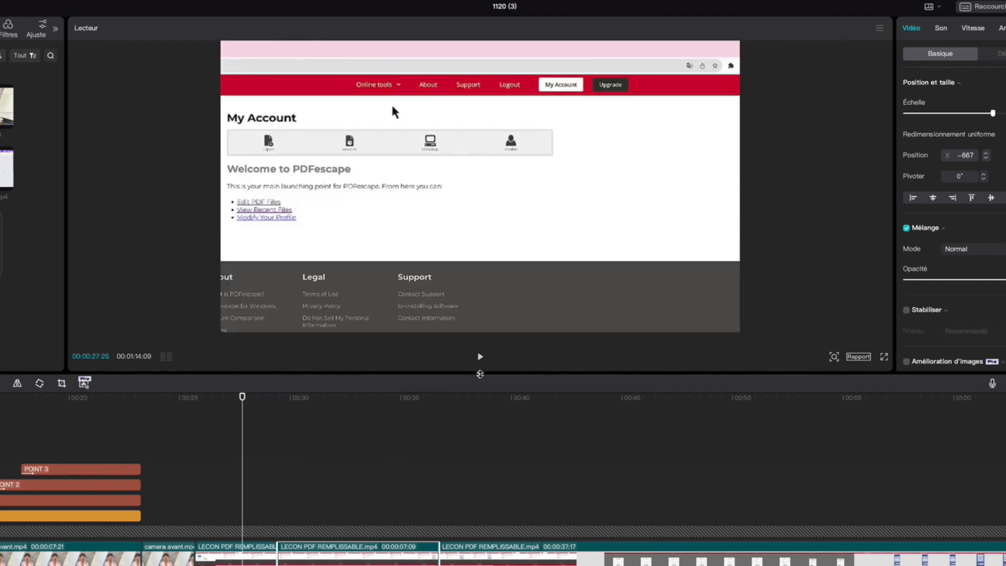
{"action": "left_click", "coordinate": [445, 414]}
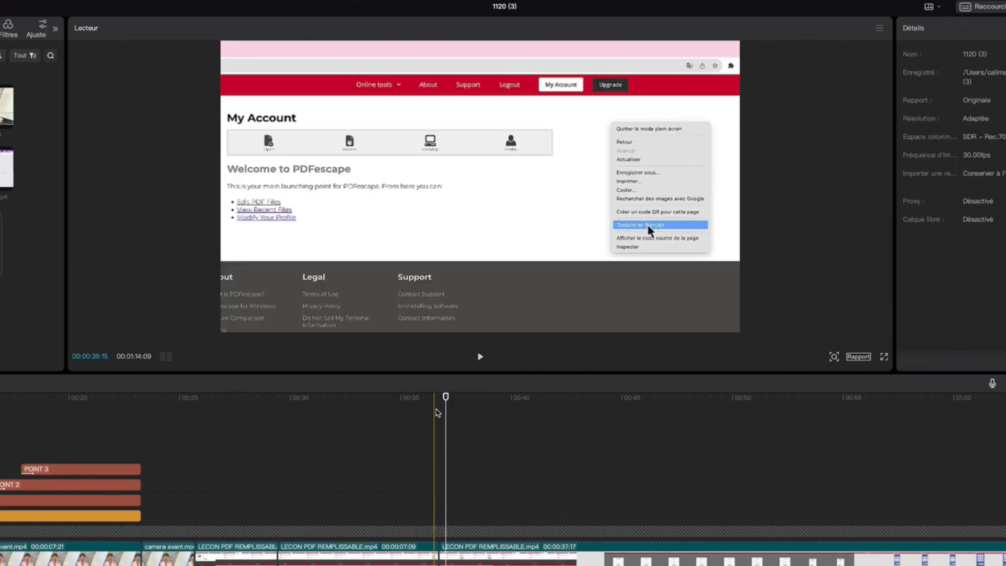
{"action": "left_click_drag", "start_coordinate": [445, 412], "coordinate": [263, 410]}
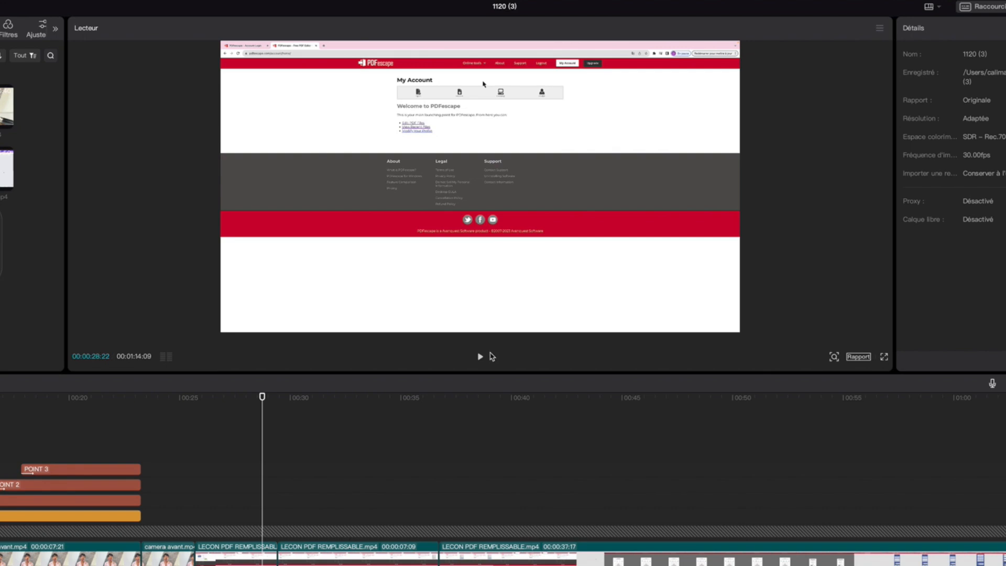
{"action": "left_click", "coordinate": [481, 359]}
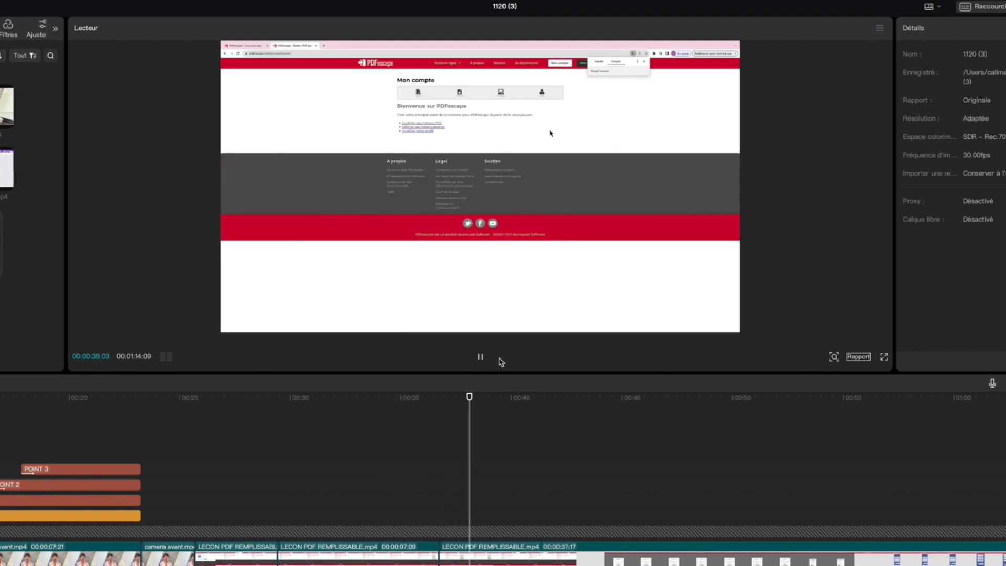
{"action": "left_click", "coordinate": [481, 358]}
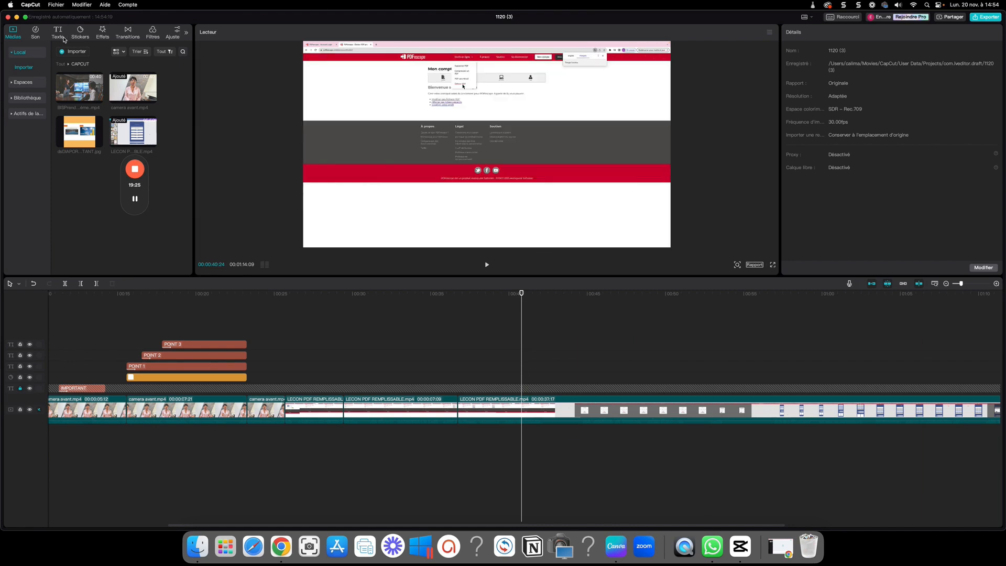
- Search the stickers for "flèche" and add the orange-red left-pointing arrow with a white outline at about 40:24
{"action": "left_click", "coordinate": [80, 32]}
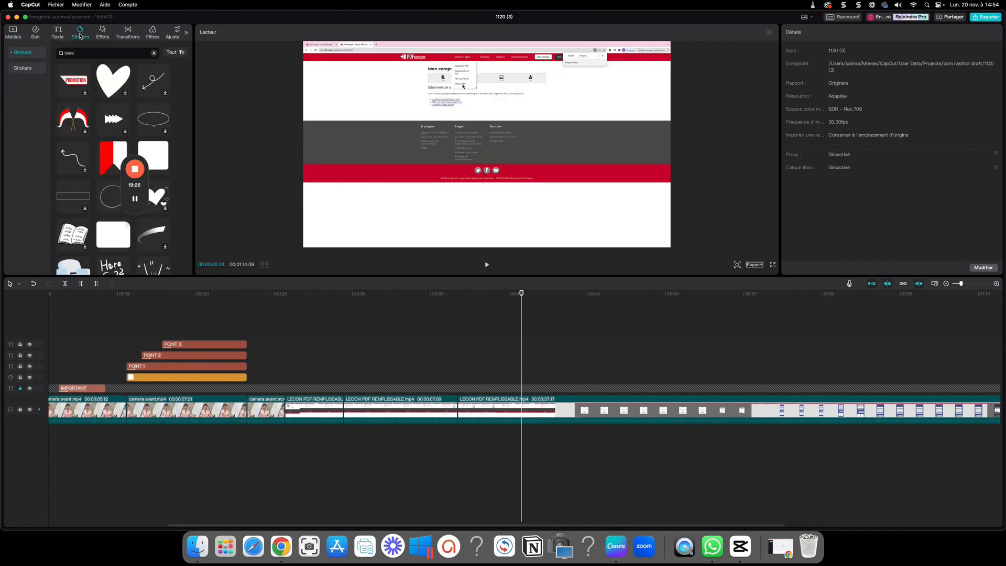
{"action": "left_click", "coordinate": [154, 53]}
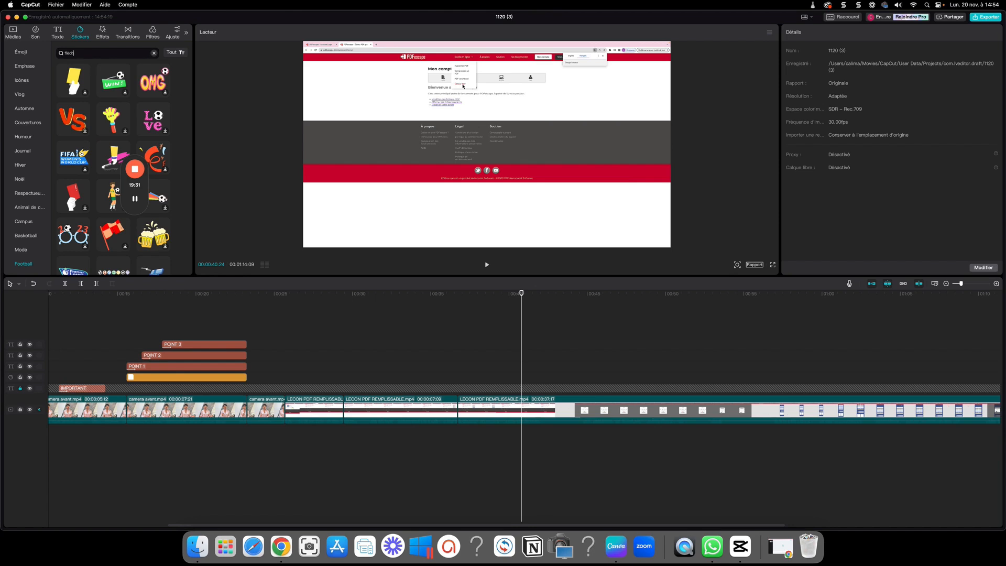
{"action": "type", "text": "flèche"}
{"action": "key", "text": "Return"}
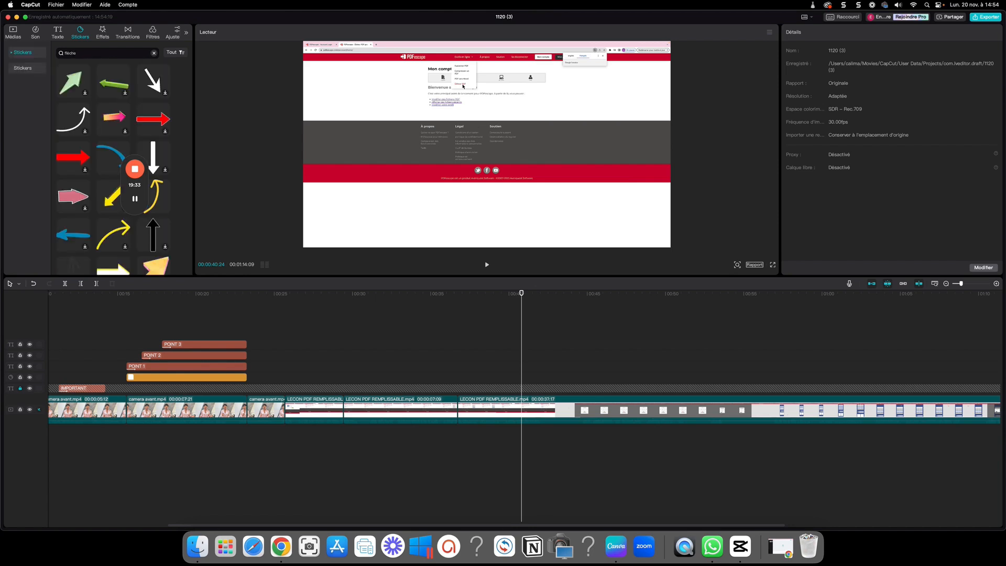
{"action": "scroll", "coordinate": [108, 255], "scroll_direction": "down", "scroll_amount": 4}
{"action": "left_click", "coordinate": [112, 215]}
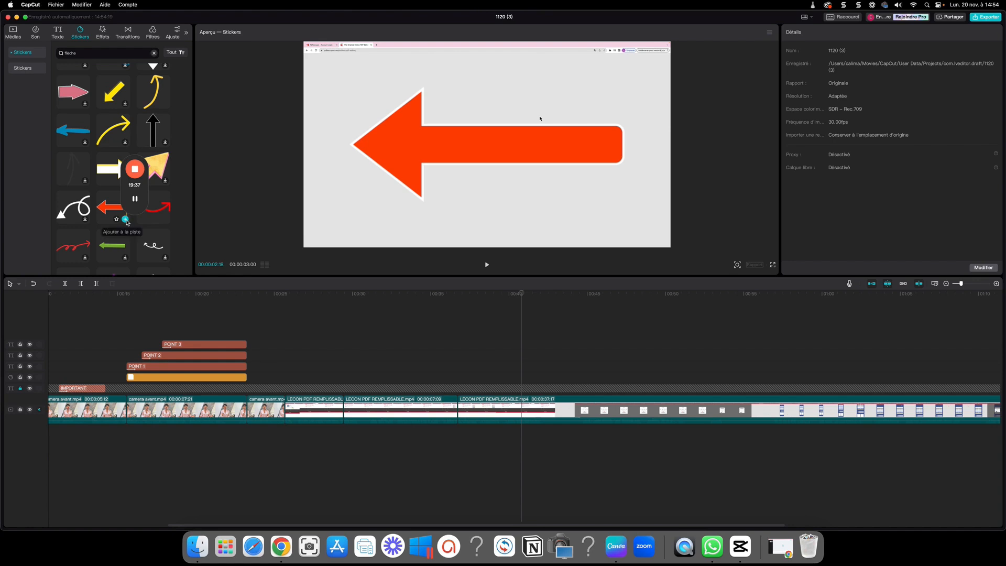
{"action": "left_click", "coordinate": [126, 219]}
- Scale the arrow sticker to 27%, rotate it to 126° and place it pointing at the page's "Mon compte" button
{"action": "left_click_drag", "start_coordinate": [619, 192], "coordinate": [606, 197]}
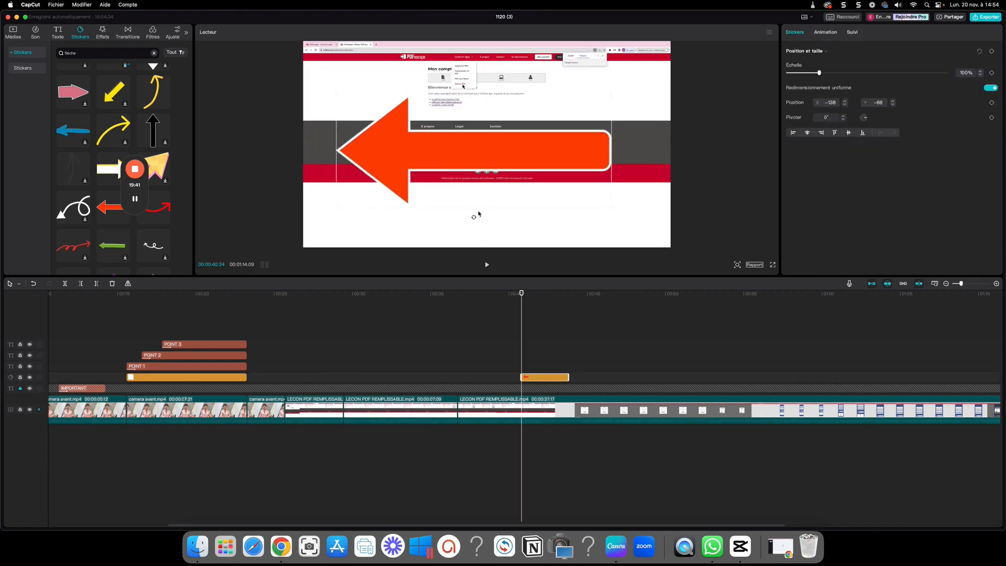
{"action": "left_click_drag", "start_coordinate": [475, 220], "coordinate": [367, 194]}
{"action": "left_click_drag", "start_coordinate": [356, 245], "coordinate": [441, 175]}
{"action": "left_click_drag", "start_coordinate": [497, 149], "coordinate": [561, 173]}
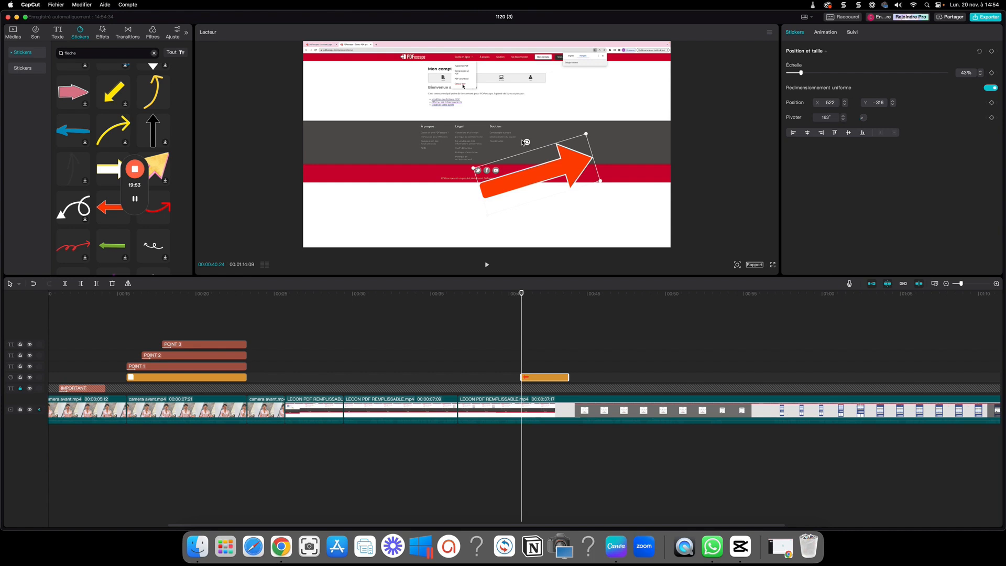
{"action": "left_click_drag", "start_coordinate": [527, 143], "coordinate": [521, 113]}
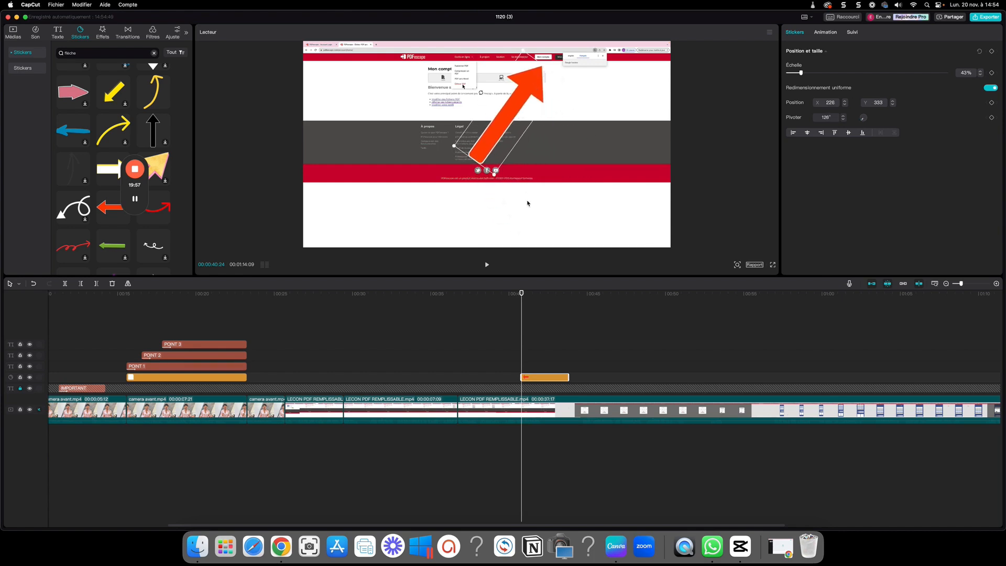
{"action": "left_click_drag", "start_coordinate": [496, 175], "coordinate": [507, 133]}
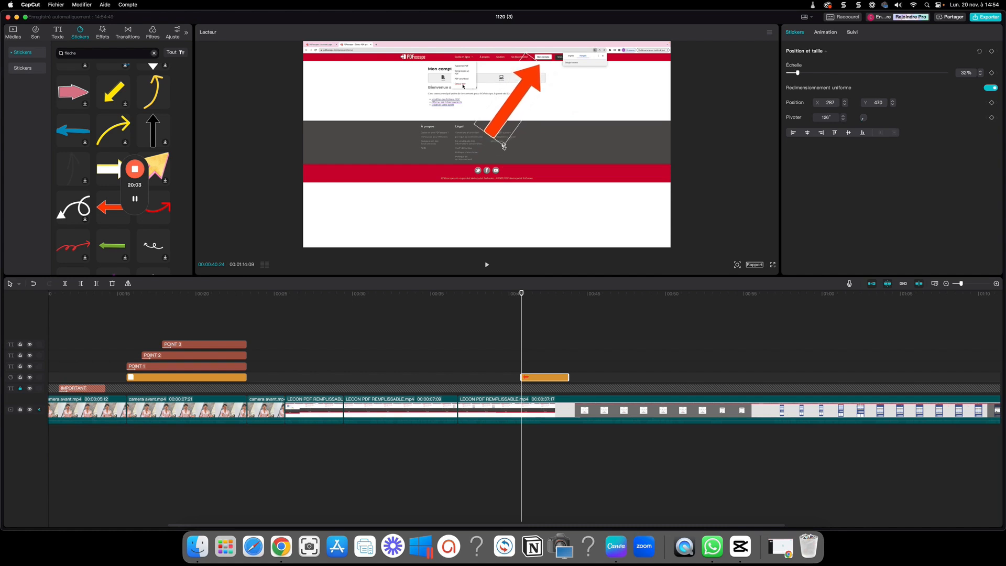
{"action": "left_click_drag", "start_coordinate": [504, 147], "coordinate": [506, 138]}
{"action": "left_click_drag", "start_coordinate": [502, 104], "coordinate": [508, 102]}
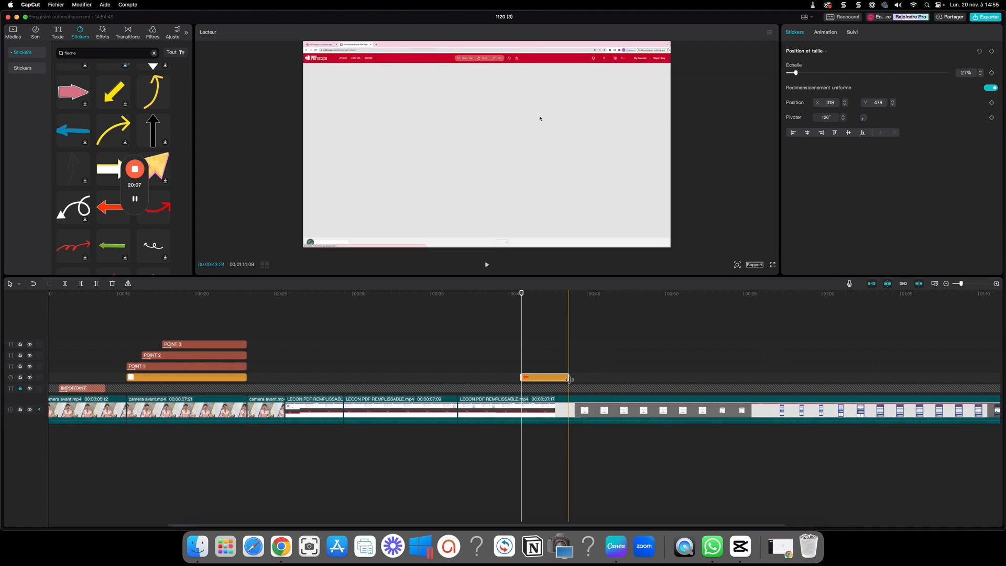
- Shift the arrow sticker earlier on its track so that it ends at 41:07
{"action": "left_click_drag", "start_coordinate": [522, 294], "coordinate": [528, 294]}
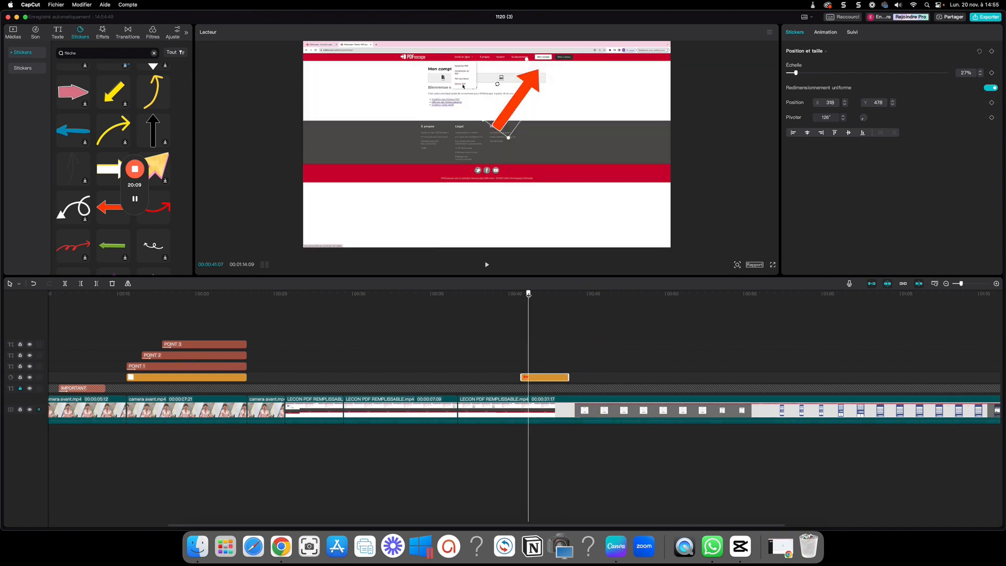
{"action": "left_click_drag", "start_coordinate": [575, 377], "coordinate": [529, 377]}
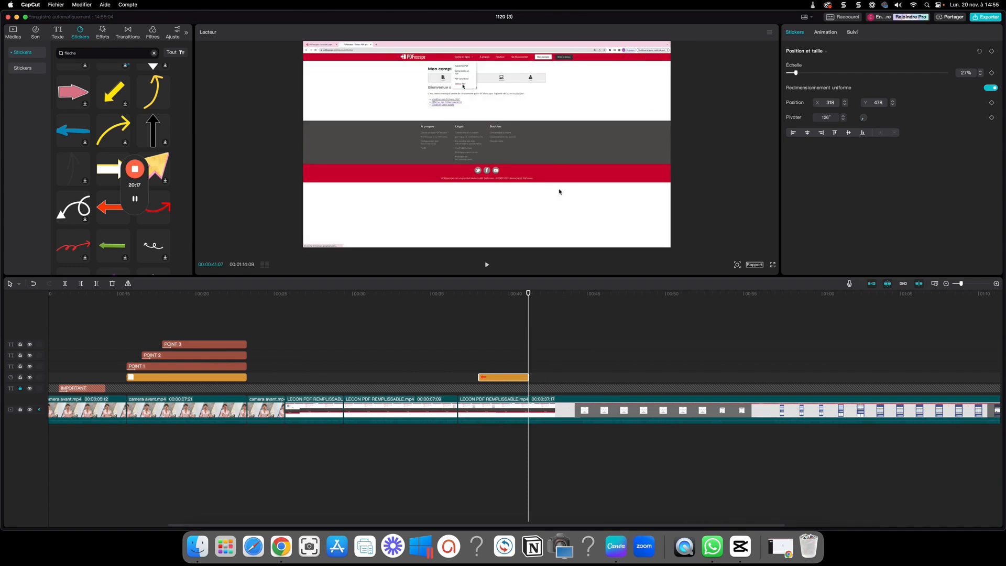
- Apply the upward slide intro animation (Glissement vers le haut) to the arrow sticker and play back its entrance
{"action": "left_click_drag", "start_coordinate": [529, 293], "coordinate": [507, 296]}
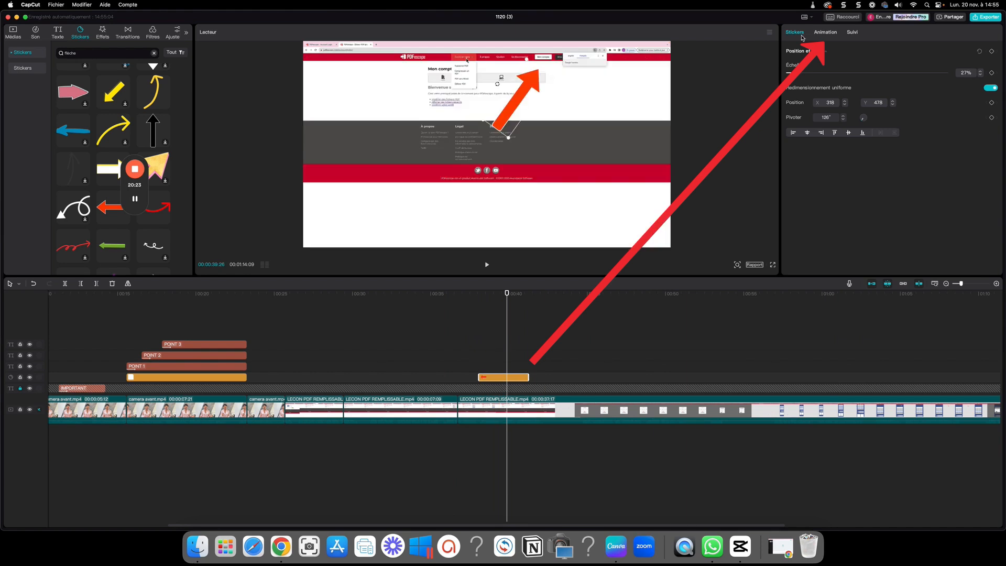
{"action": "left_click", "coordinate": [832, 33]}
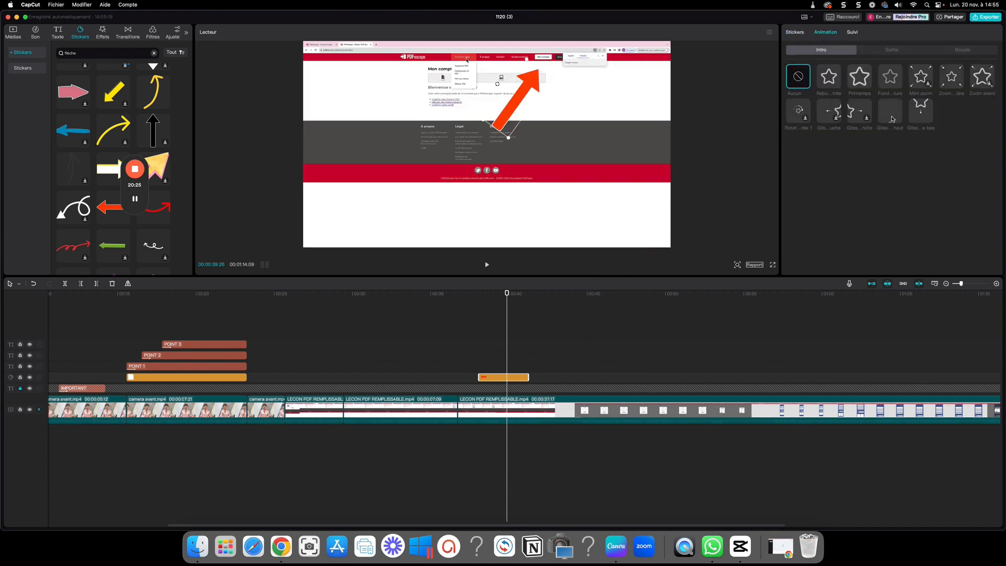
{"action": "left_click", "coordinate": [891, 113]}
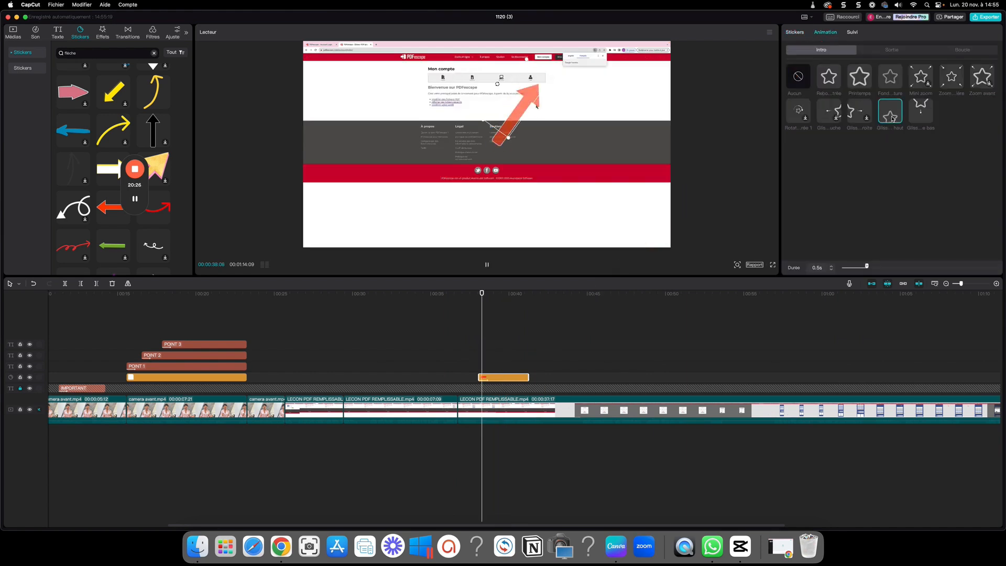
{"action": "left_click_drag", "start_coordinate": [487, 295], "coordinate": [405, 295]}
{"action": "left_click", "coordinate": [486, 266]}
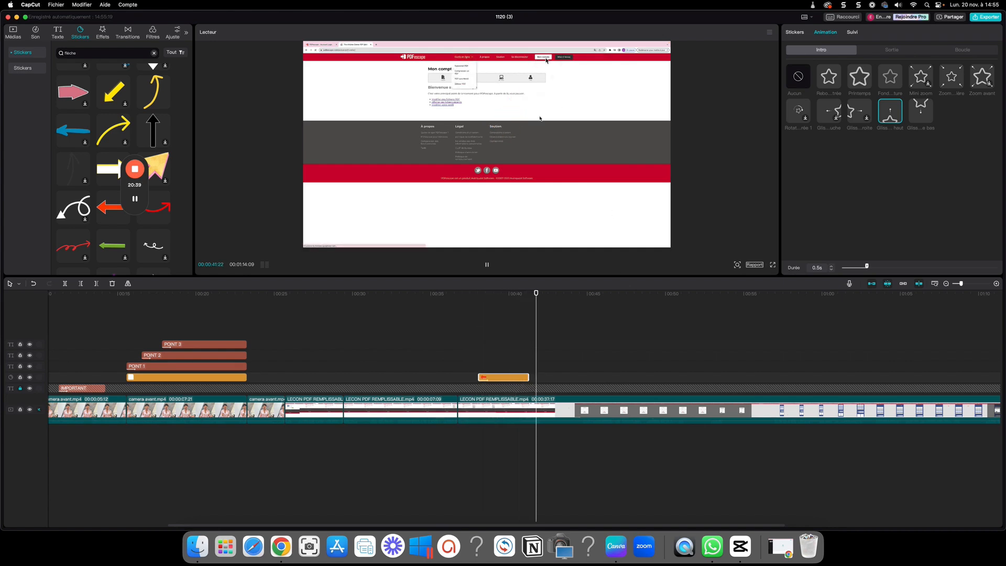
{"action": "left_click", "coordinate": [487, 266]}
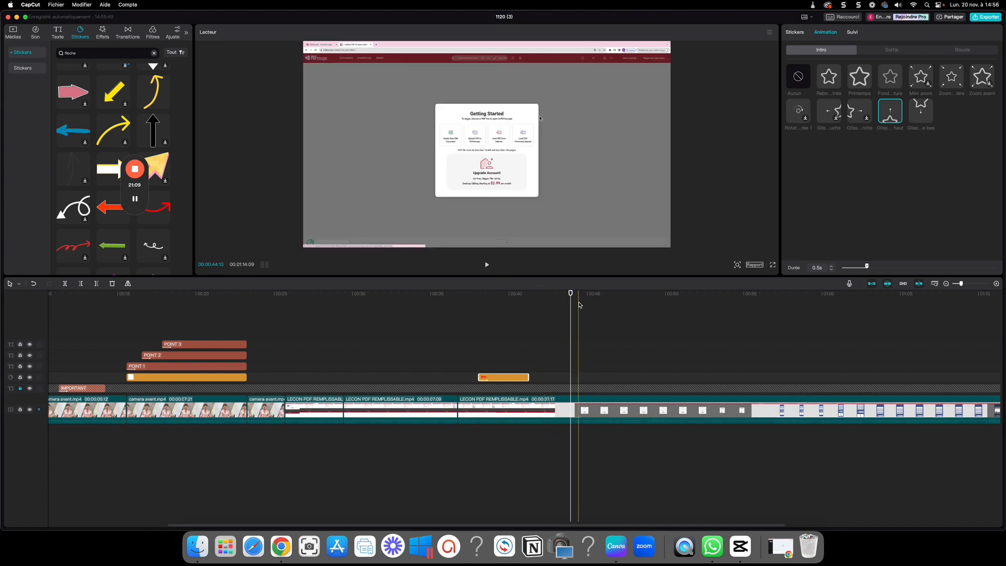
- Add the basic transition Gauche at the cut between the second and third LECON PDF REMPLISSABLE.mp4 segments
{"action": "left_click", "coordinate": [437, 319]}
{"action": "mouse_move", "coordinate": [437, 318]}
{"action": "left_mouse_down"}
{"action": "mouse_move", "coordinate": [476, 321]}
{"action": "mouse_move", "coordinate": [444, 322]}
{"action": "left_mouse_up"}
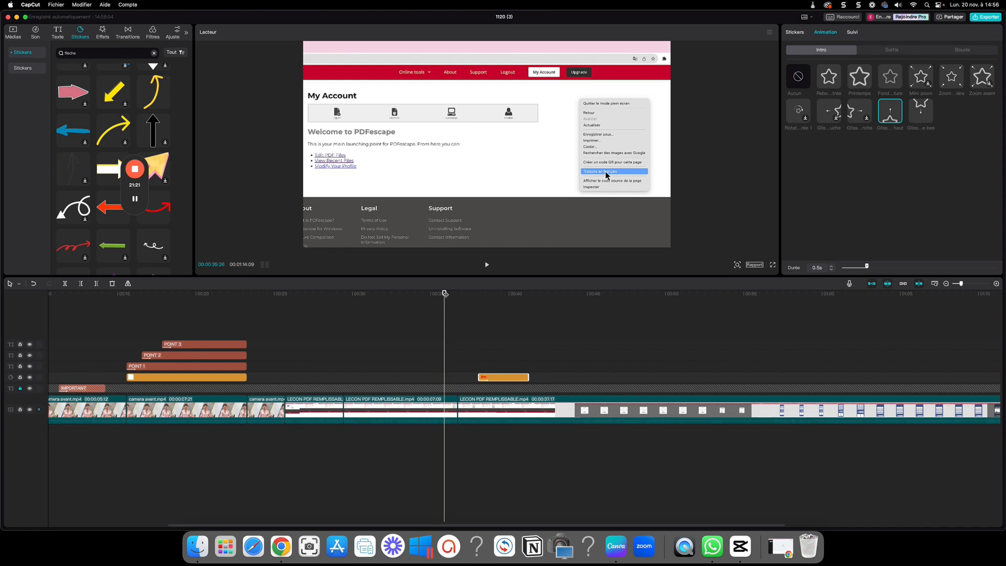
{"action": "left_click_drag", "start_coordinate": [445, 294], "coordinate": [453, 294]}
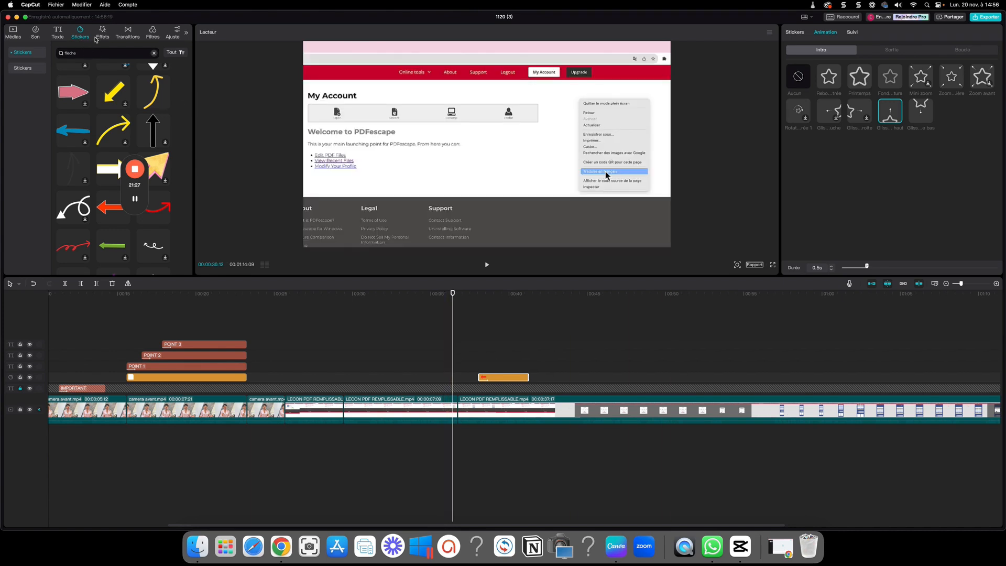
{"action": "left_click", "coordinate": [127, 36]}
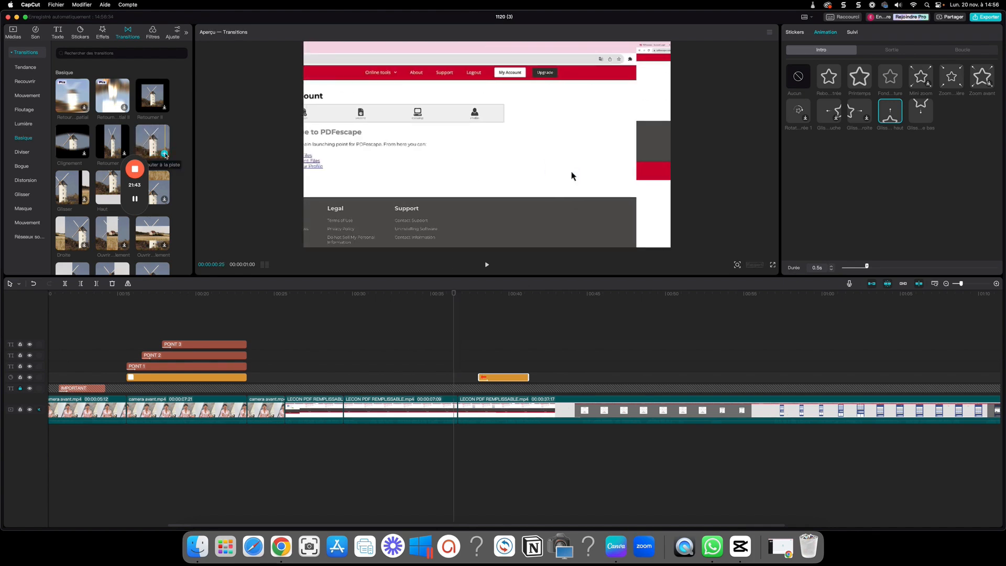
{"action": "left_click", "coordinate": [165, 155]}
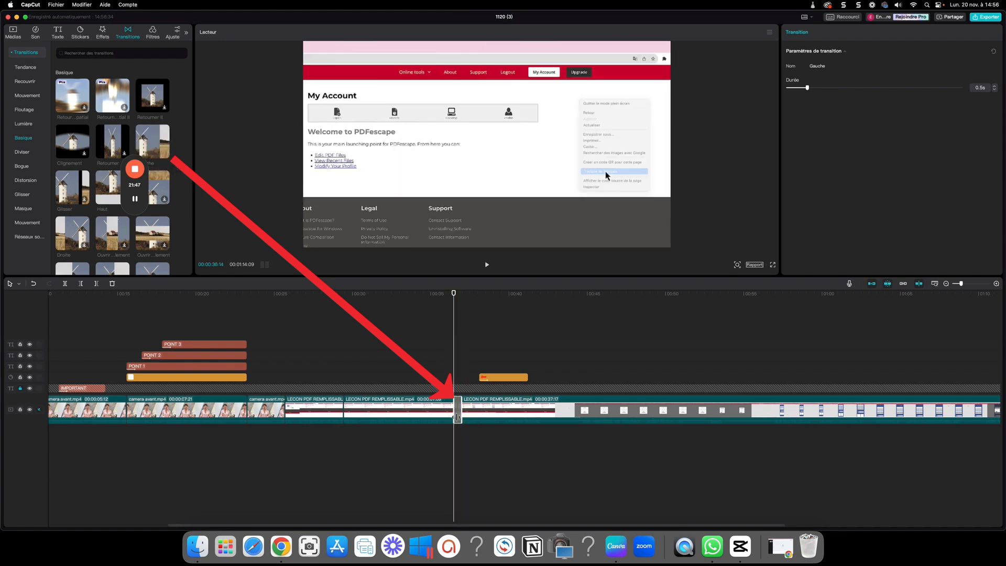
- Play back the transition at the zoom-out cut and compare it with the zoom-in cut between the LECON PDF REMPLISSABLE.mp4 segments
{"action": "left_click", "coordinate": [447, 298]}
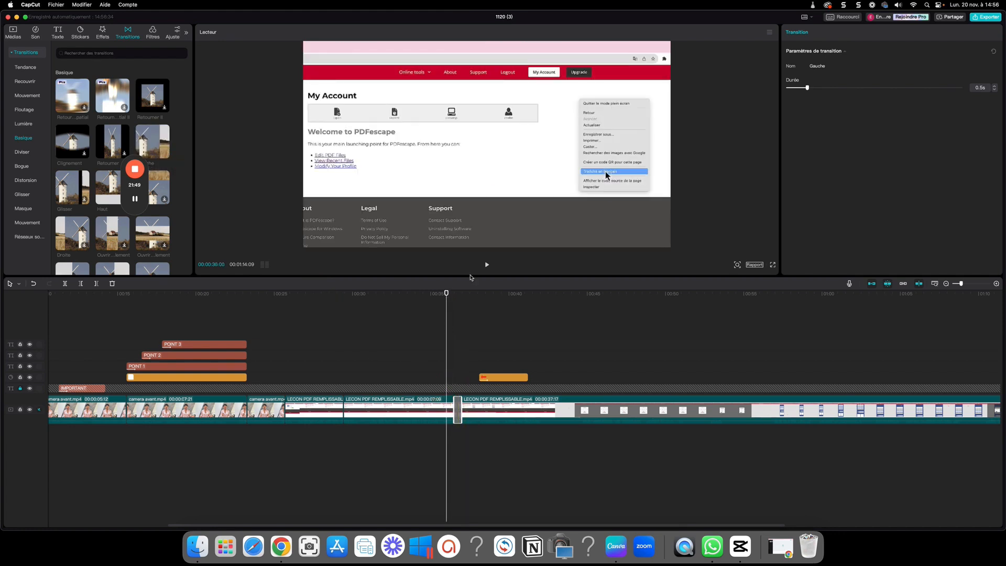
{"action": "left_click", "coordinate": [486, 267]}
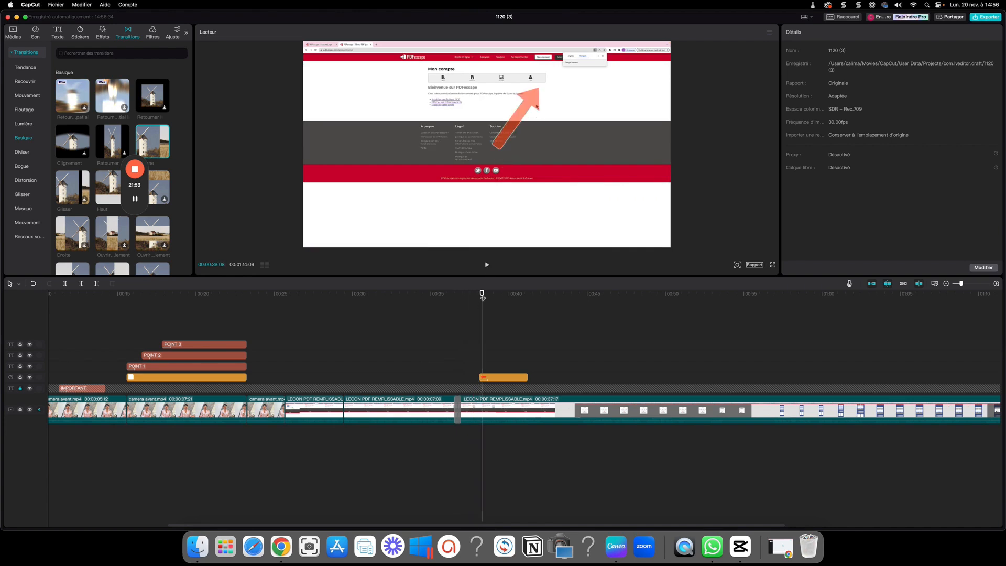
{"action": "left_click", "coordinate": [459, 304]}
{"action": "left_click_drag", "start_coordinate": [459, 304], "coordinate": [338, 306]}
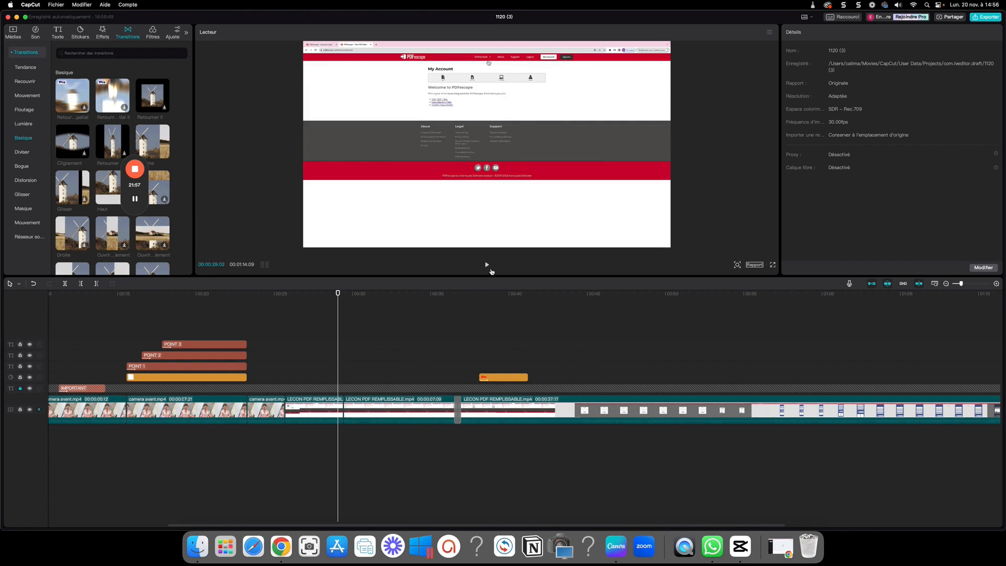
{"action": "left_click", "coordinate": [487, 265]}
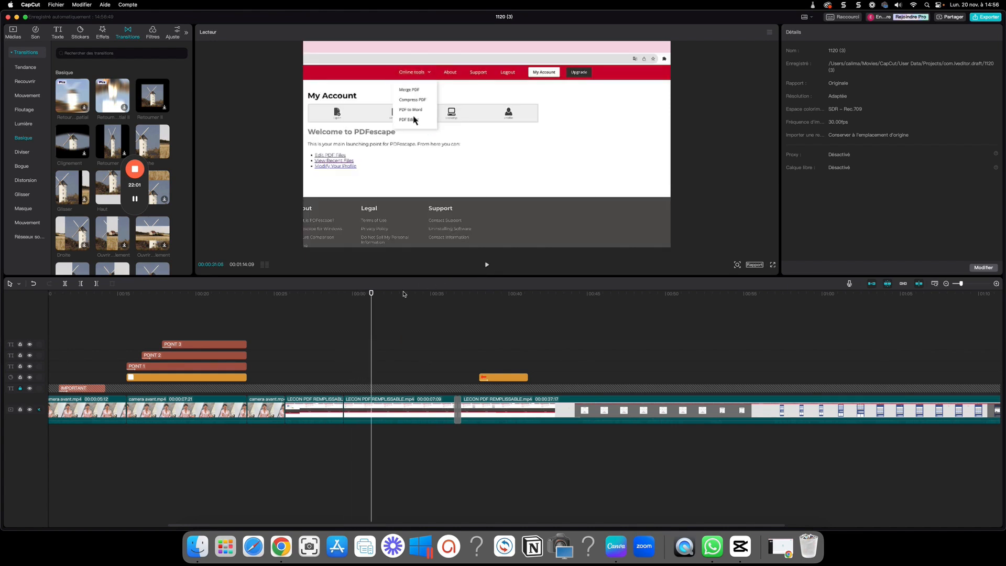
{"action": "left_click_drag", "start_coordinate": [390, 306], "coordinate": [433, 307]}
{"action": "key", "text": "space"}
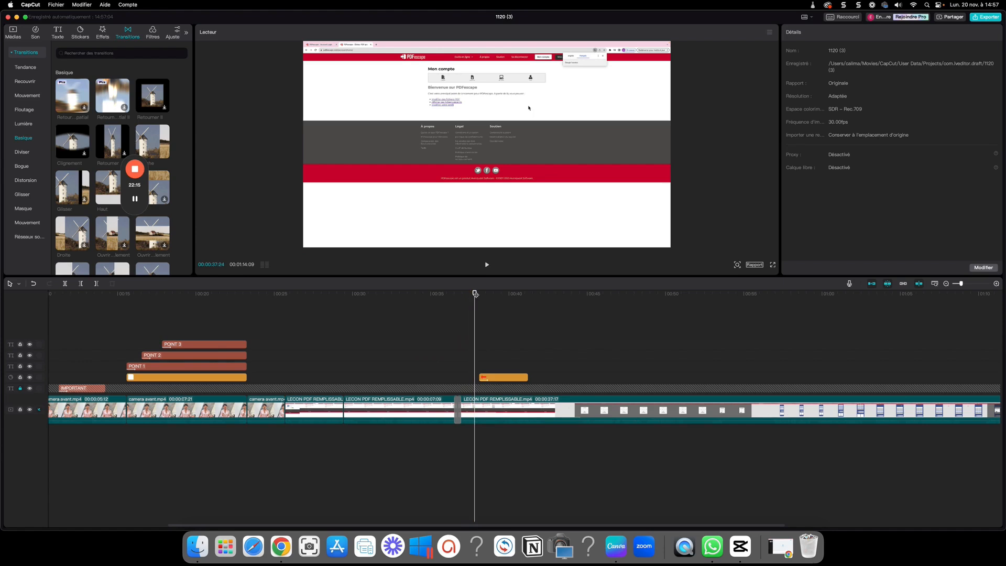
- Preview the featured "À l'affiche" filters, including Oppenheimer, Calme, Tendre and Voyage, on the first camera avant.mp4 clip at 3:08
{"action": "left_click_drag", "start_coordinate": [475, 294], "coordinate": [110, 296]}
{"action": "scroll", "coordinate": [156, 308], "scroll_direction": "left", "scroll_amount": 5}
{"action": "left_click", "coordinate": [295, 292]}
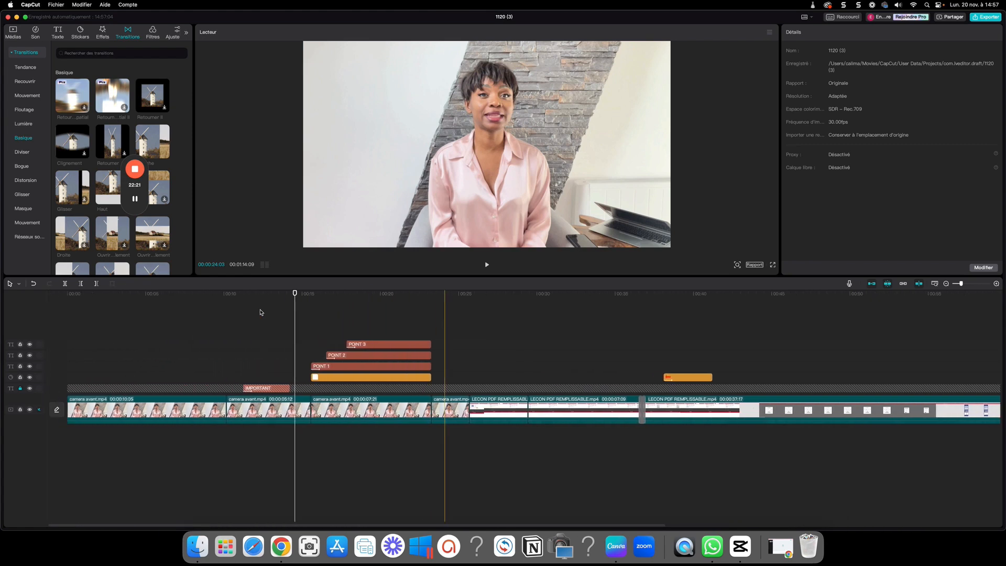
{"action": "left_click_drag", "start_coordinate": [295, 293], "coordinate": [118, 300]}
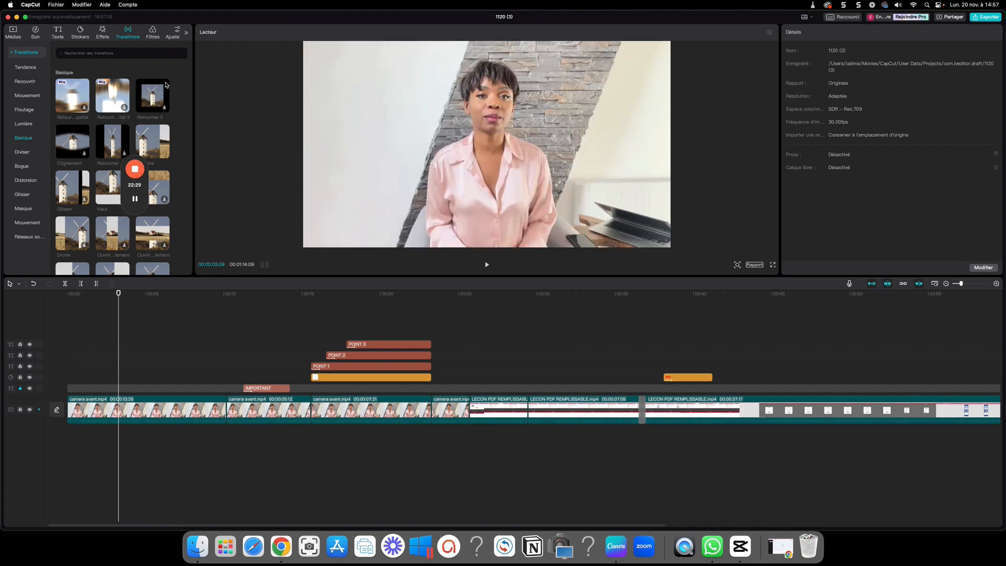
{"action": "left_click", "coordinate": [156, 39]}
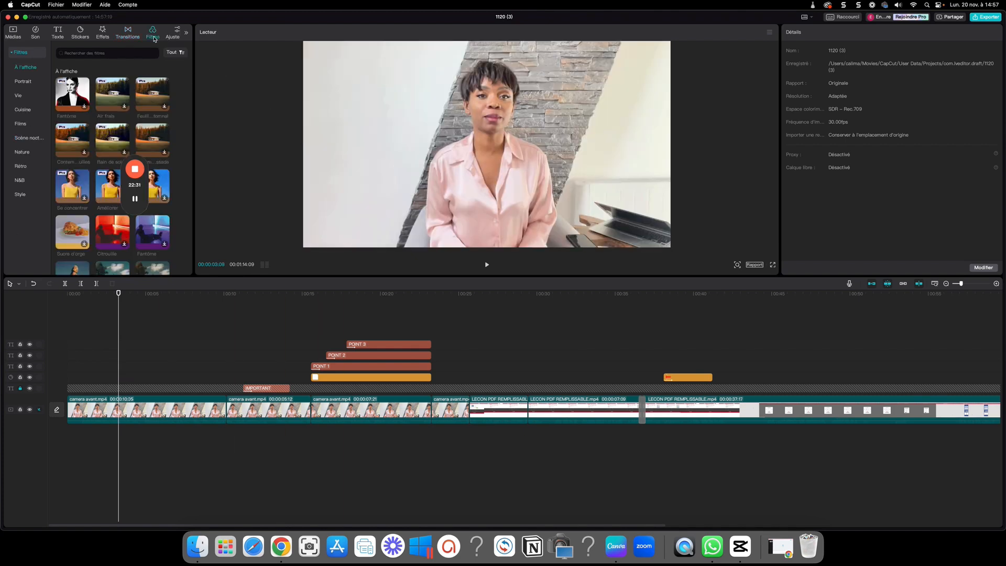
{"action": "scroll", "coordinate": [93, 167], "scroll_direction": "down", "scroll_amount": 3}
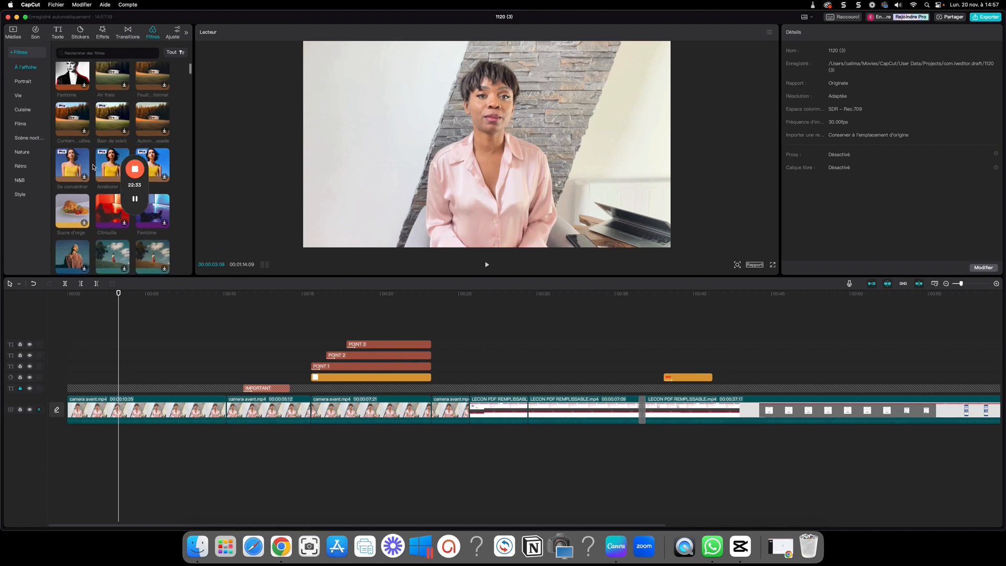
{"action": "left_click_drag", "start_coordinate": [134, 185], "coordinate": [206, 162]}
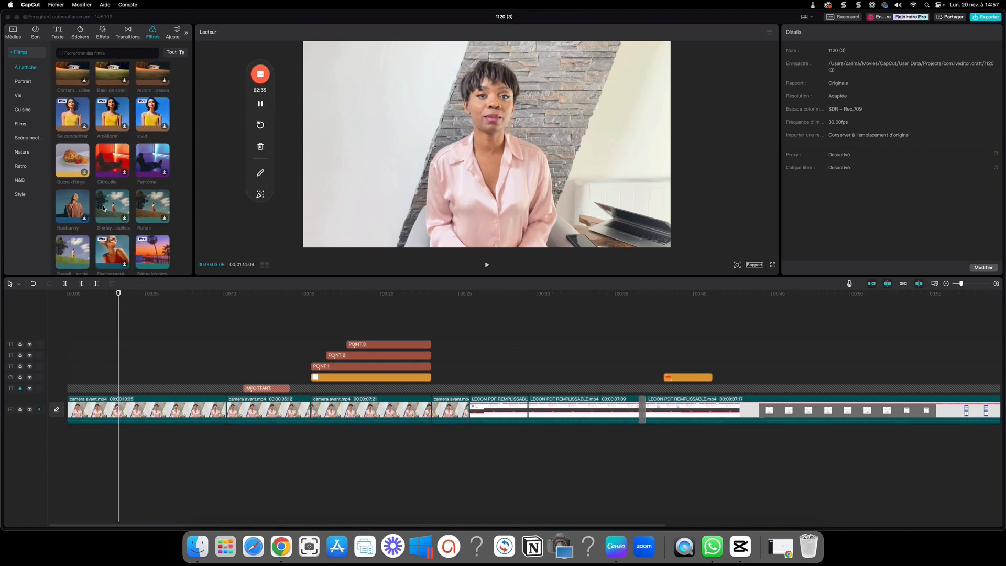
{"action": "scroll", "coordinate": [84, 221], "scroll_direction": "down", "scroll_amount": 3}
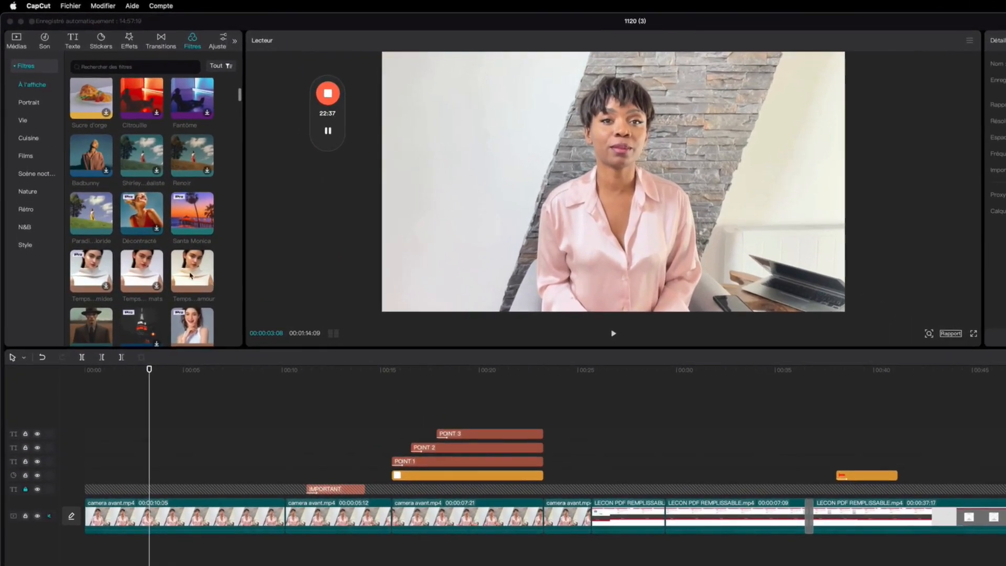
{"action": "left_click", "coordinate": [180, 260]}
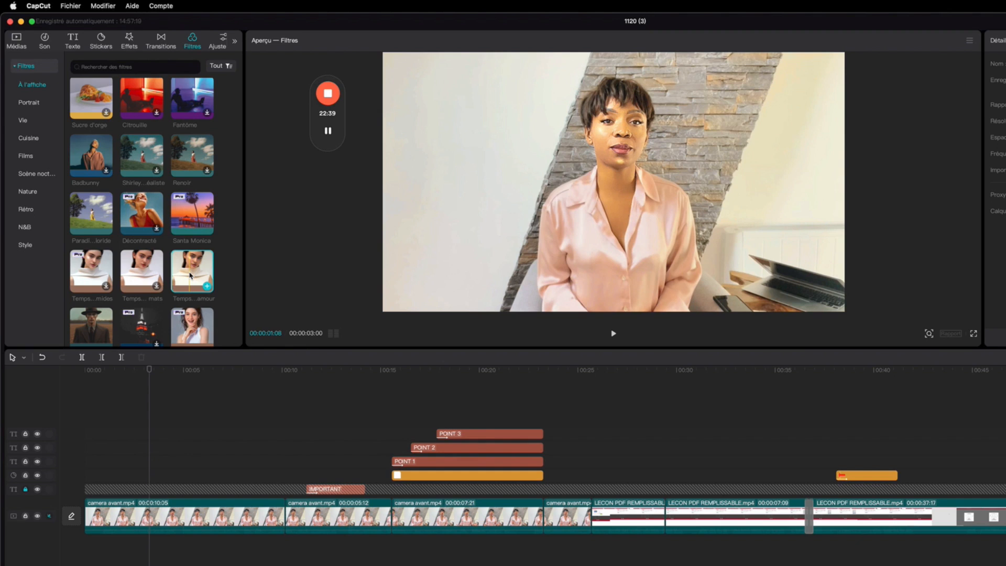
{"action": "scroll", "coordinate": [191, 276], "scroll_direction": "down", "scroll_amount": 1}
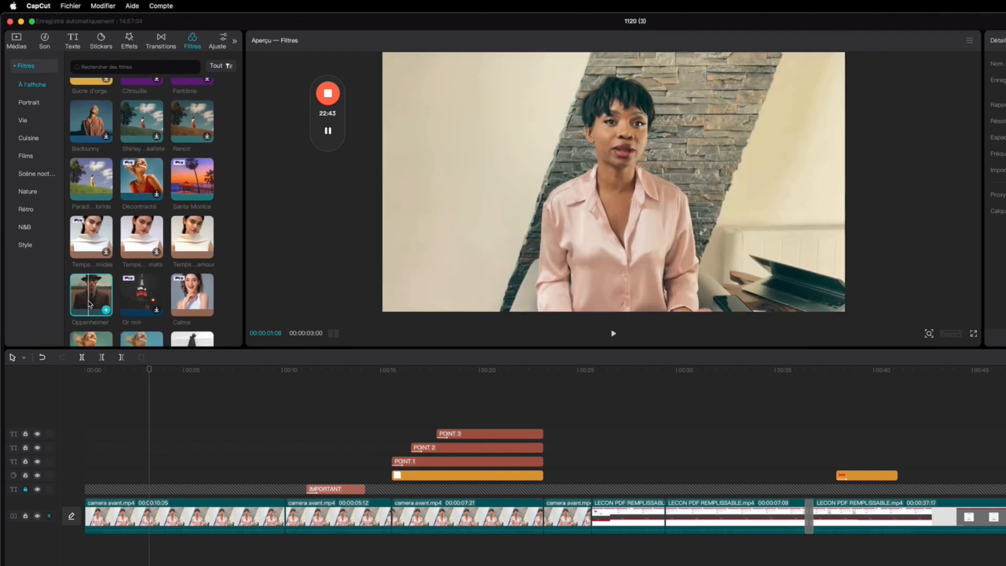
{"action": "scroll", "coordinate": [187, 248], "scroll_direction": "down", "scroll_amount": 2}
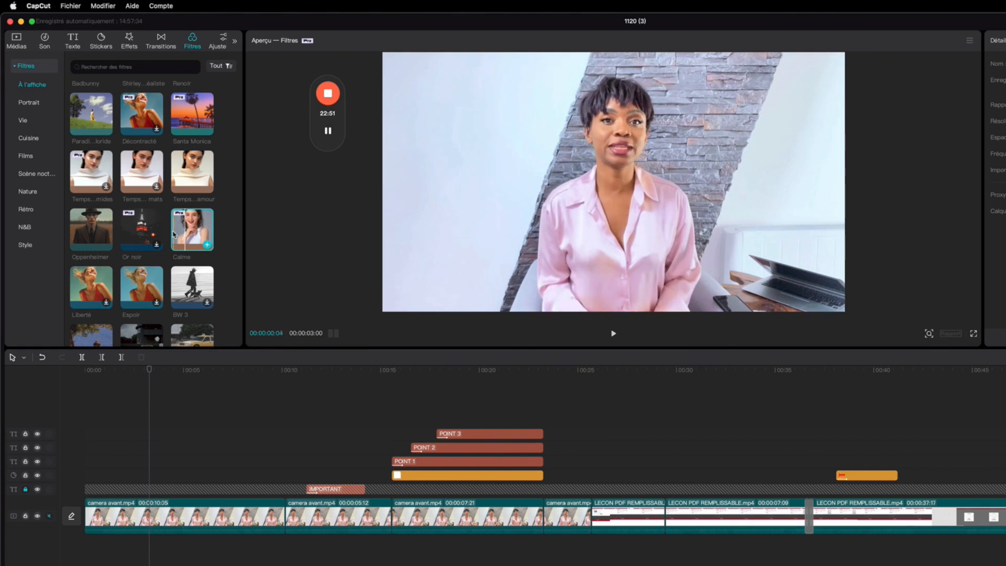
{"action": "scroll", "coordinate": [202, 231], "scroll_direction": "down", "scroll_amount": 5}
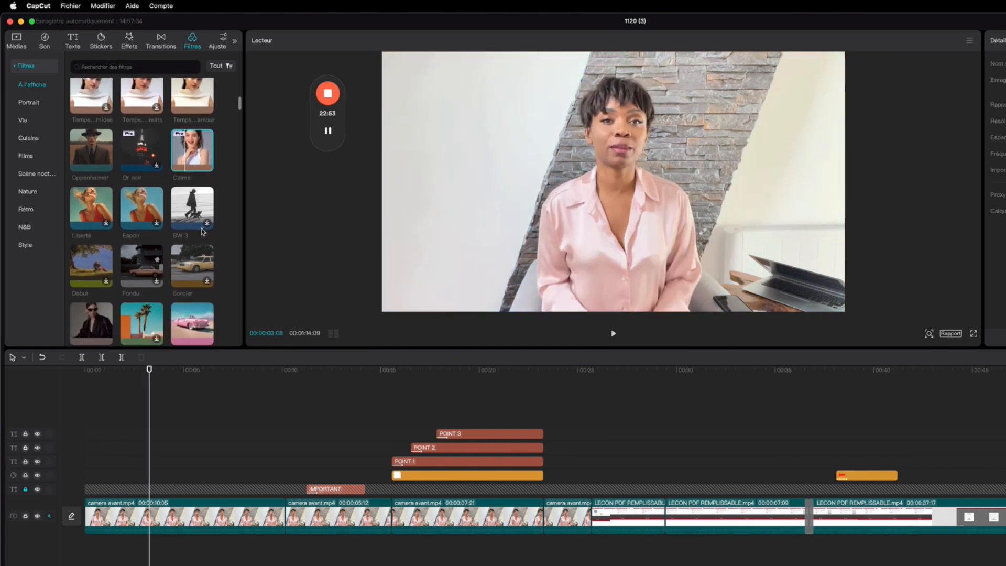
{"action": "scroll", "coordinate": [92, 322], "scroll_direction": "down", "scroll_amount": 2}
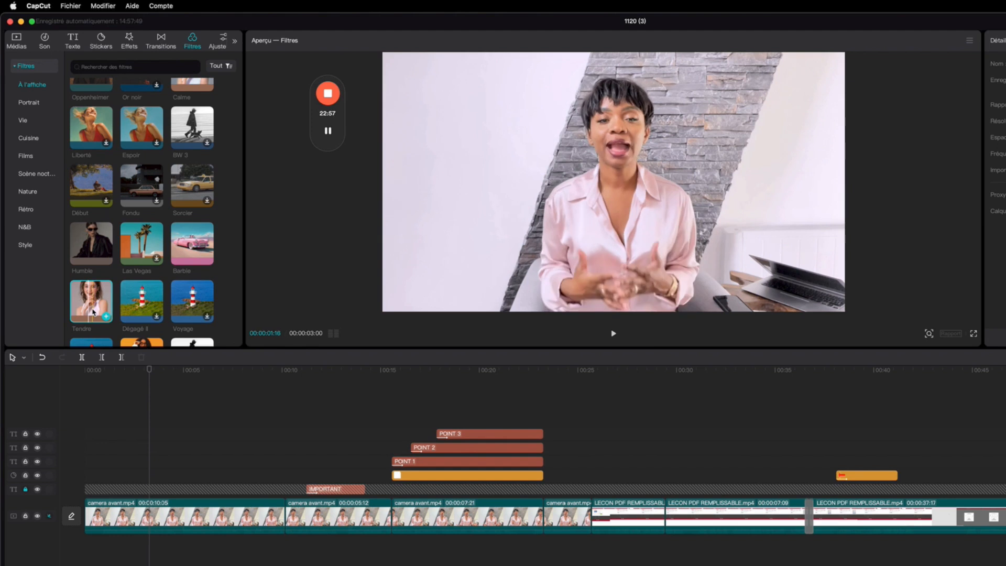
{"action": "mouse_move", "coordinate": [92, 308]}
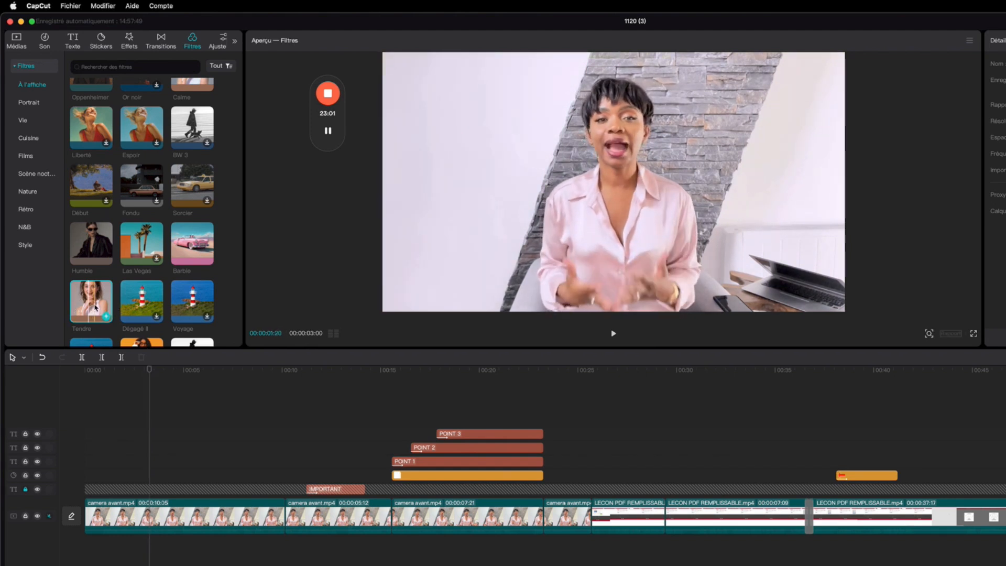
{"action": "scroll", "coordinate": [92, 256], "scroll_direction": "down", "scroll_amount": 3}
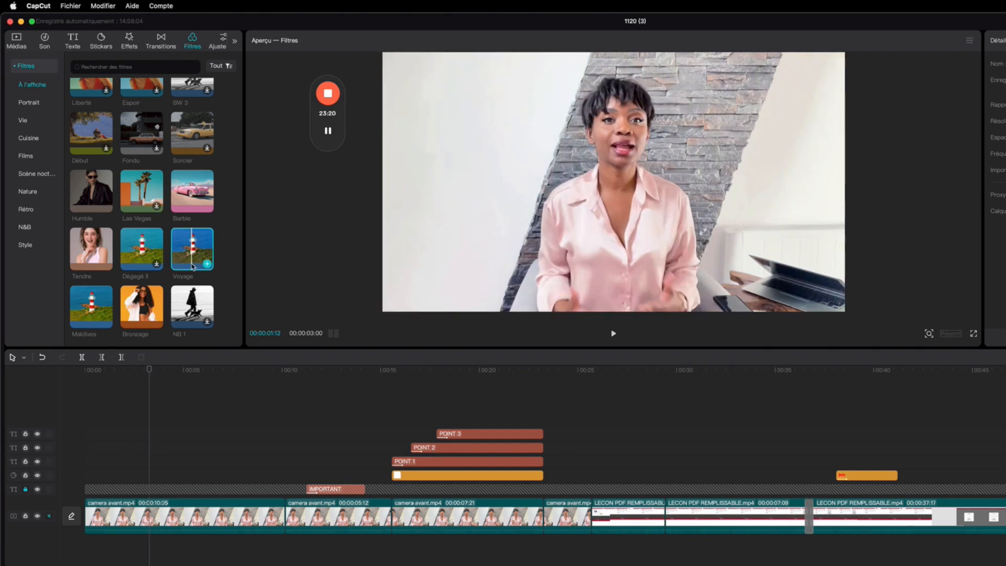
{"action": "scroll", "coordinate": [169, 291], "scroll_direction": "down", "scroll_amount": 2}
- Compare the Portrait filters, add Robuste over the first camera avant.mp4 clip at 3:08, and lower its strength
{"action": "scroll", "coordinate": [169, 290], "scroll_direction": "down", "scroll_amount": 1}
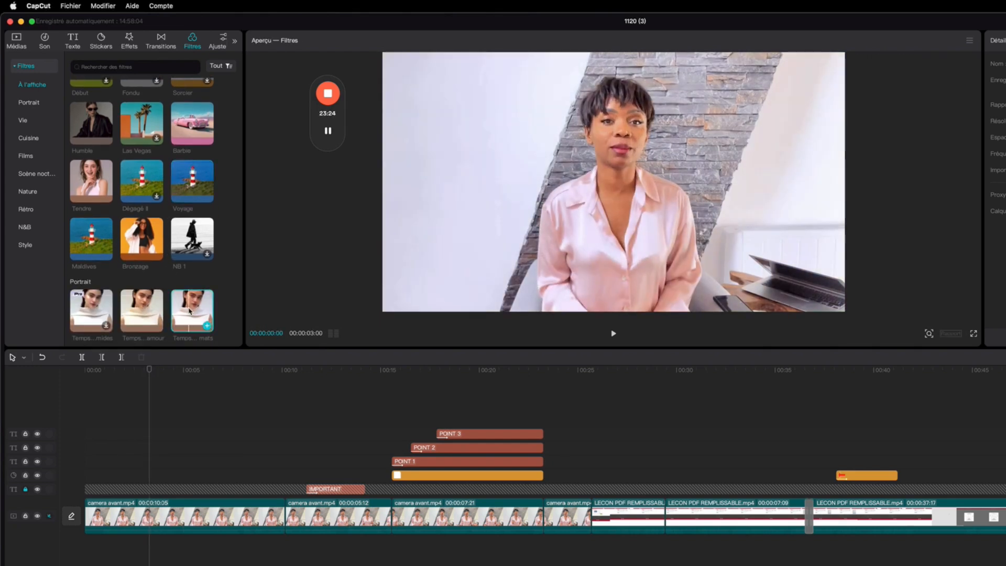
{"action": "scroll", "coordinate": [152, 294], "scroll_direction": "down", "scroll_amount": 2}
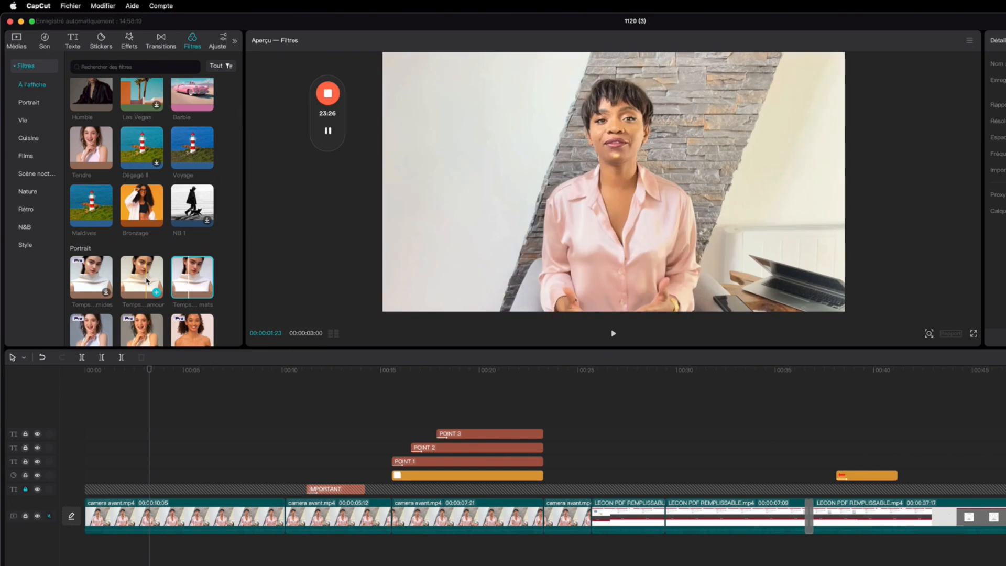
{"action": "scroll", "coordinate": [167, 283], "scroll_direction": "down", "scroll_amount": 2}
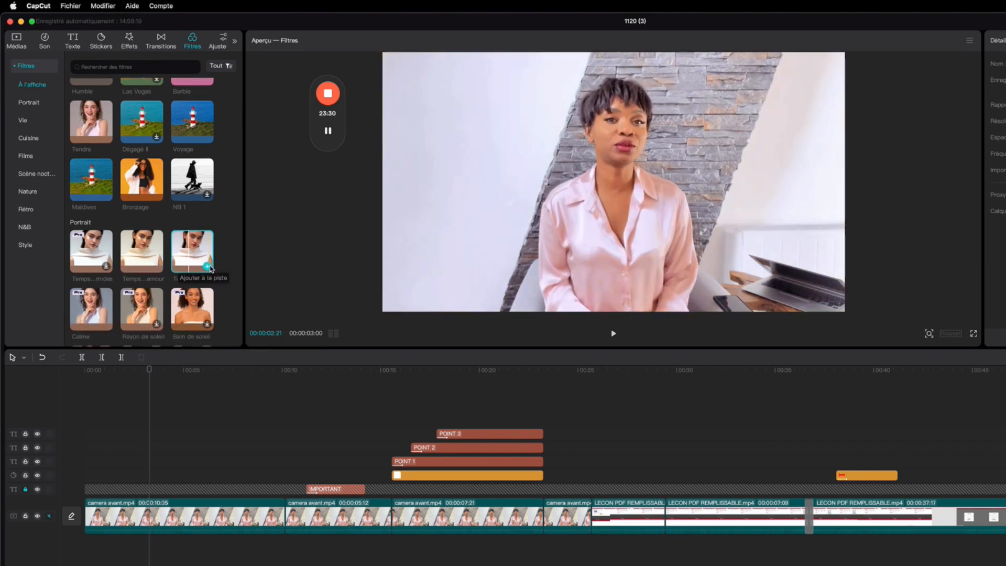
{"action": "scroll", "coordinate": [211, 268], "scroll_direction": "down", "scroll_amount": 4}
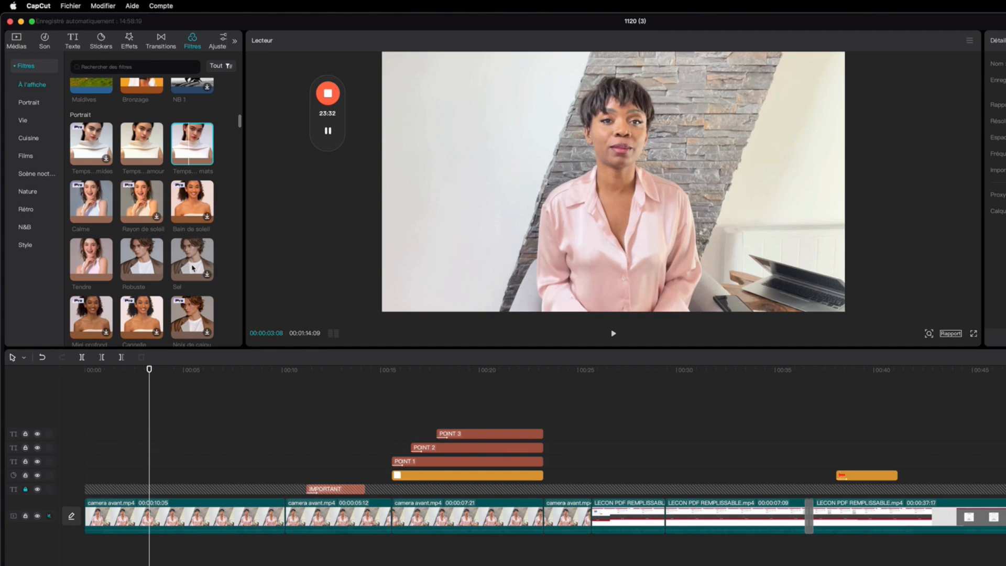
{"action": "mouse_move", "coordinate": [144, 262]}
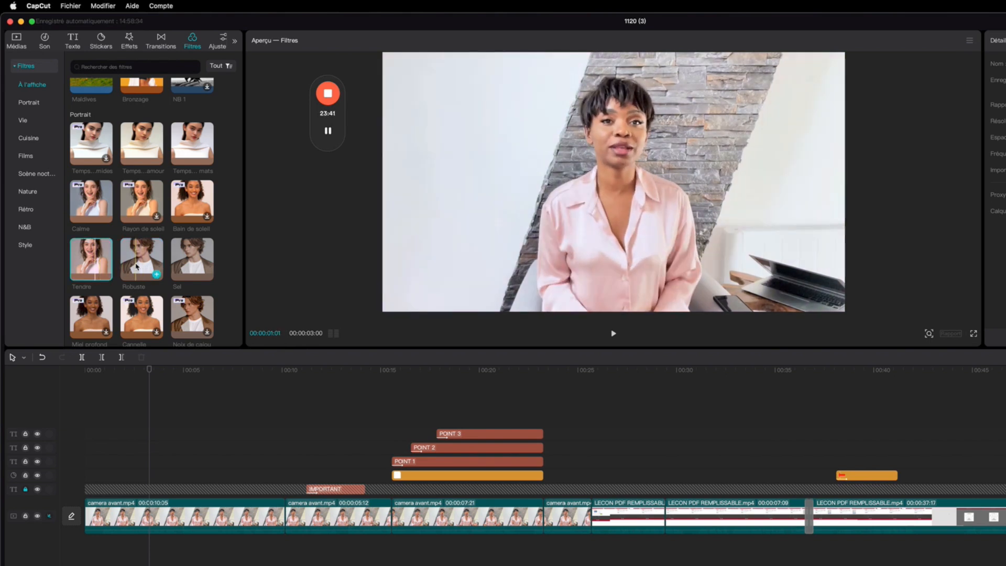
{"action": "left_click", "coordinate": [156, 275]}
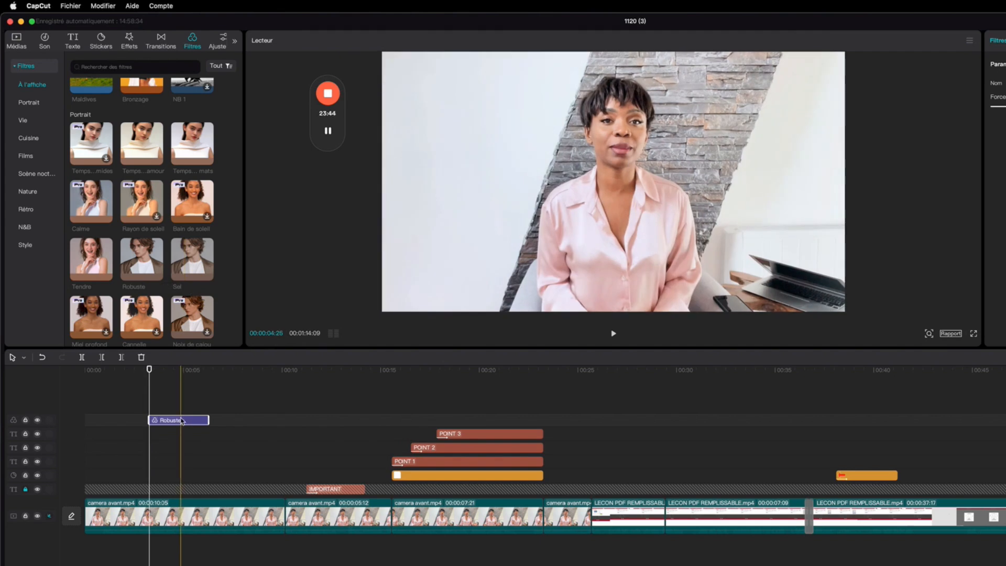
{"action": "scroll", "coordinate": [181, 424], "scroll_direction": "right", "scroll_amount": 1}
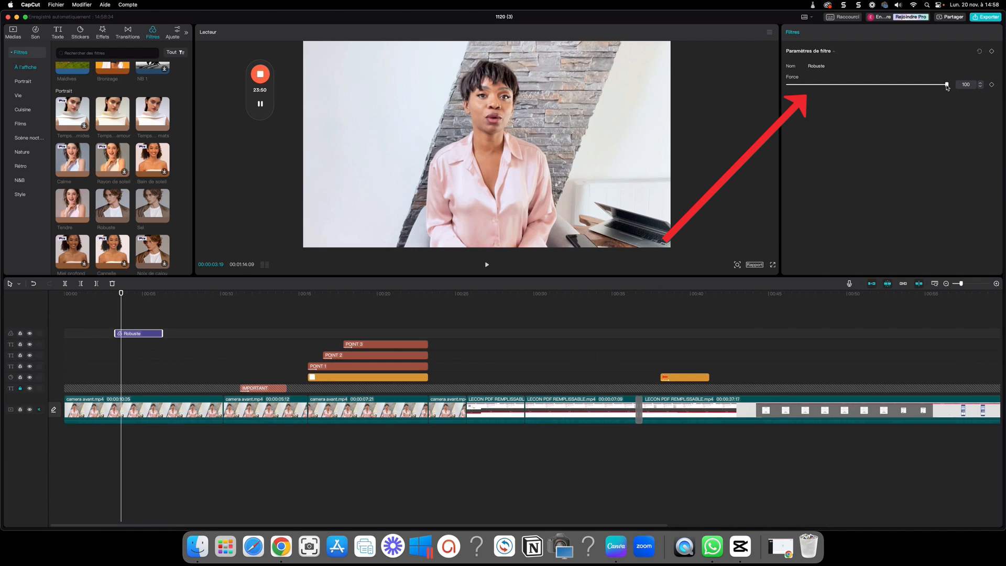
{"action": "mouse_move", "coordinate": [934, 89]}
{"action": "left_mouse_down"}
{"action": "mouse_move", "coordinate": [771, 97]}
{"action": "mouse_move", "coordinate": [877, 97]}
{"action": "left_mouse_up"}
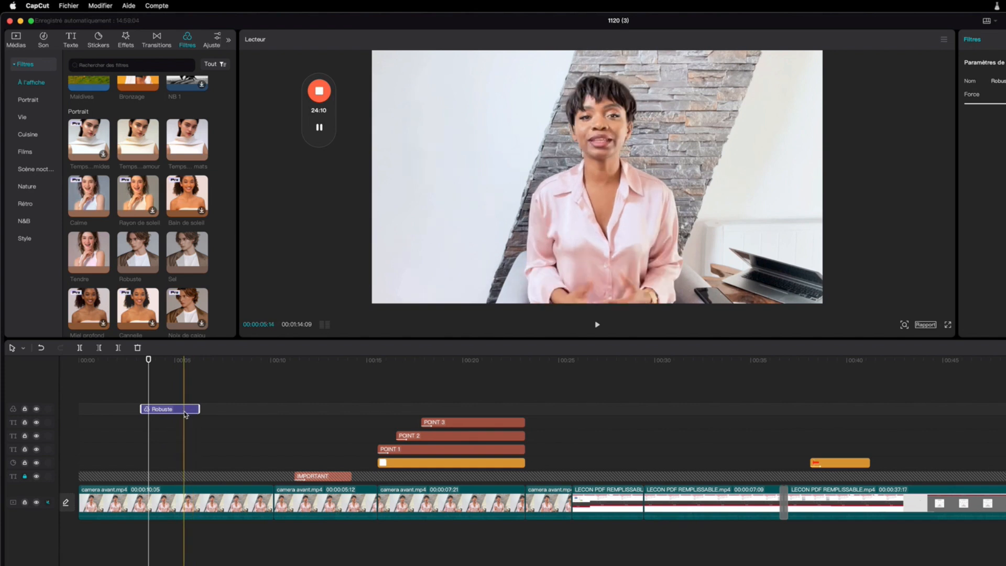
- Stretch the Robuste filter from the start of the timeline to the end of the last camera avant.mp4 clip
{"action": "left_click_drag", "start_coordinate": [185, 414], "coordinate": [972, 409]}
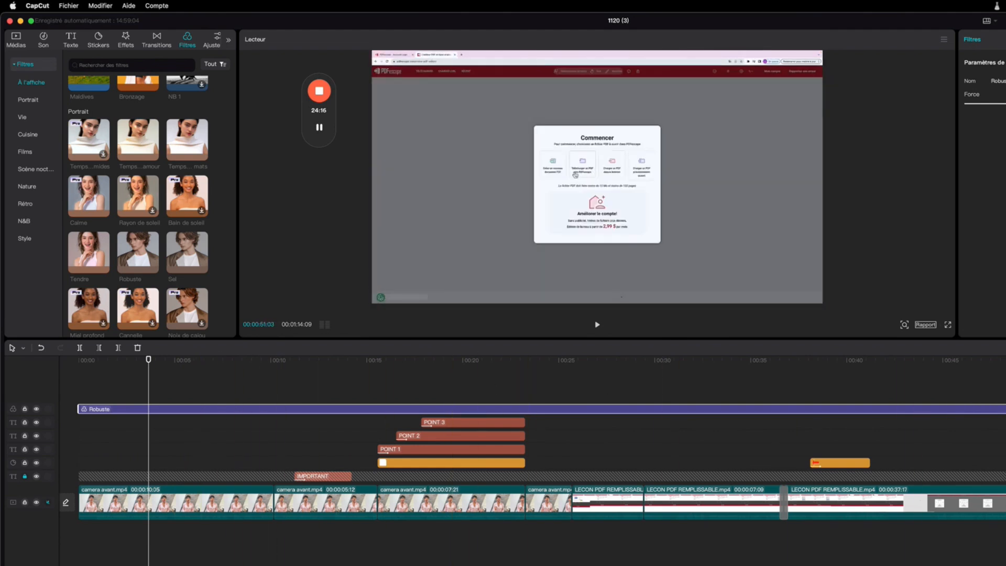
{"action": "key", "text": "super+minus"}
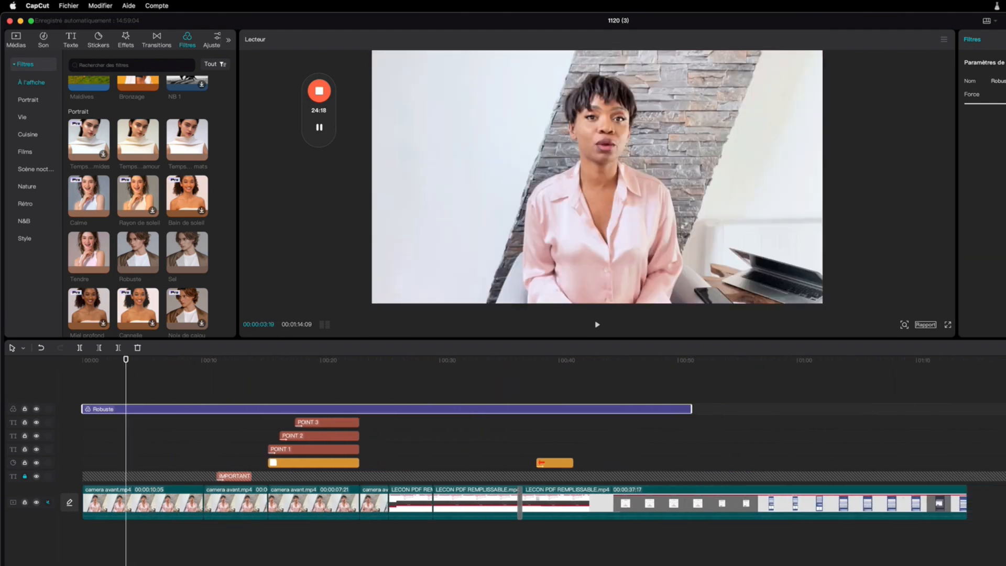
{"action": "left_click_drag", "start_coordinate": [676, 410], "coordinate": [377, 418]}
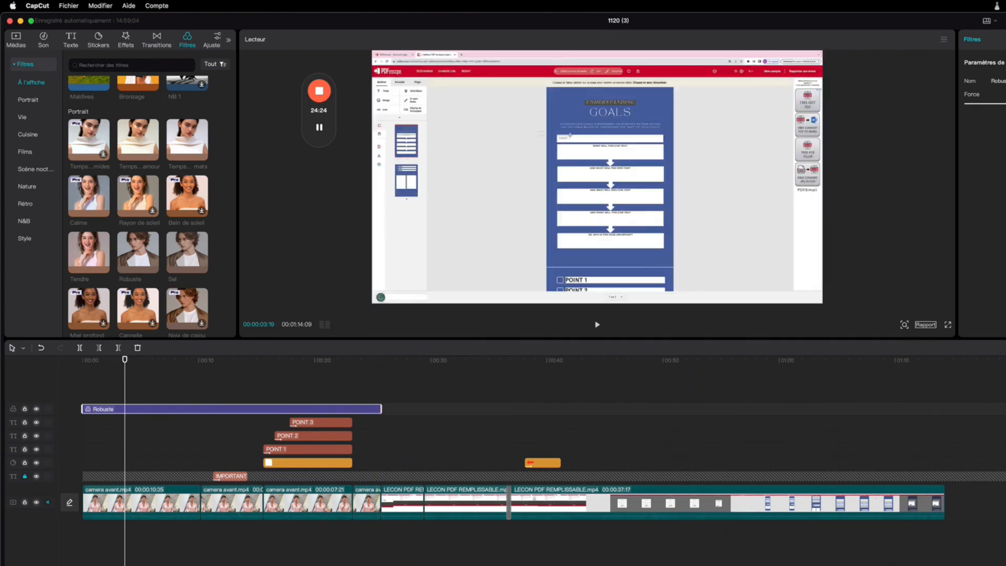
{"action": "scroll", "coordinate": [567, 448], "scroll_direction": "up", "scroll_amount": 3}
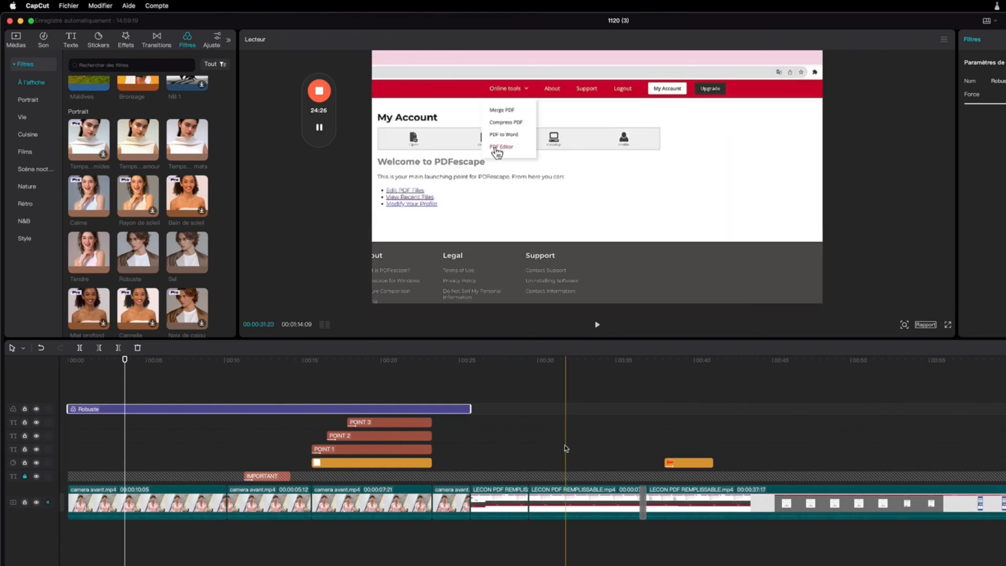
{"action": "scroll", "coordinate": [582, 451], "scroll_direction": "left", "scroll_amount": 1}
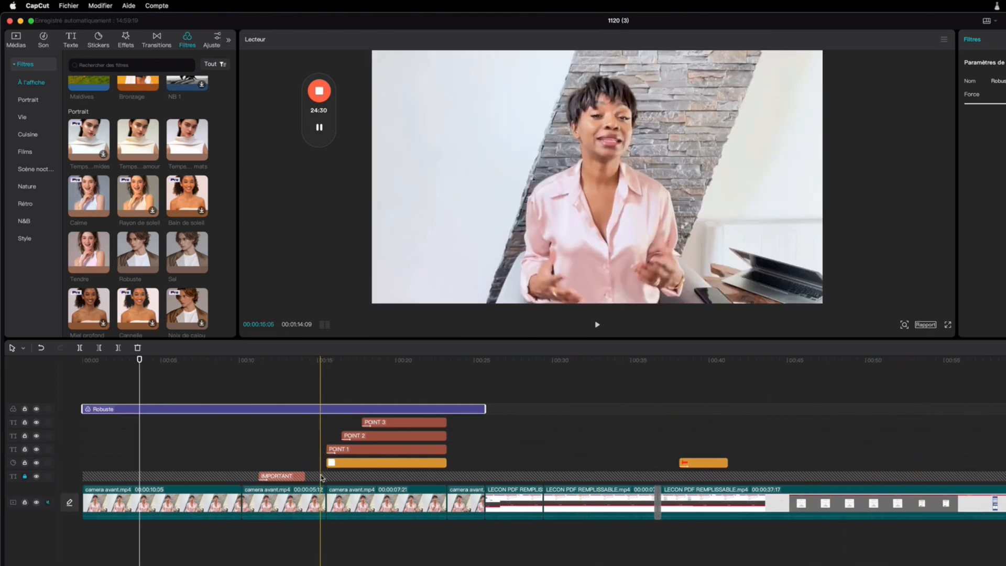
- Preview further Portrait and Vie filters, including Tuileries and Sardaigne, with the playhead at the start of the timeline
{"action": "left_click_drag", "start_coordinate": [139, 360], "coordinate": [82, 360]}
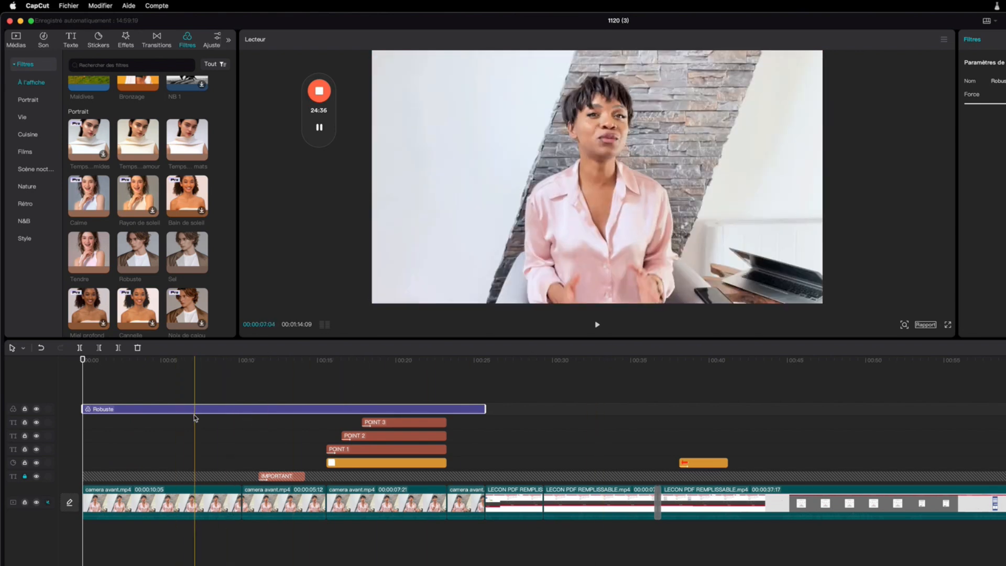
{"action": "scroll", "coordinate": [173, 282], "scroll_direction": "down", "scroll_amount": 5}
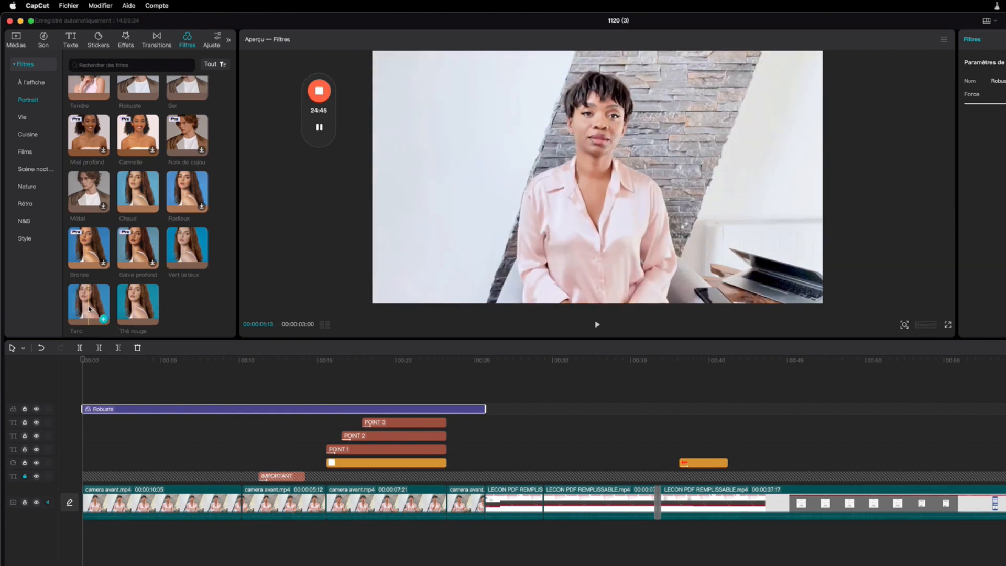
{"action": "scroll", "coordinate": [159, 229], "scroll_direction": "down", "scroll_amount": 5}
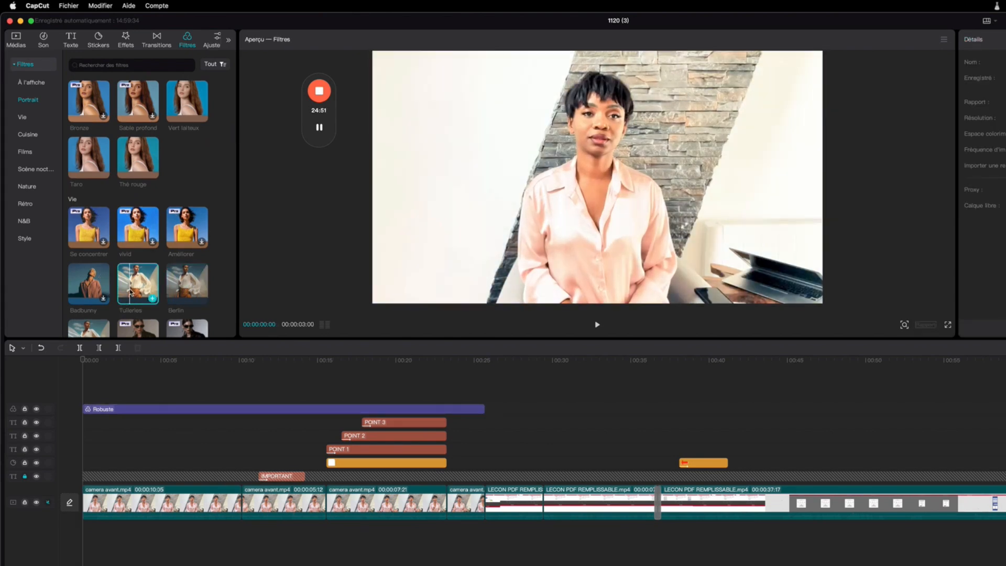
{"action": "scroll", "coordinate": [130, 294], "scroll_direction": "down", "scroll_amount": 3}
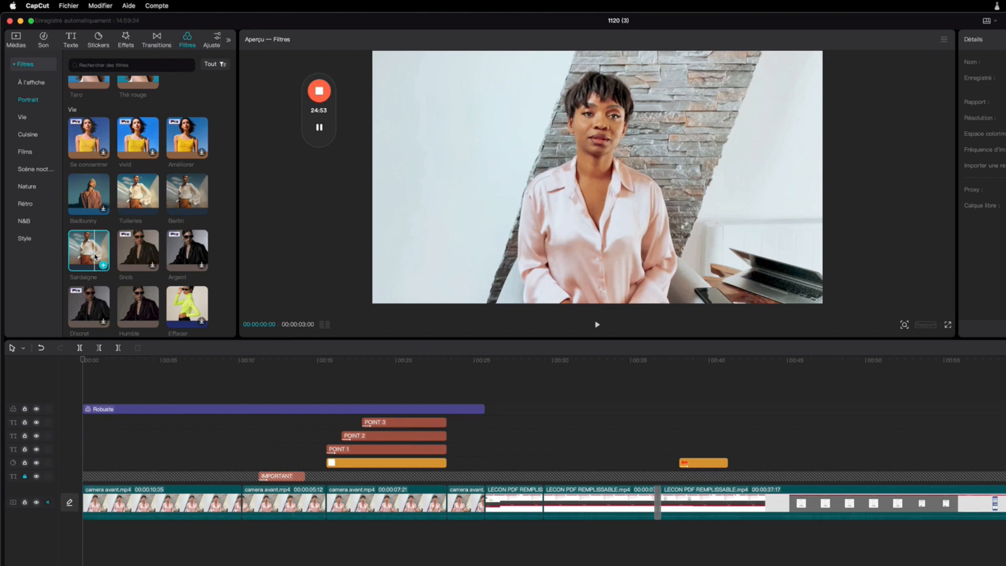
{"action": "scroll", "coordinate": [96, 257], "scroll_direction": "down", "scroll_amount": 1}
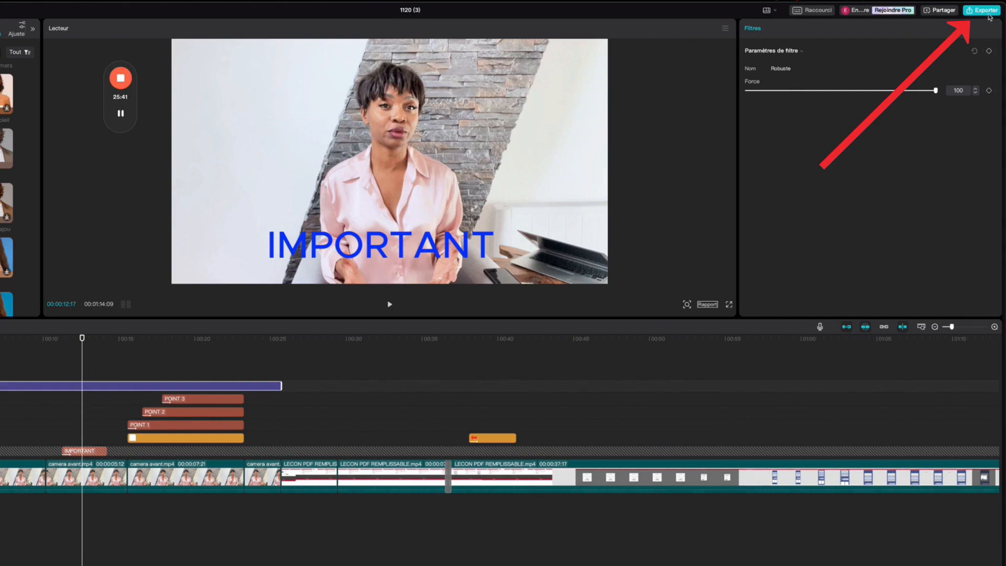
- Export the video as 1120 (3) at 1080P resolution in mp4 format
{"action": "left_click", "coordinate": [985, 11]}
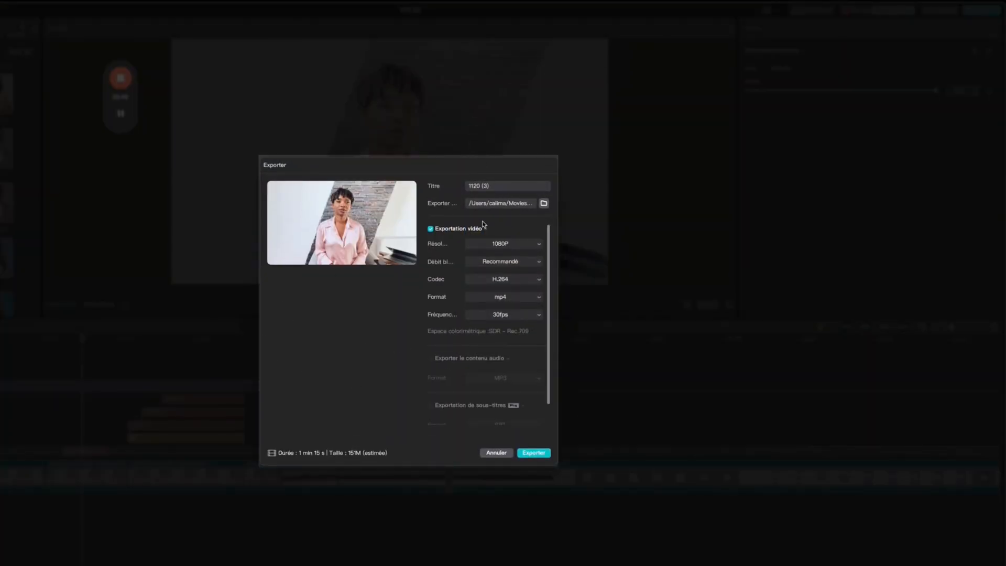
{"action": "left_click", "coordinate": [491, 247]}
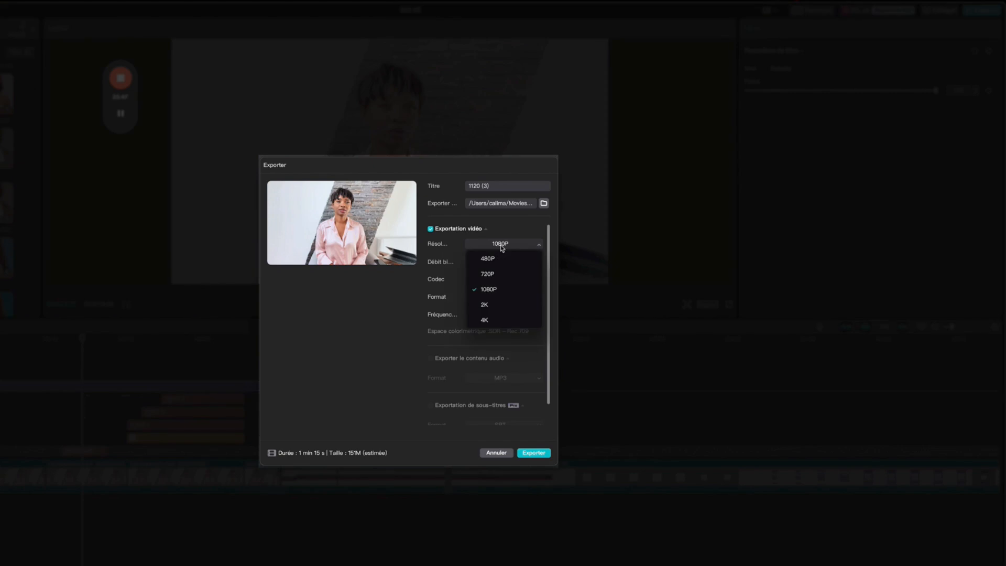
{"action": "left_click", "coordinate": [492, 292]}
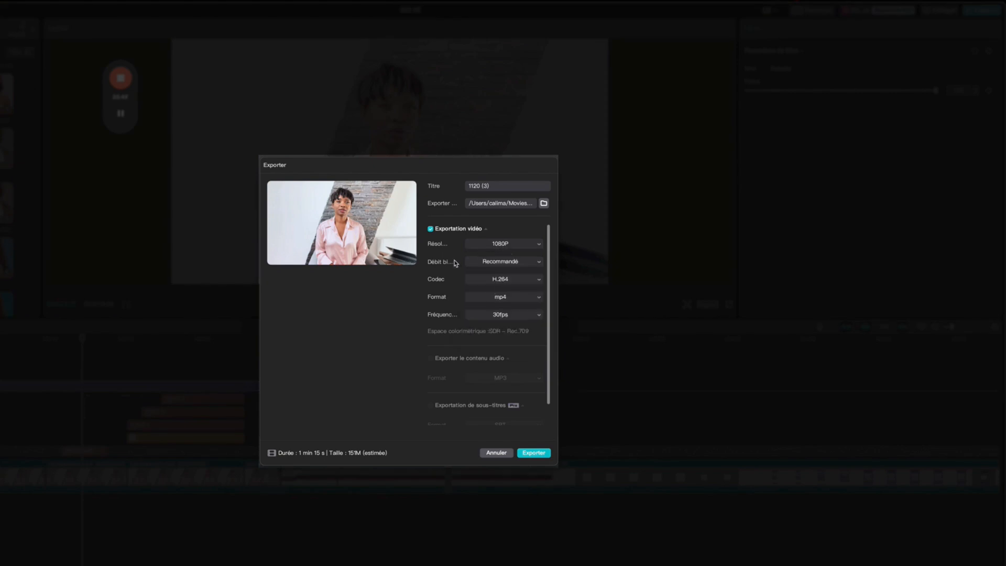
{"action": "left_click", "coordinate": [494, 297]}
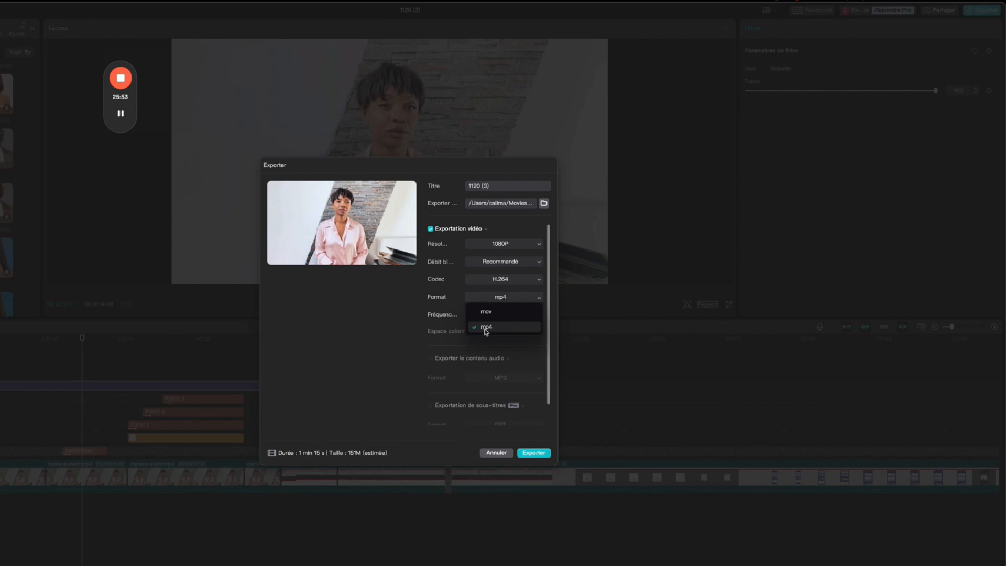
{"action": "left_click", "coordinate": [487, 328]}
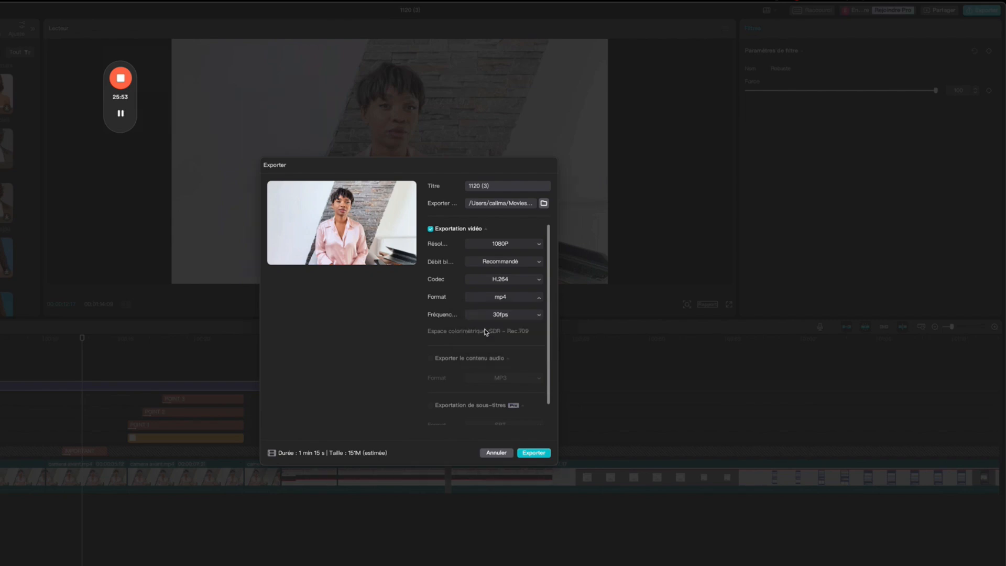
{"action": "scroll", "coordinate": [479, 363], "scroll_direction": "down", "scroll_amount": 1}
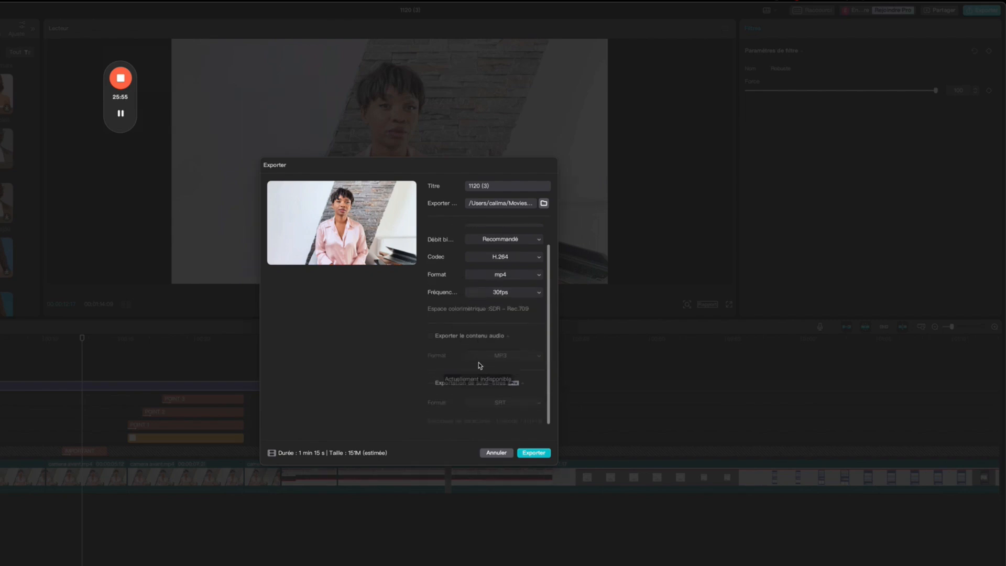
{"action": "left_click", "coordinate": [533, 452]}
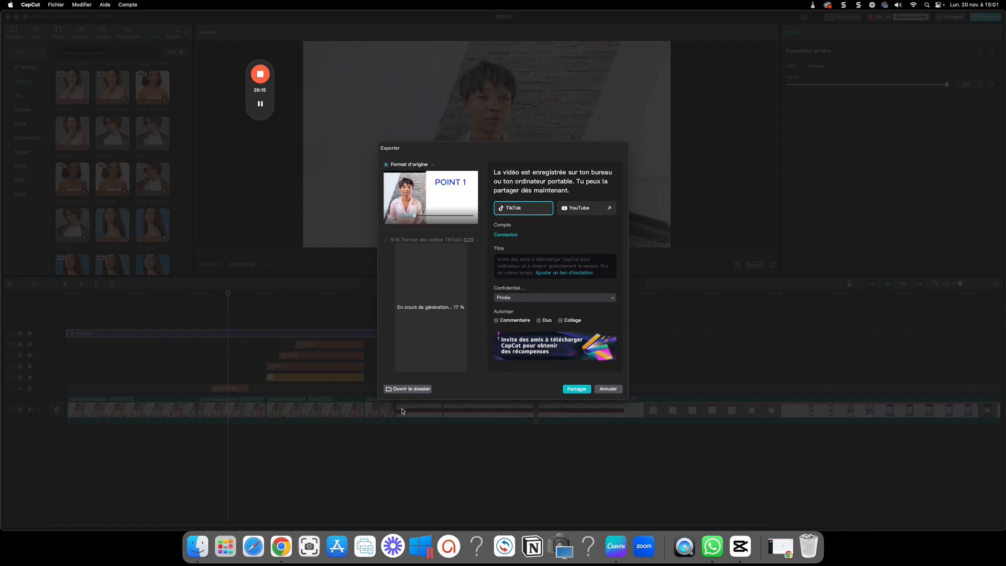
- Show the exported file in its Finder folder and open 1120 (3).mp4 with QuickTime Player
{"action": "left_click", "coordinate": [414, 391]}
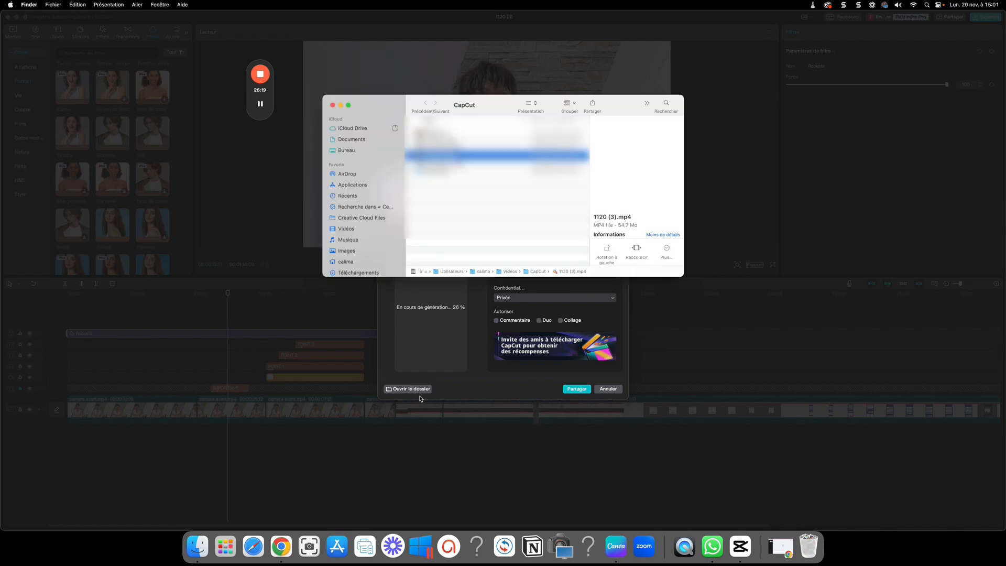
{"action": "right_click", "coordinate": [449, 160]}
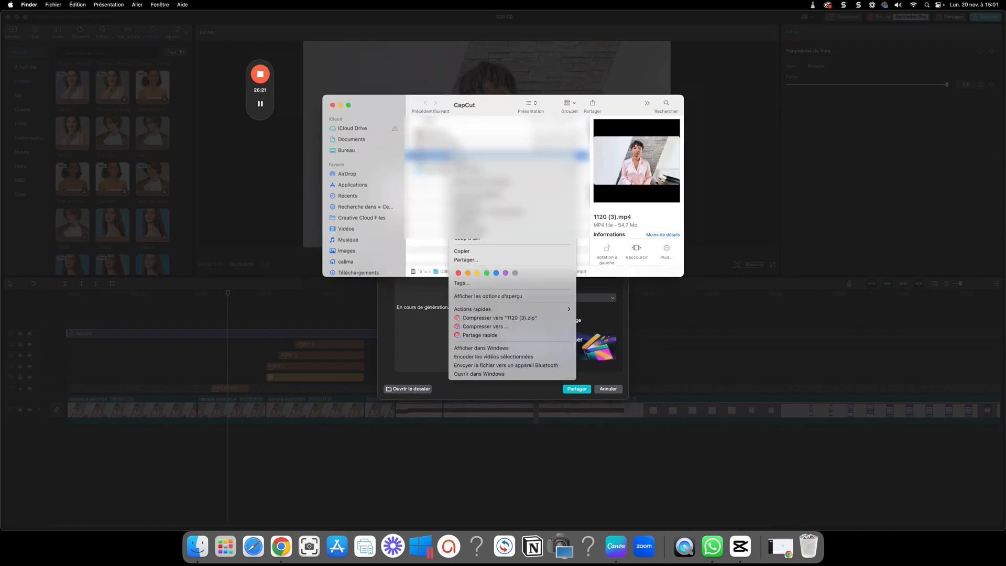
{"action": "mouse_move", "coordinate": [514, 169]}
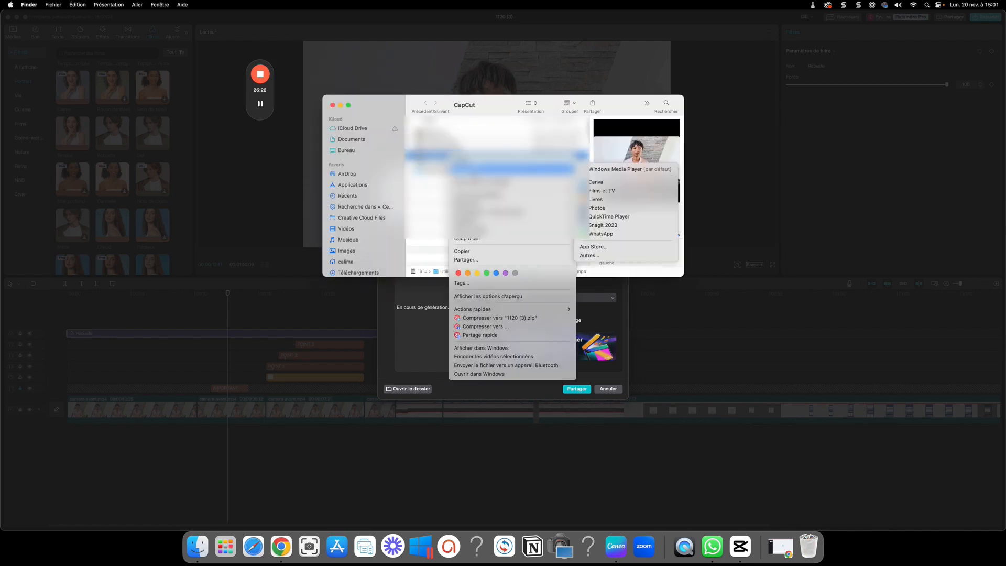
{"action": "left_click", "coordinate": [606, 218]}
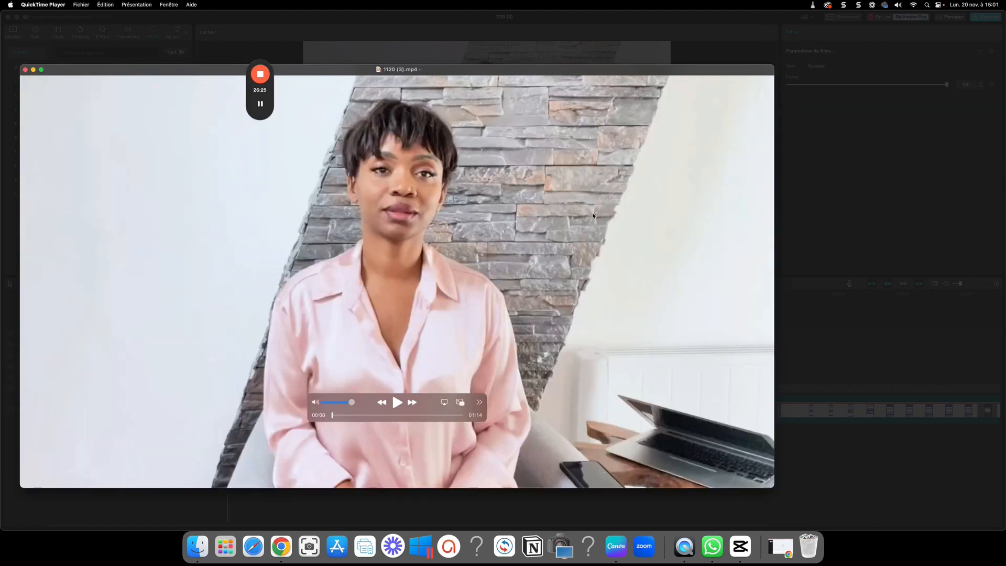
- Center the video window, play 1120 (3).mp4 while skipping ahead to check the edits, and pause at 00:48
{"action": "left_click_drag", "start_coordinate": [444, 110], "coordinate": [557, 87]}
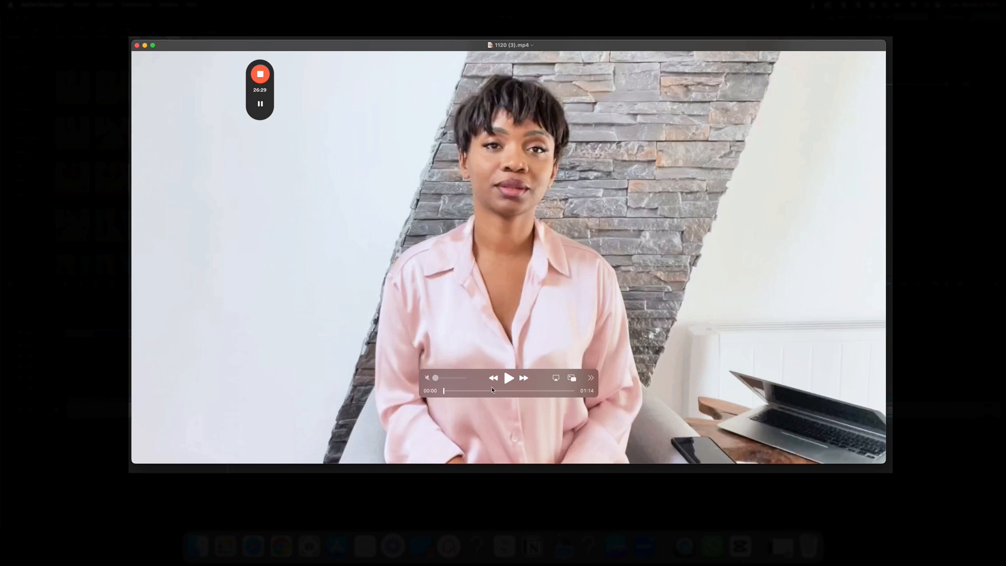
{"action": "left_click", "coordinate": [509, 378]}
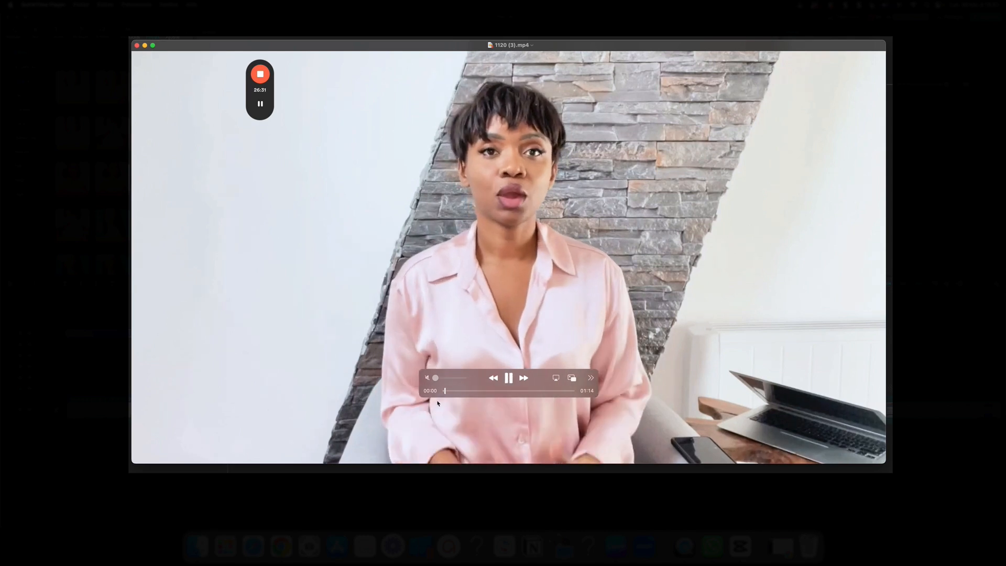
{"action": "left_click_drag", "start_coordinate": [447, 392], "coordinate": [461, 392]}
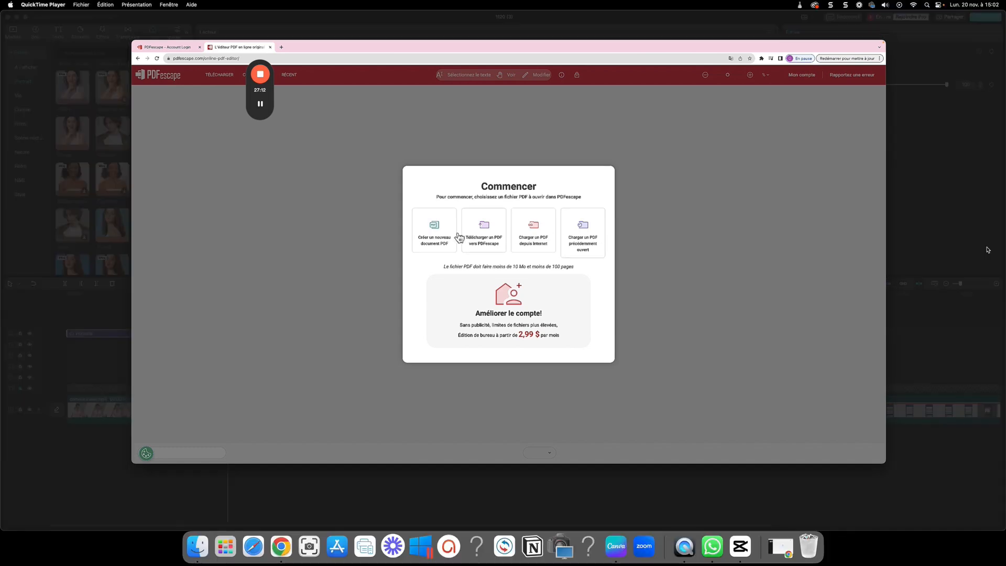
{"action": "mouse_move", "coordinate": [710, 262]}
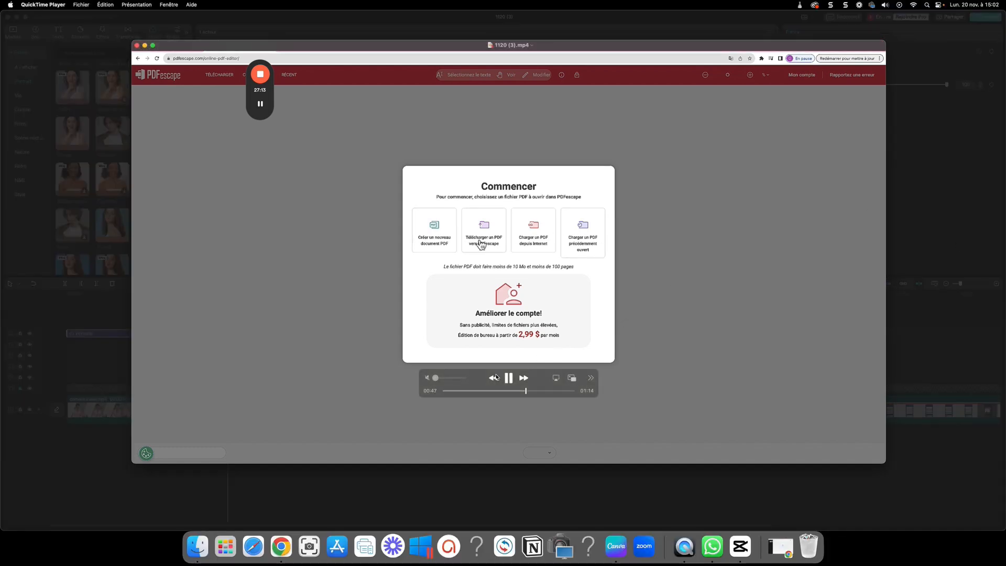
{"action": "key", "text": "space"}
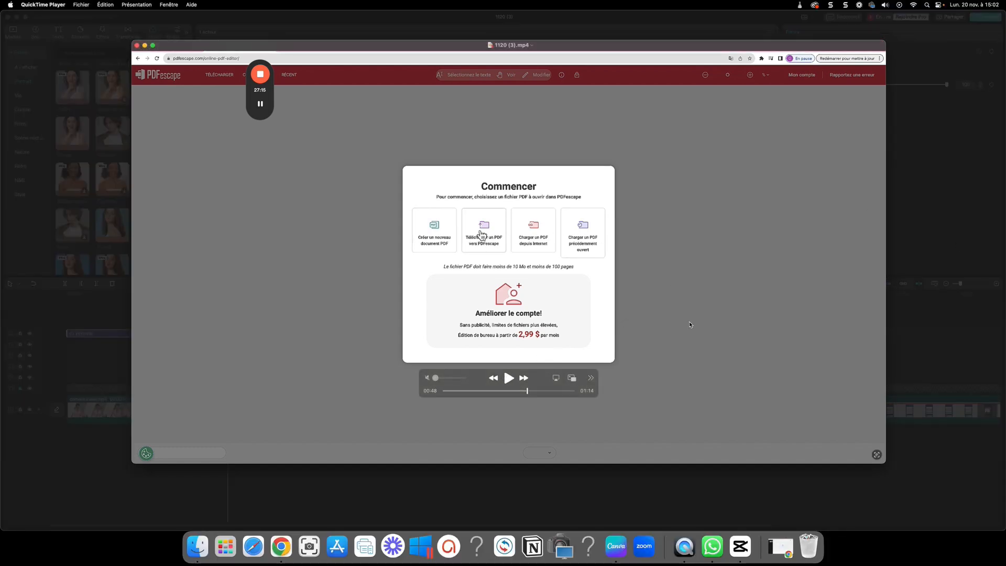